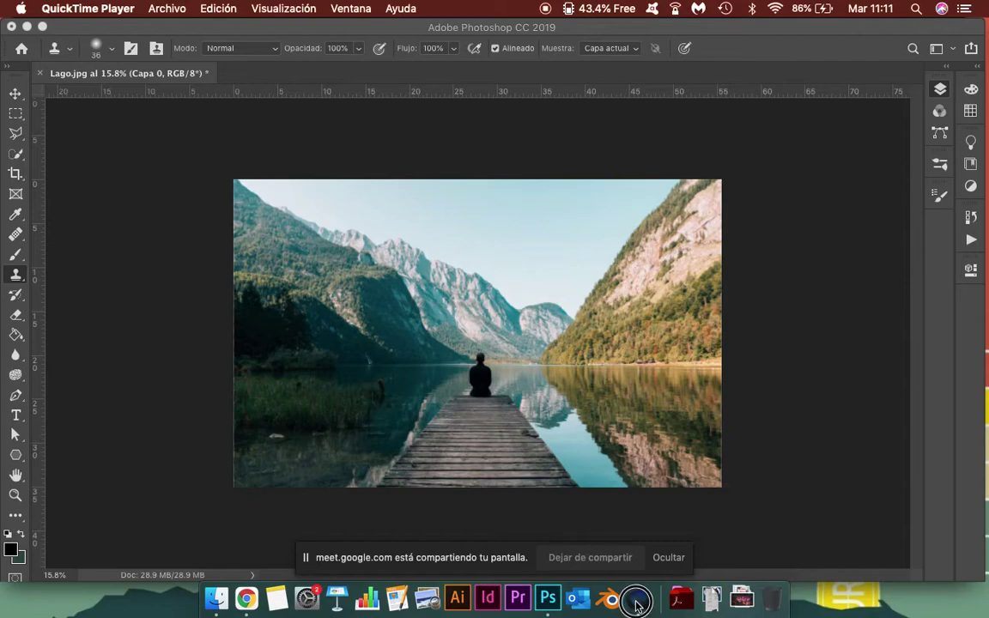
Show Lago.jpg's Layers panel with its single layer Capa 0, and open the Imagen menu.
{"action": "left_click", "coordinate": [637, 608]}
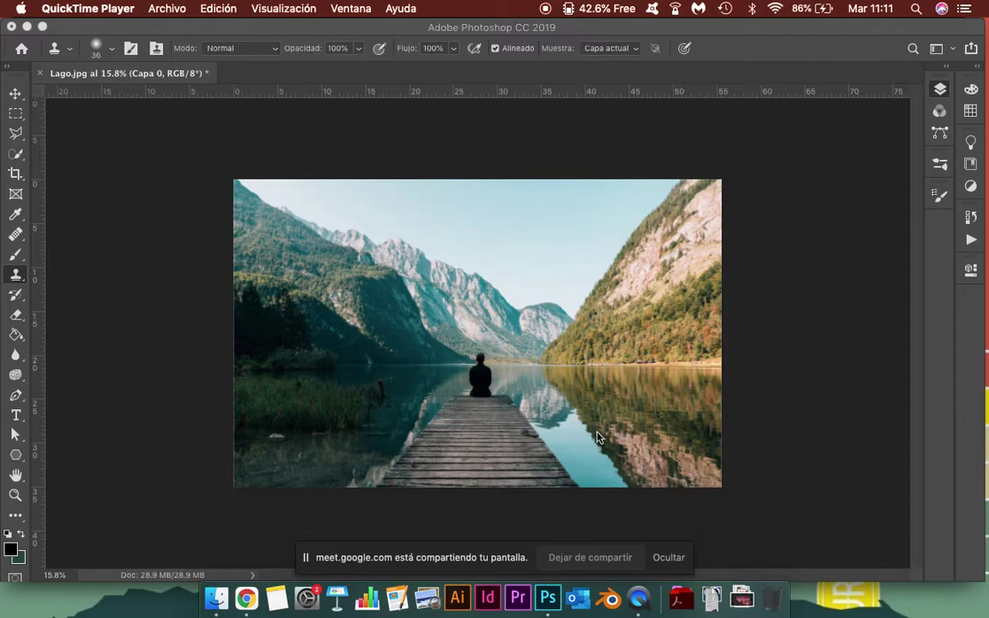
{"action": "scroll", "coordinate": [598, 438], "scroll_direction": "up", "scroll_amount": 1}
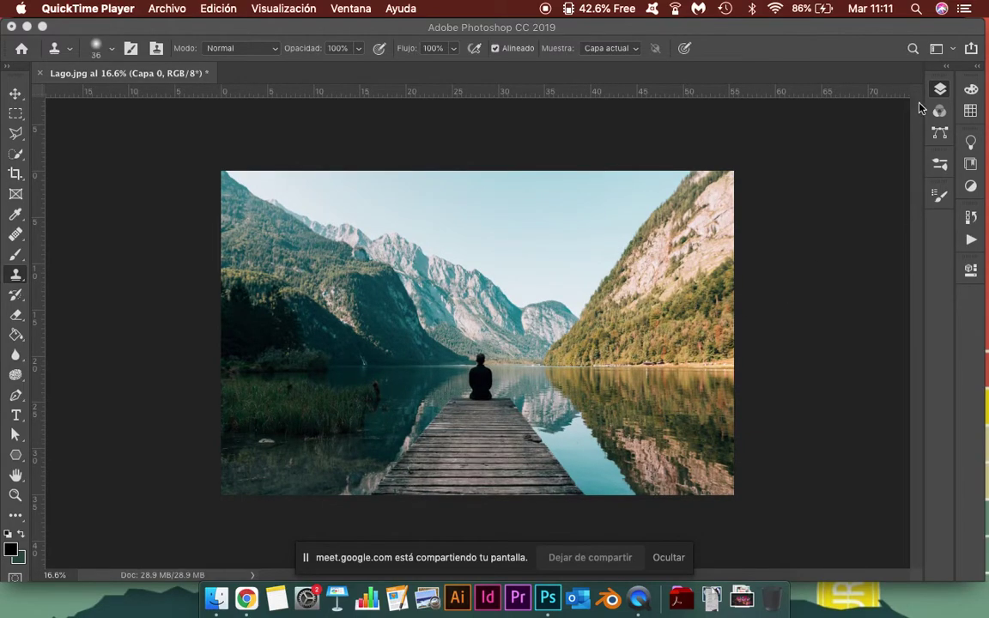
{"action": "left_click", "coordinate": [940, 89]}
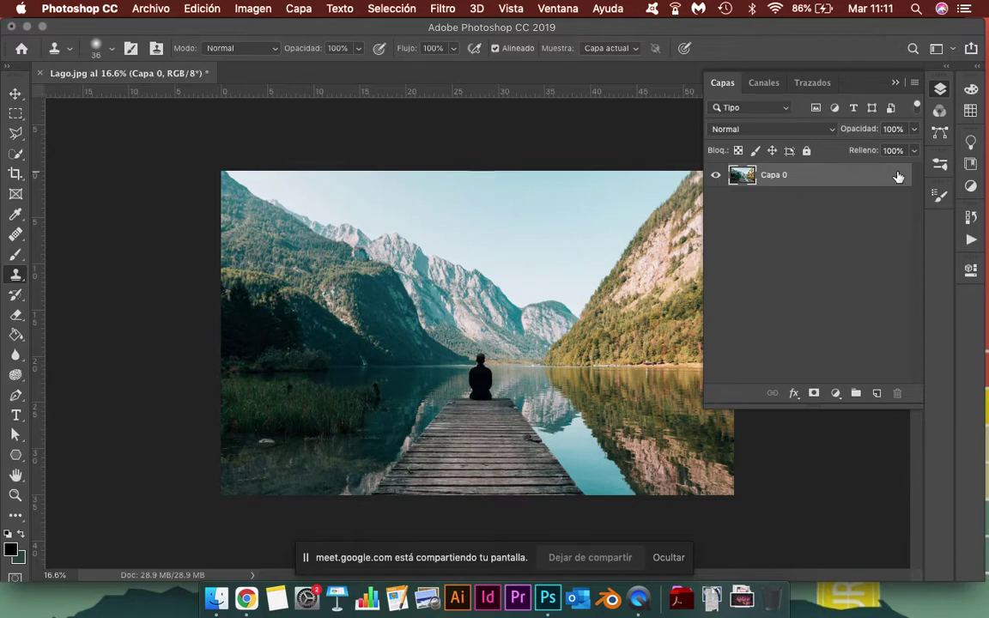
{"action": "left_click", "coordinate": [242, 8]}
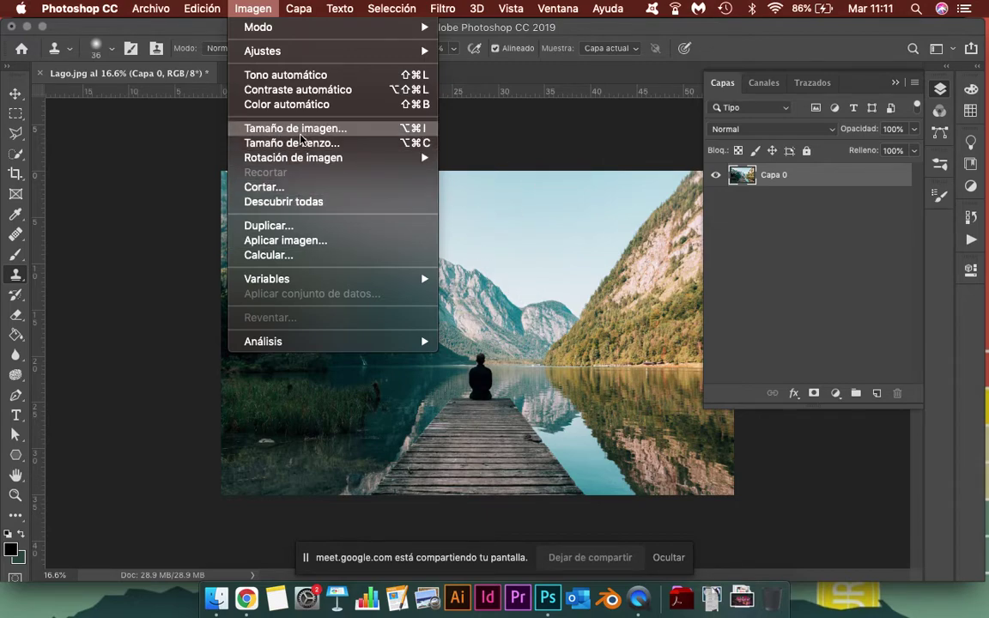
Enlarge the canvas height to 40 inches via Tamaño de lienzo, then close the Layers panel.
{"action": "left_click", "coordinate": [293, 144]}
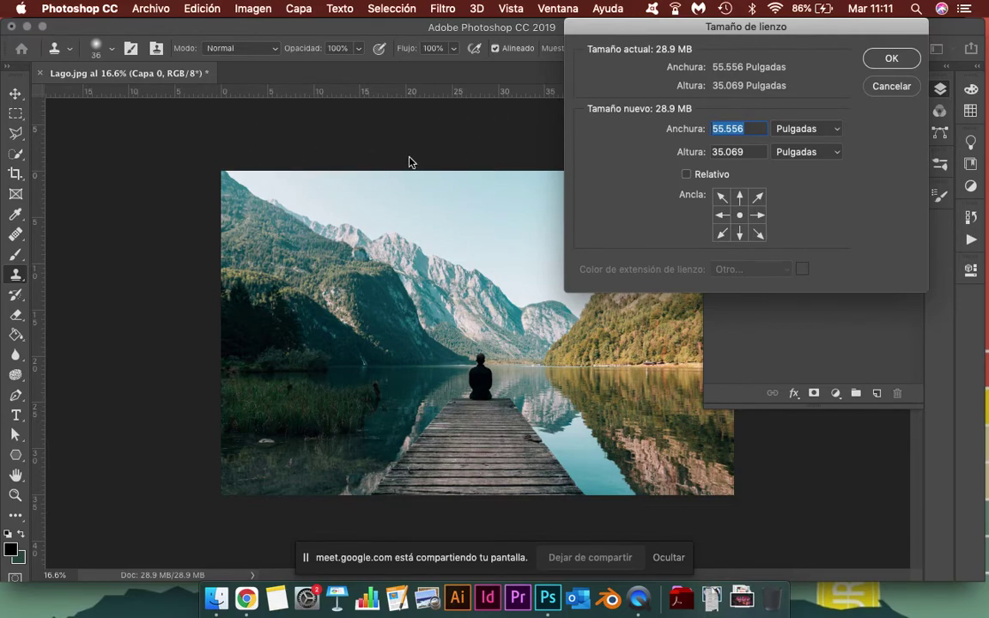
{"action": "double_click", "coordinate": [756, 153]}
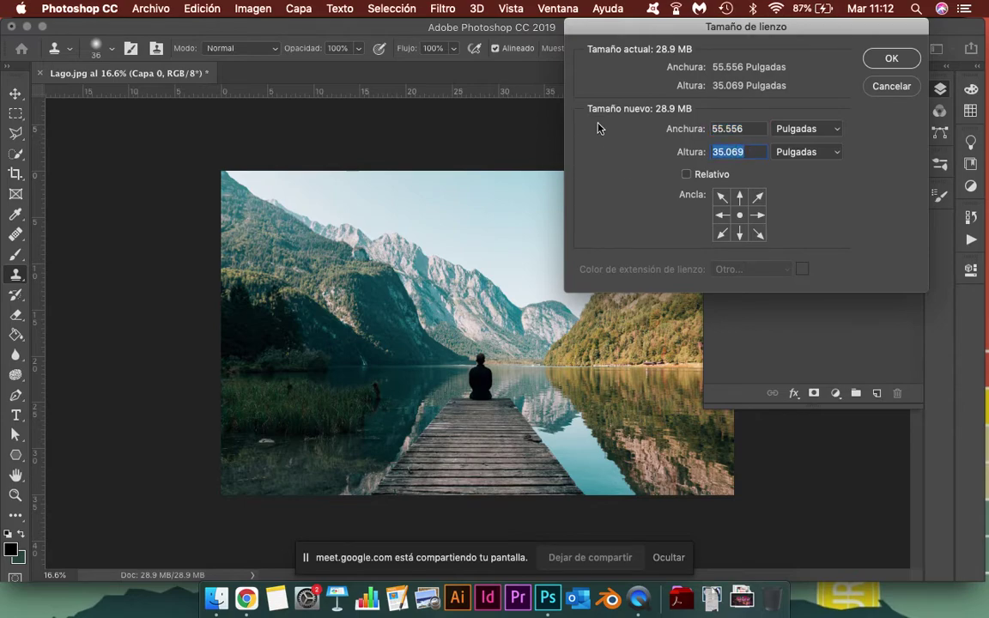
{"action": "type", "text": "40"}
{"action": "left_click", "coordinate": [892, 59]}
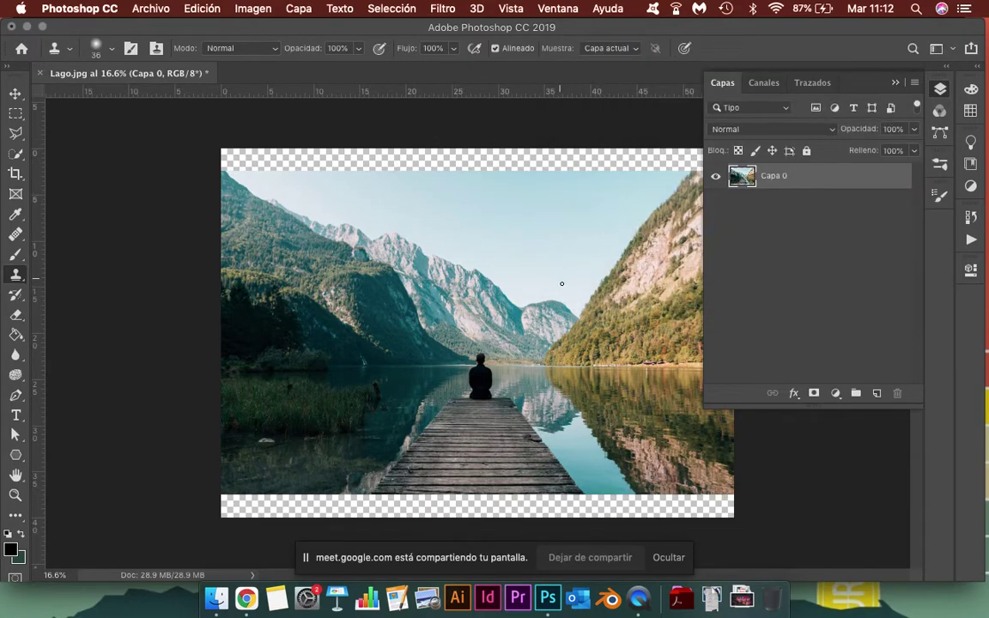
{"action": "left_click", "coordinate": [896, 84]}
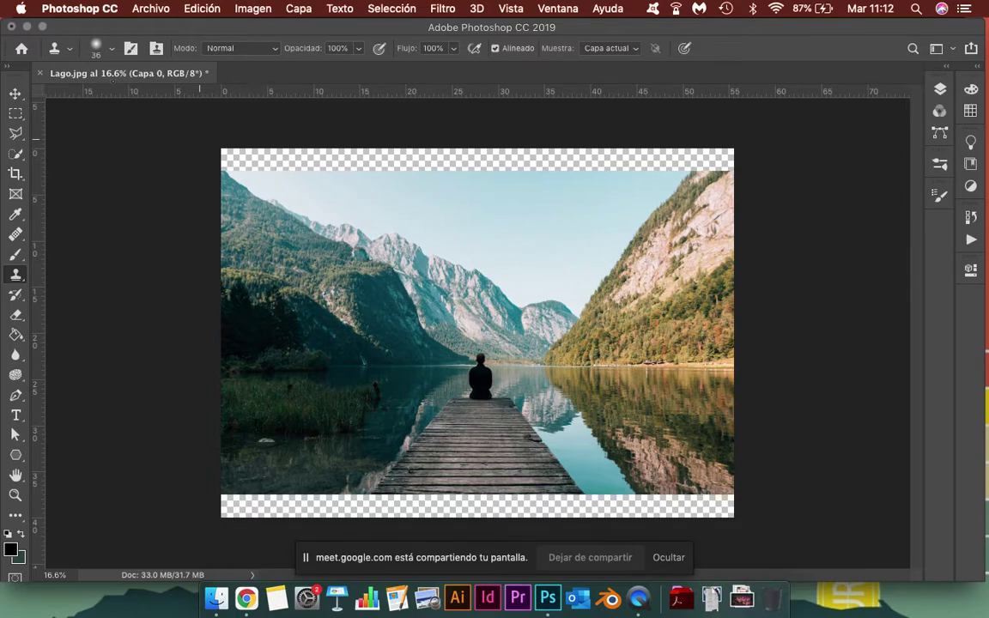
Marquee-select the transparent strip above the photo and open the Edición menu.
{"action": "left_click", "coordinate": [15, 113]}
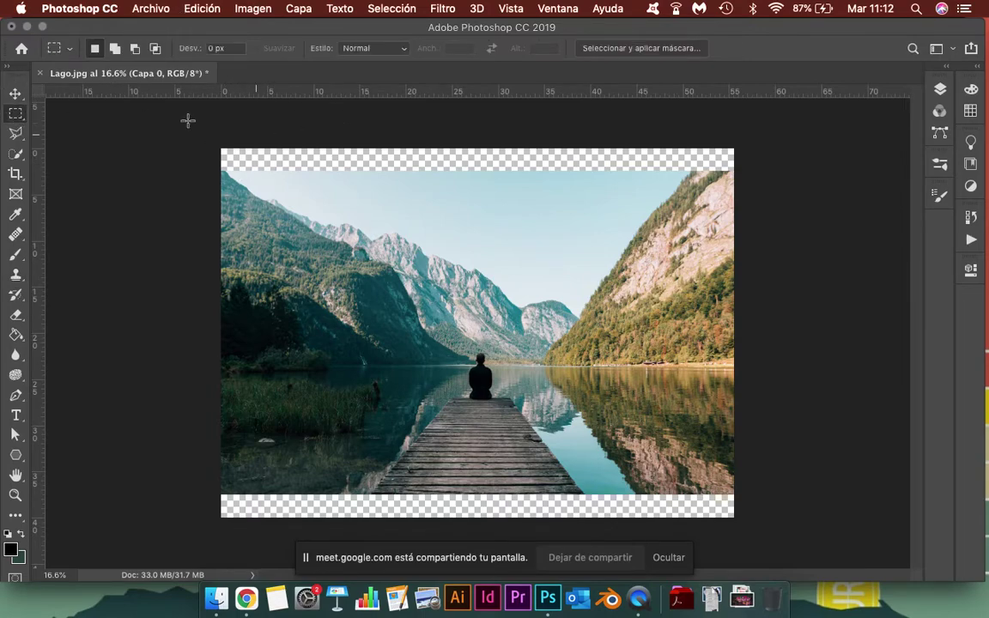
{"action": "left_click_drag", "start_coordinate": [243, 126], "coordinate": [735, 171]}
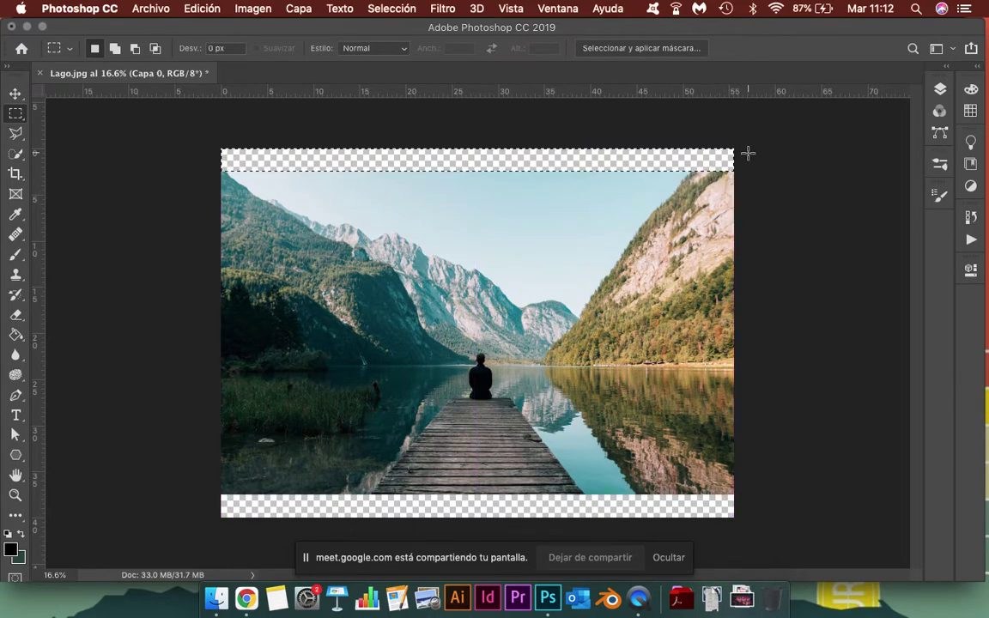
{"action": "left_click", "coordinate": [196, 7]}
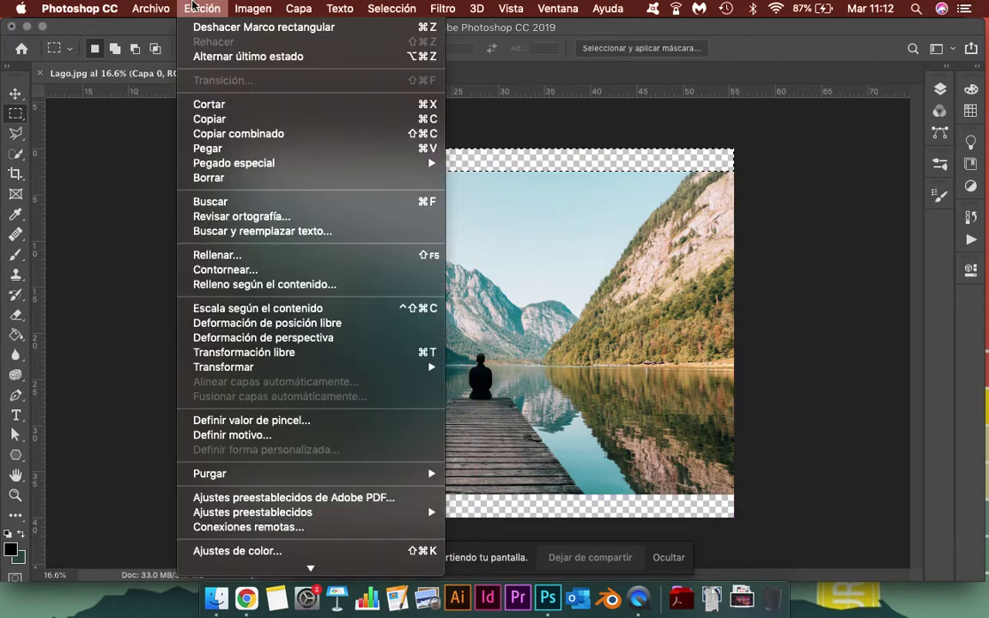
Fill the top band with Según el contenido content, with Adaptación de color on.
{"action": "left_click", "coordinate": [208, 256]}
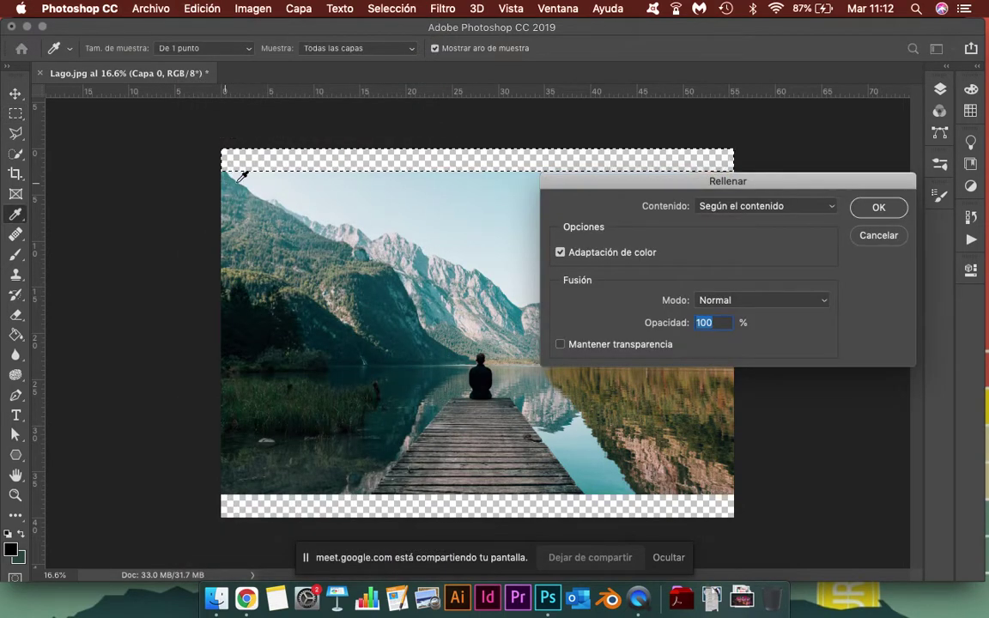
{"action": "left_click_drag", "start_coordinate": [706, 182], "coordinate": [740, 26]}
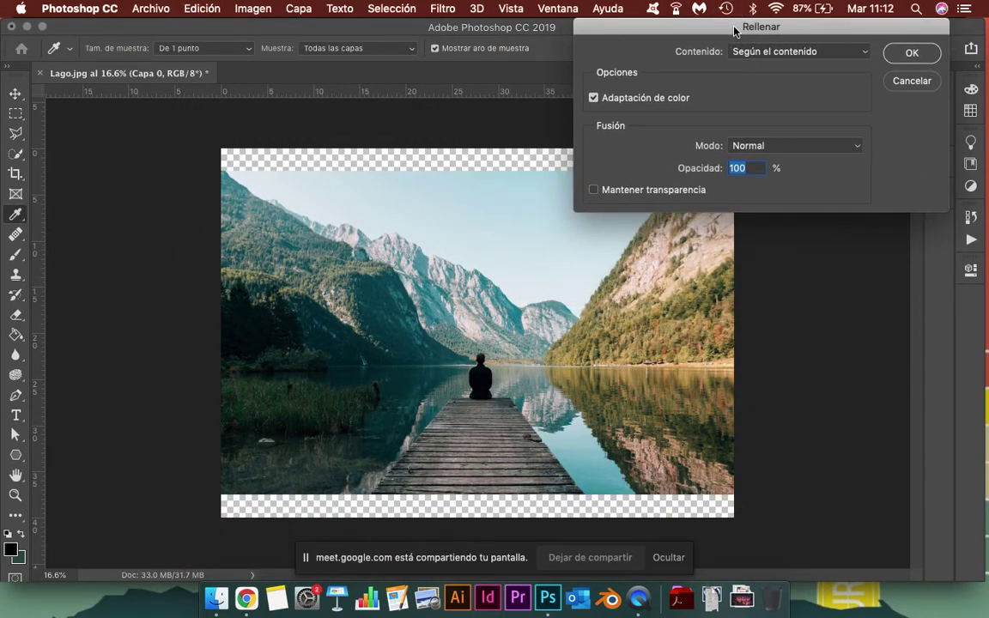
{"action": "left_click", "coordinate": [770, 50]}
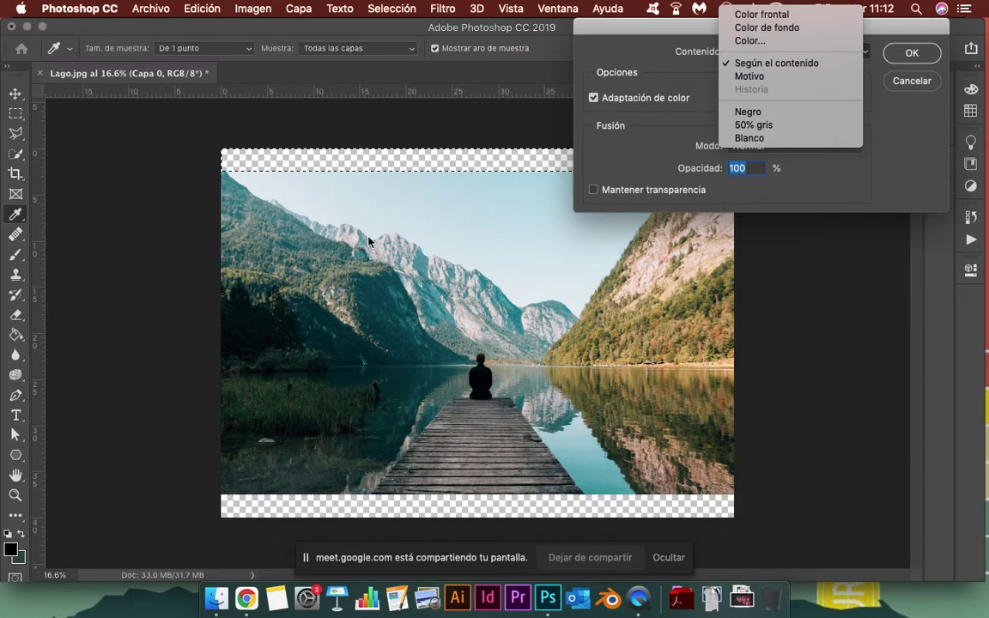
{"action": "left_click", "coordinate": [728, 65]}
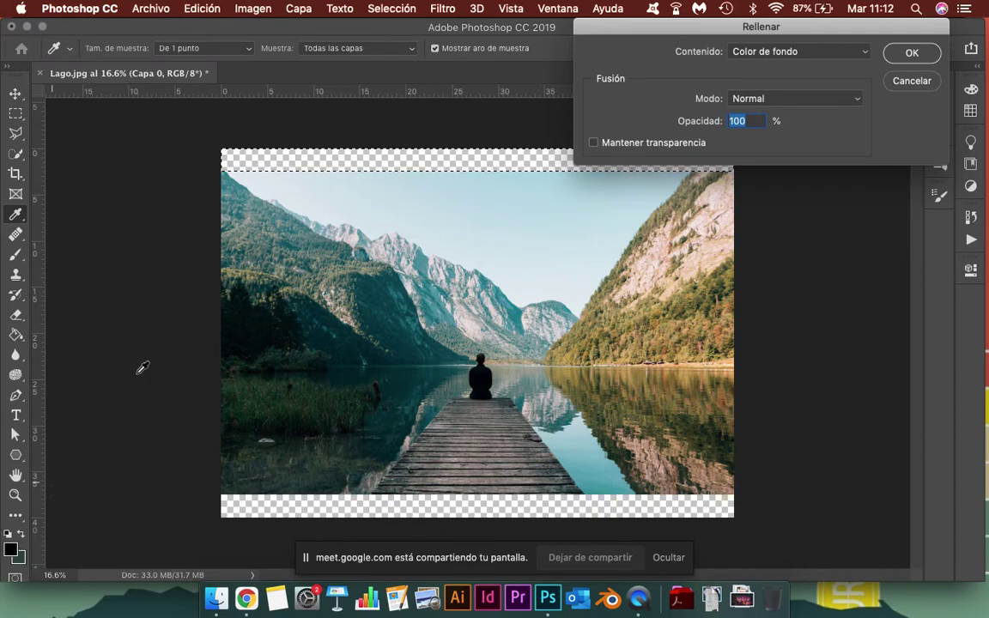
{"action": "left_click", "coordinate": [755, 53]}
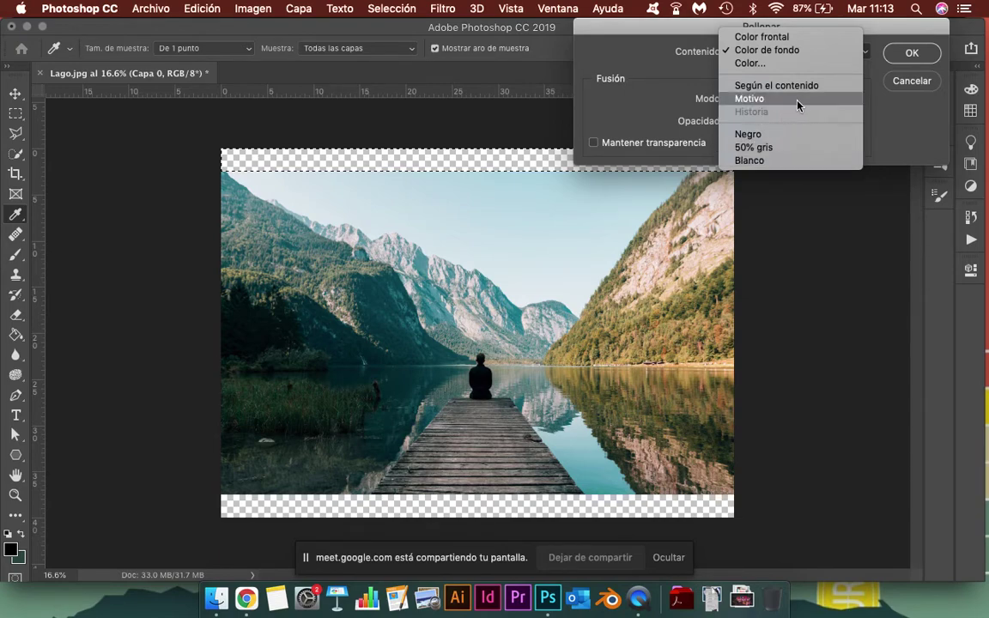
{"action": "left_click", "coordinate": [772, 87]}
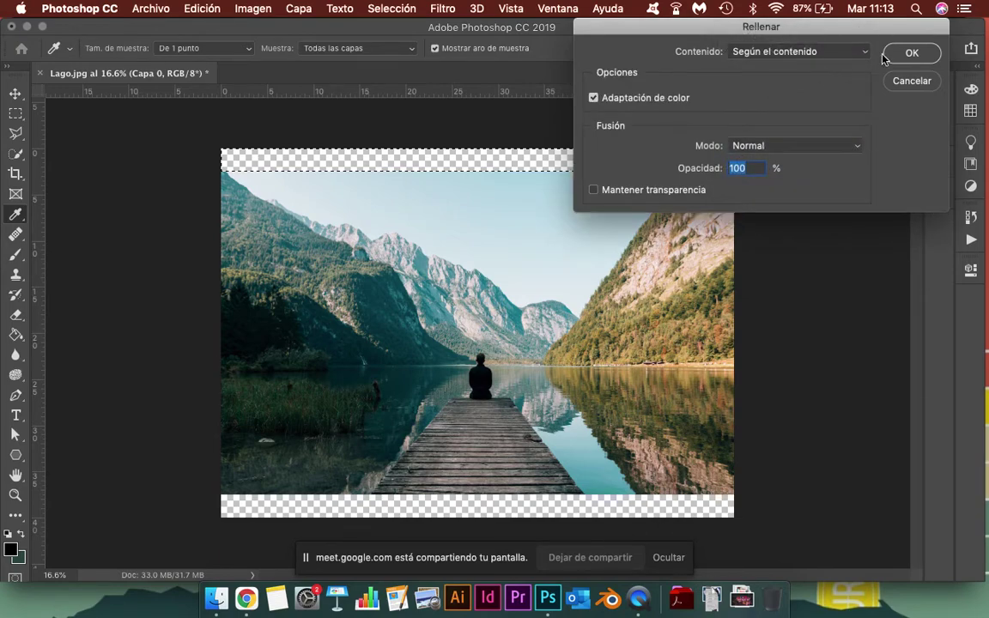
{"action": "left_click", "coordinate": [909, 57]}
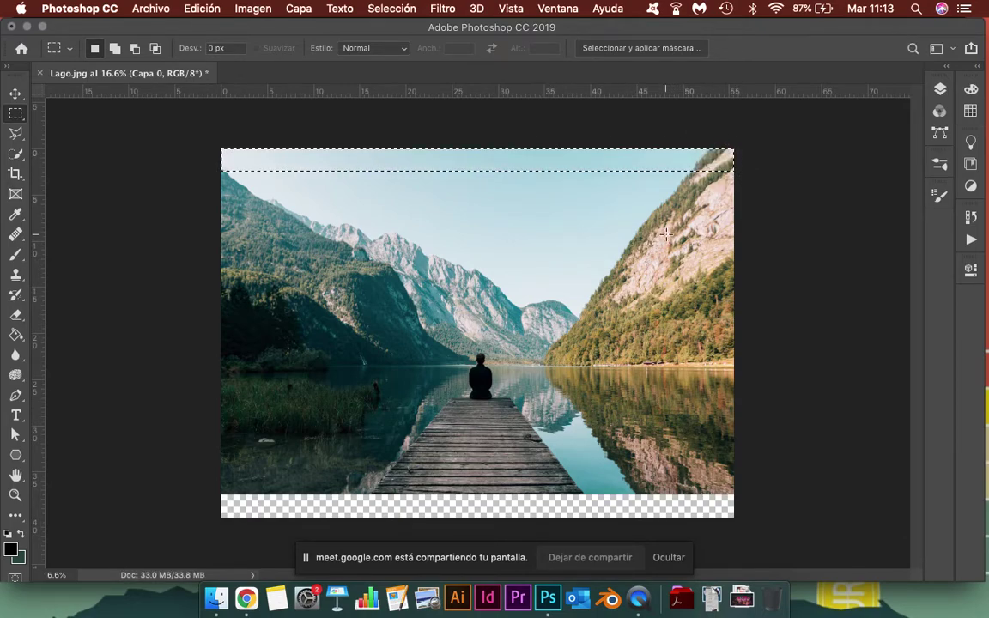
Undo and redo the sky fill to compare, then deselect the top band.
{"action": "key", "text": "super+z"}
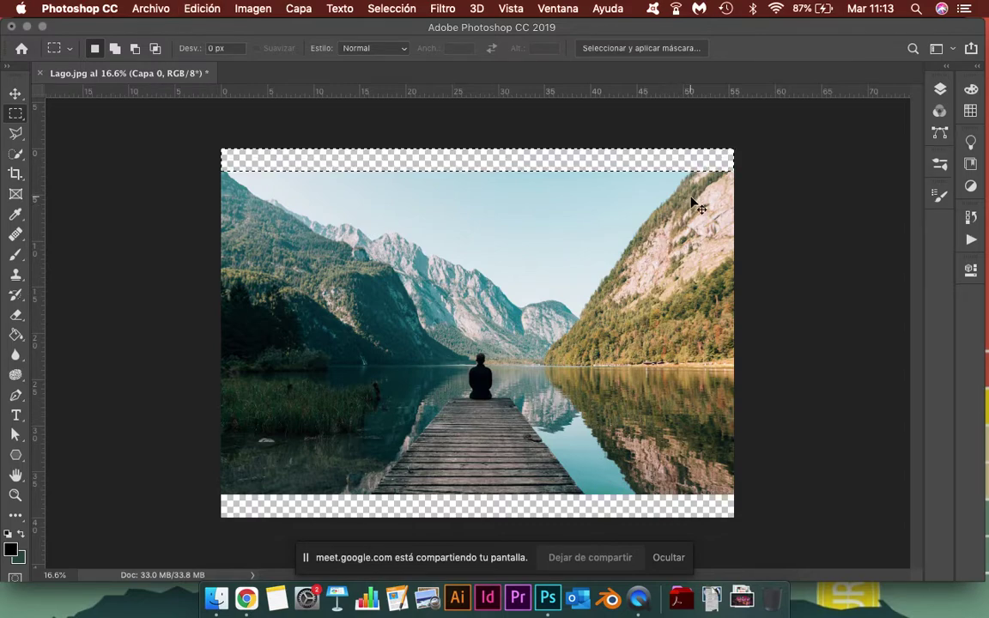
{"action": "key", "text": "super+shift+z"}
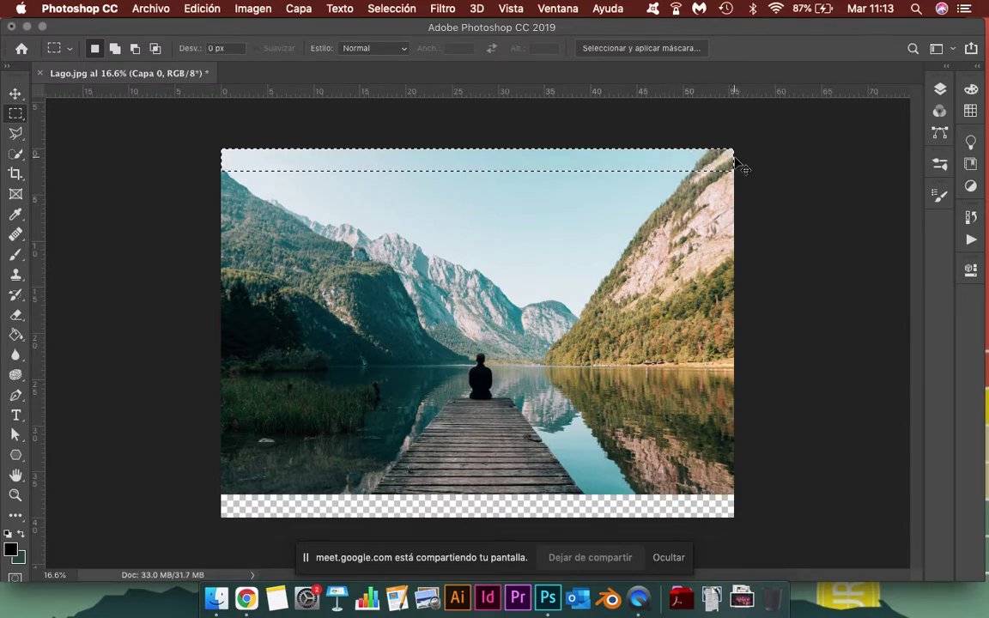
{"action": "left_click", "coordinate": [742, 153]}
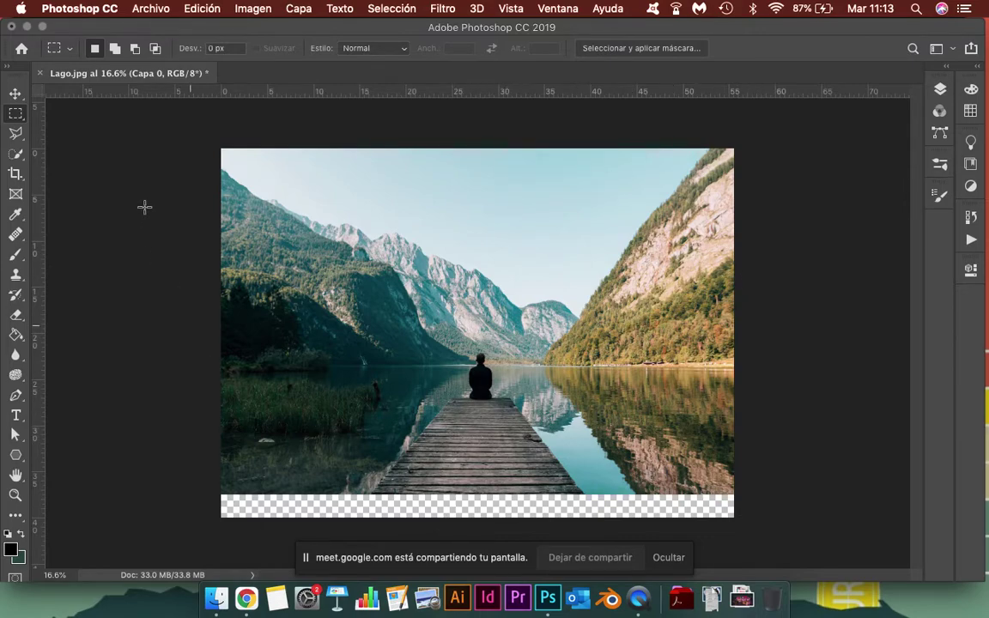
Select the bottom transparent strip, content-aware fill it with dock and water, and deselect.
{"action": "left_click_drag", "start_coordinate": [221, 518], "coordinate": [736, 494]}
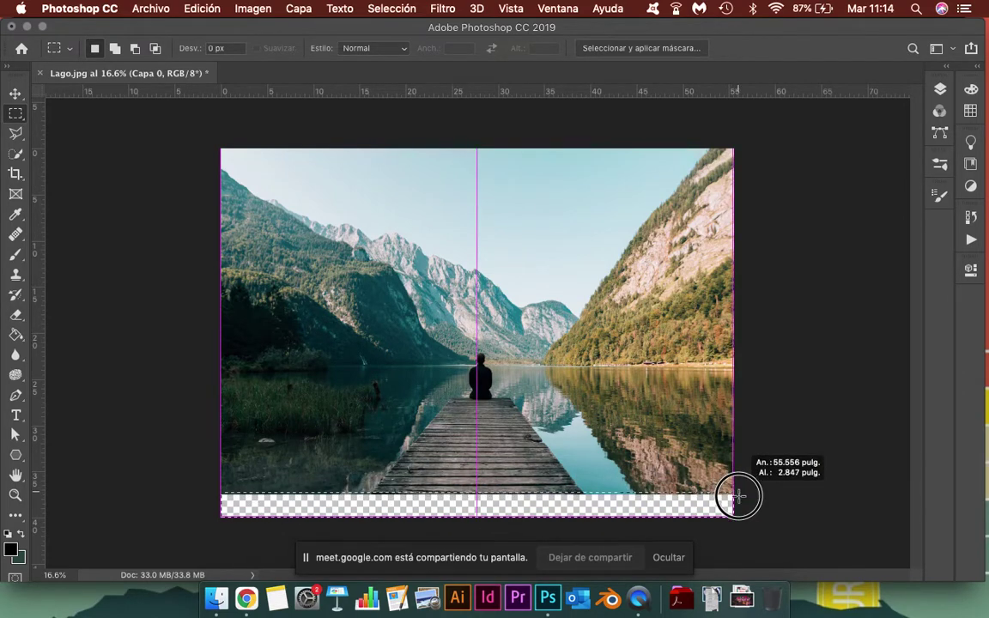
{"action": "left_click_drag", "start_coordinate": [736, 494], "coordinate": [735, 493]}
{"action": "left_click", "coordinate": [202, 8]}
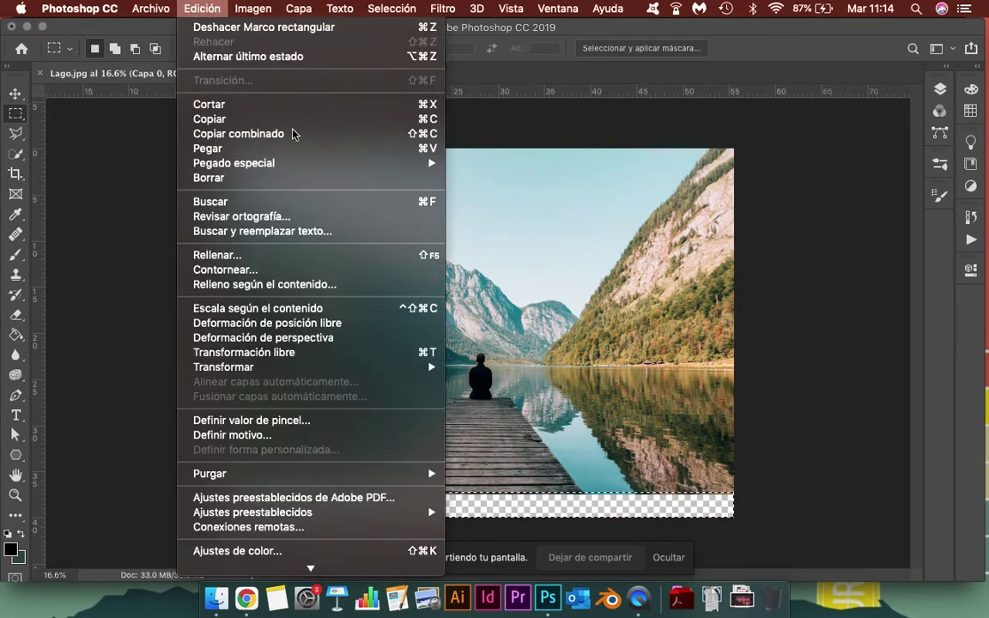
{"action": "left_click", "coordinate": [276, 254]}
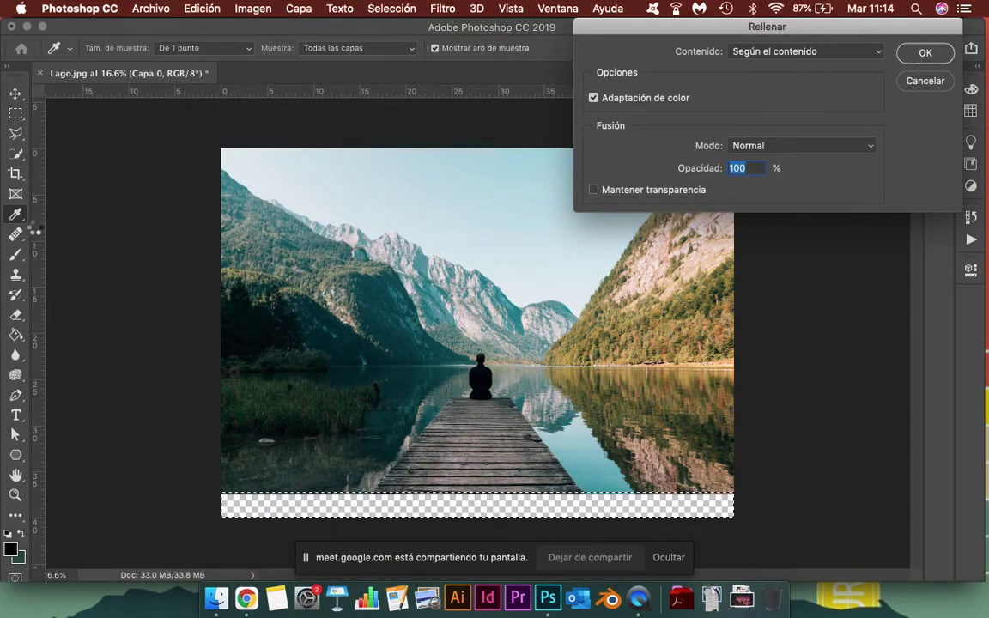
{"action": "key", "text": "Escape"}
{"action": "key", "text": "m"}
{"action": "key", "text": "ctrl+d"}
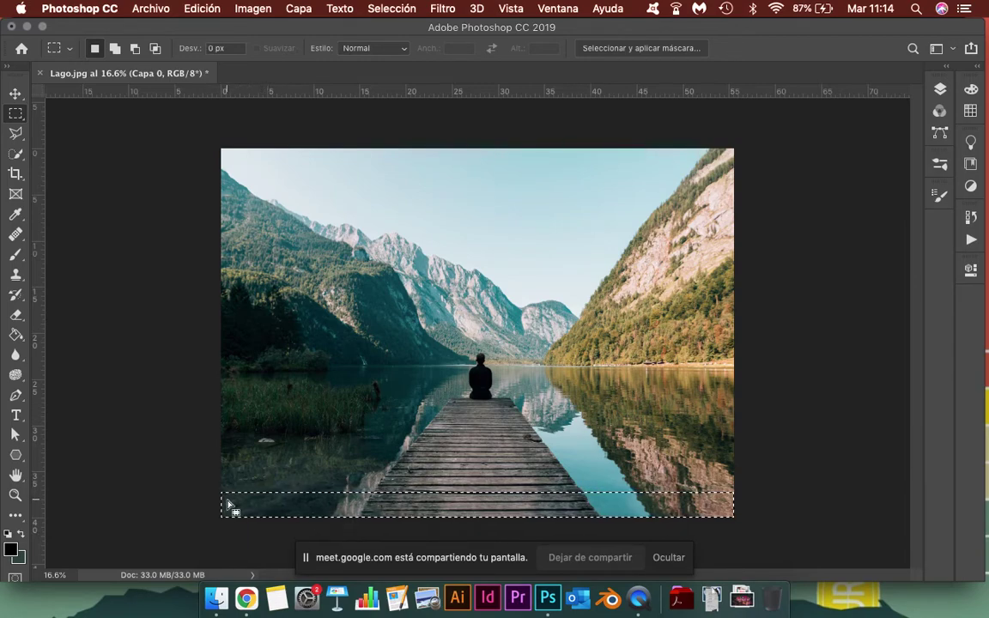
{"action": "key", "text": "super+d"}
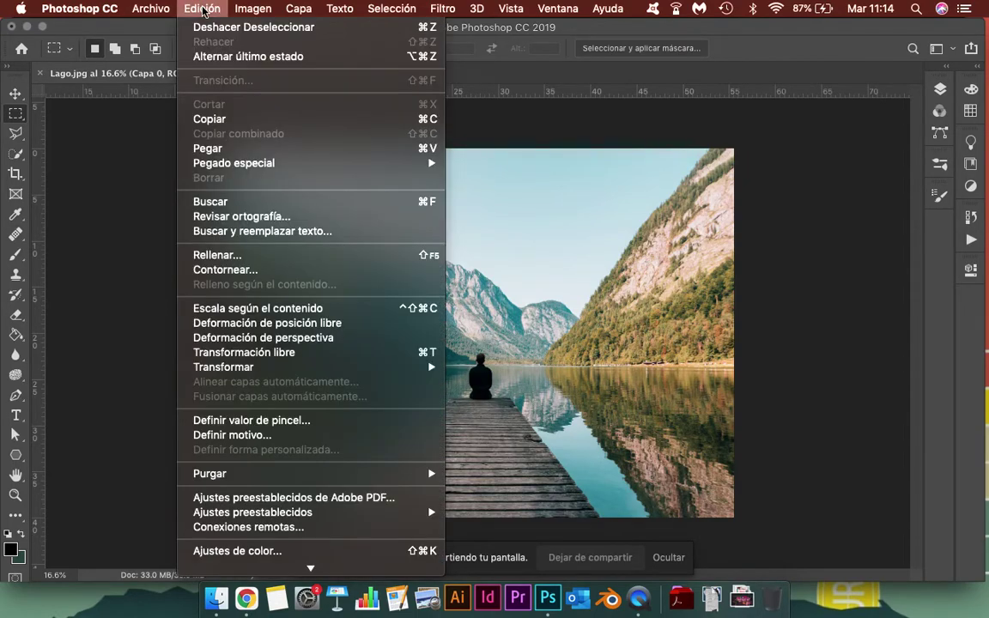
{"action": "left_click", "coordinate": [218, 256]}
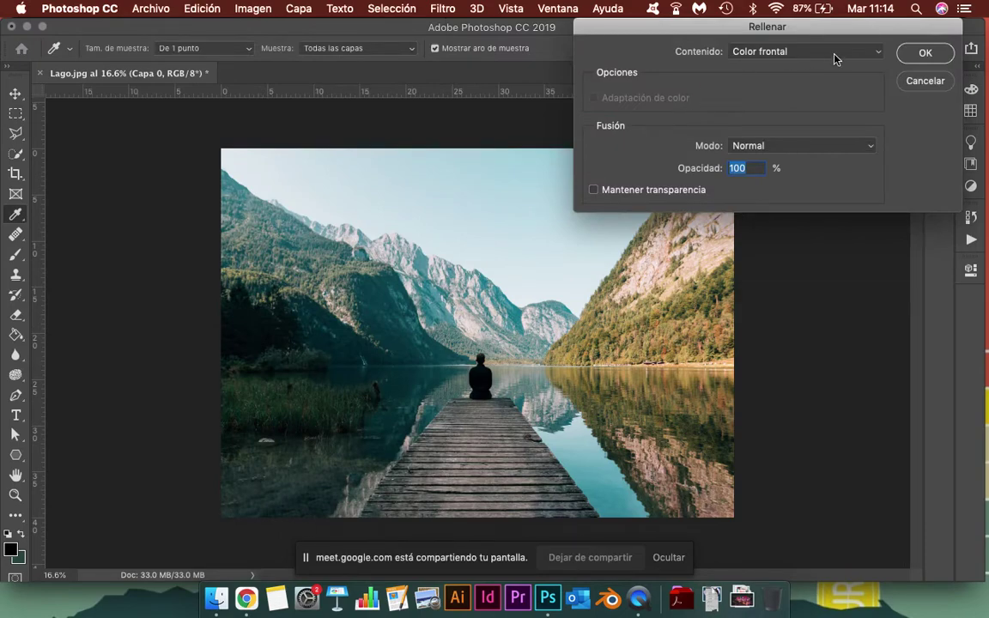
{"action": "left_click", "coordinate": [835, 58]}
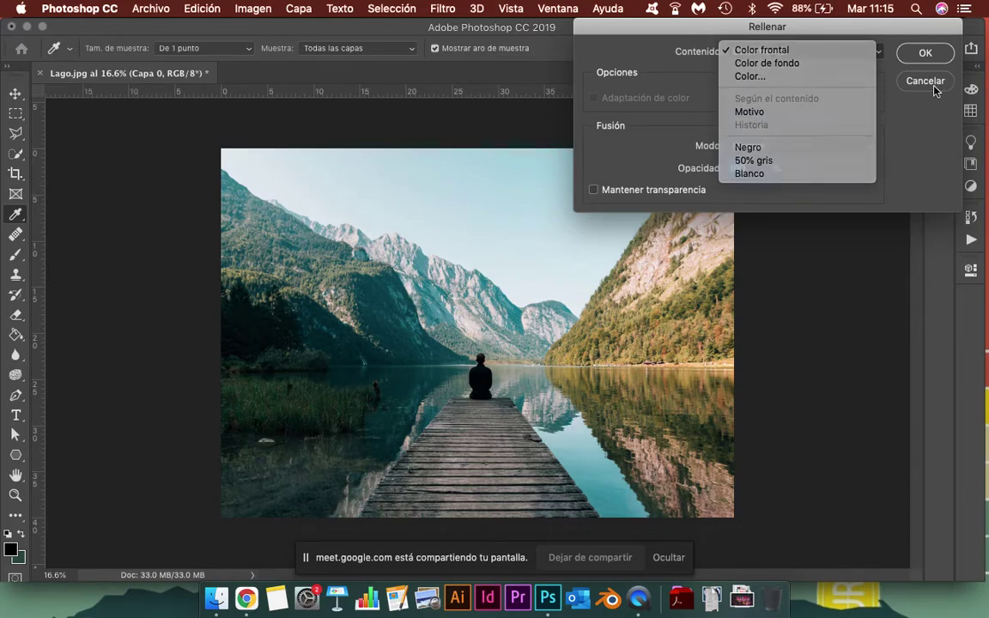
{"action": "key", "text": "Escape"}
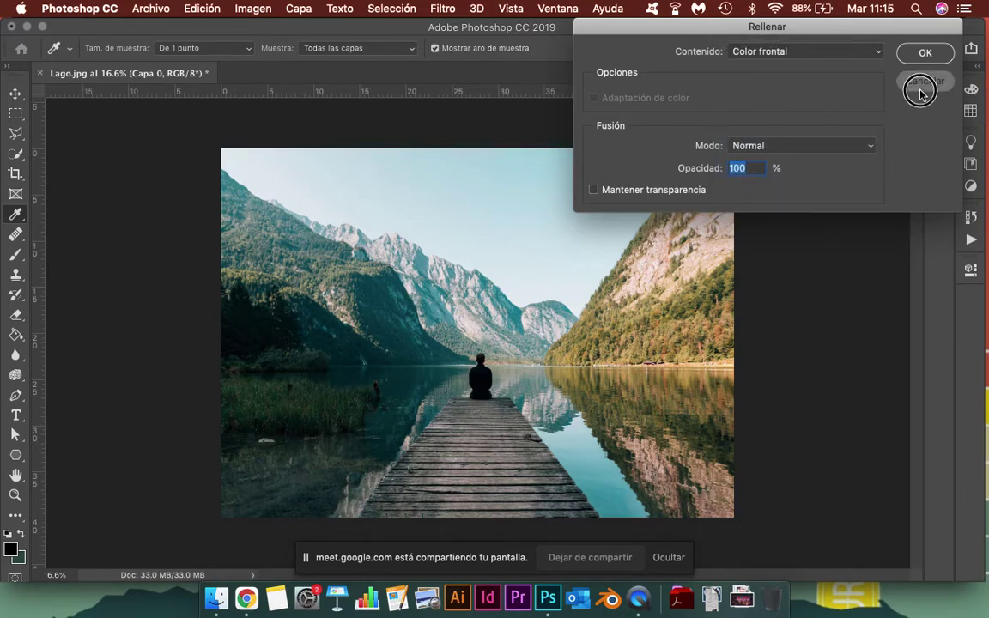
{"action": "left_click", "coordinate": [920, 93]}
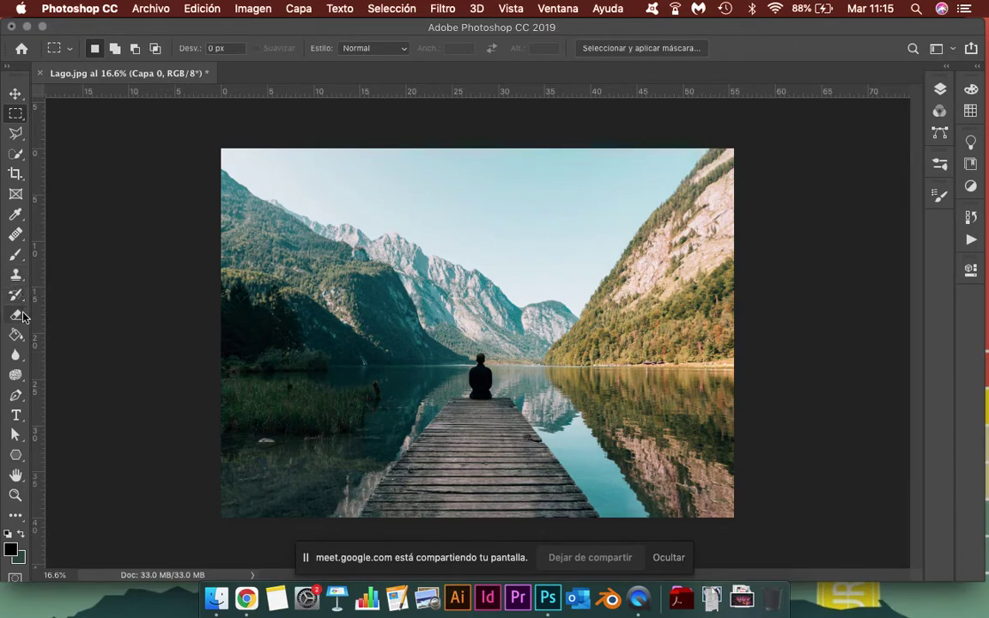
{"action": "left_click", "coordinate": [16, 238]}
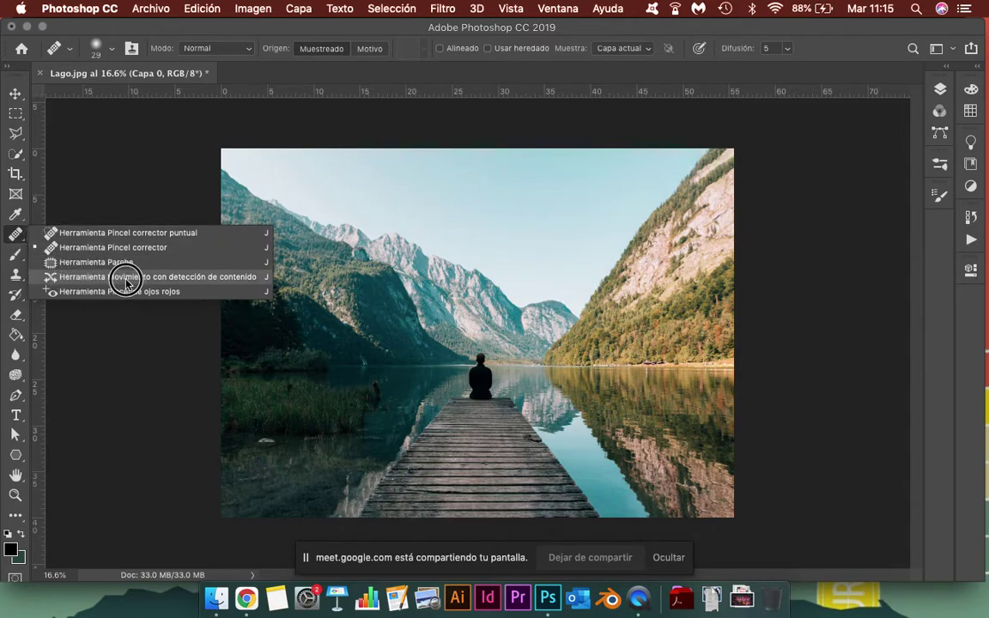
{"action": "left_click", "coordinate": [228, 279]}
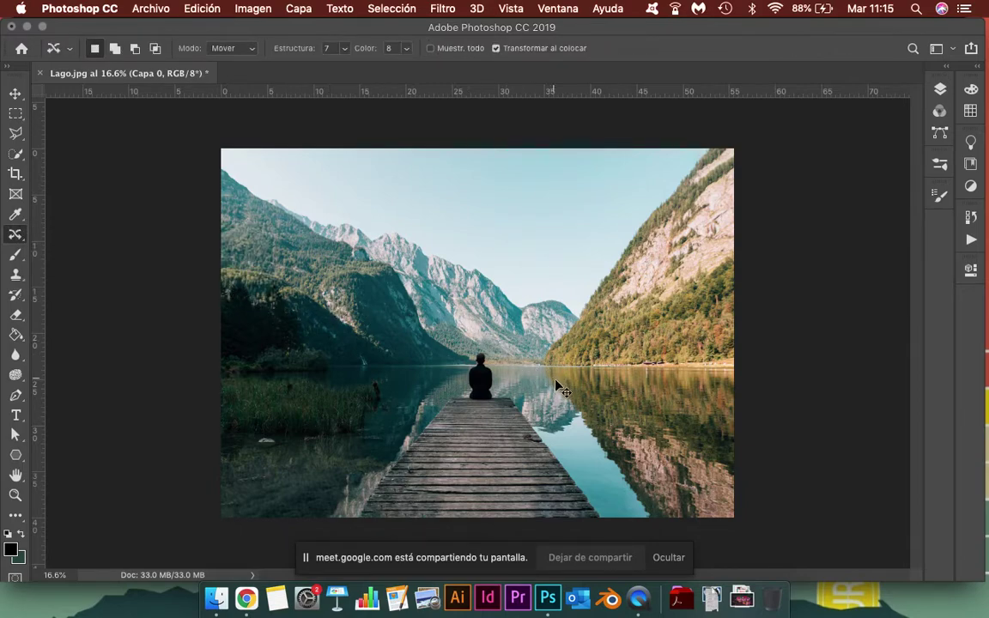
{"action": "scroll", "coordinate": [563, 397], "scroll_direction": "up", "scroll_amount": 1}
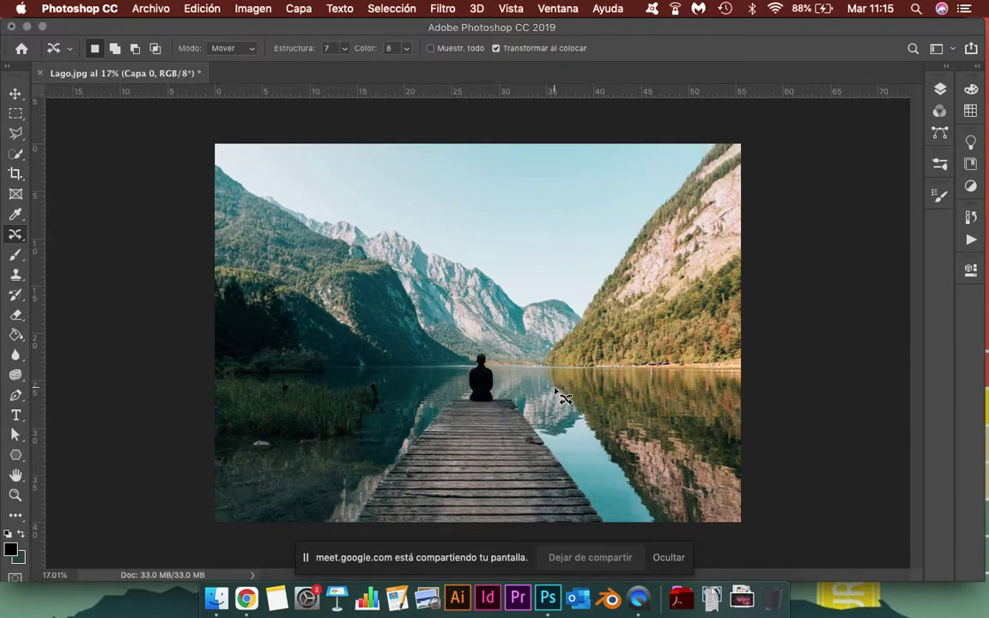
{"action": "scroll", "coordinate": [563, 397], "scroll_direction": "up", "scroll_amount": 1}
{"action": "scroll", "coordinate": [562, 398], "scroll_direction": "down", "scroll_amount": 1}
{"action": "left_click_drag", "start_coordinate": [368, 249], "coordinate": [369, 340]}
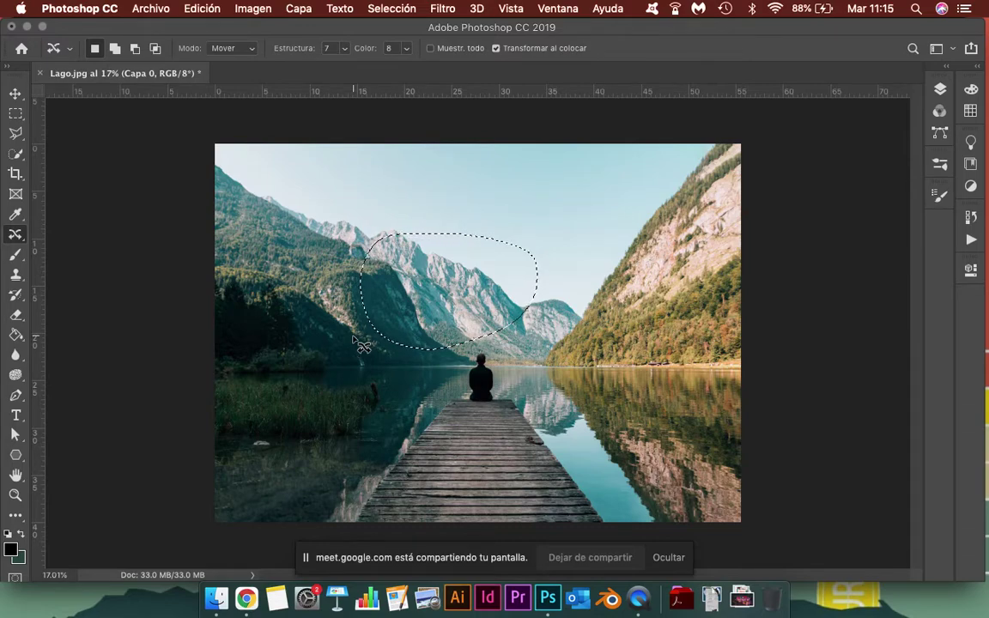
{"action": "key", "text": "super+d"}
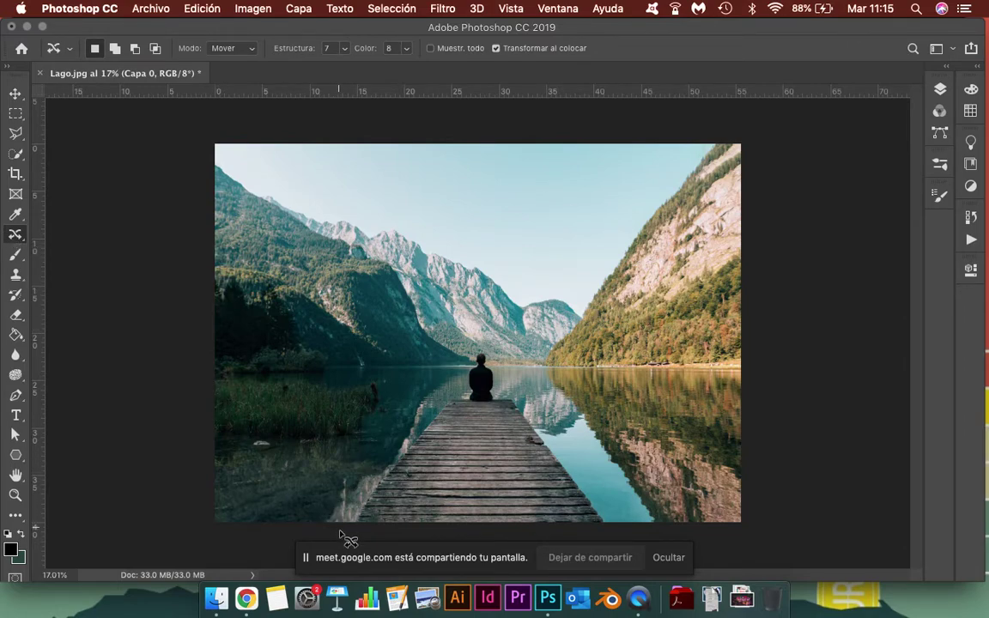
{"action": "mouse_move", "coordinate": [352, 528]}
{"action": "left_mouse_down"}
{"action": "mouse_move", "coordinate": [421, 416]}
{"action": "mouse_move", "coordinate": [461, 387]}
{"action": "mouse_move", "coordinate": [471, 348]}
{"action": "mouse_move", "coordinate": [496, 345]}
{"action": "mouse_move", "coordinate": [511, 388]}
{"action": "left_mouse_up"}
{"action": "key", "text": "super+d"}
Outline the seated person and pier with Content-Aware Move, drag them right, and commit.
{"action": "mouse_move", "coordinate": [346, 521]}
{"action": "left_mouse_down"}
{"action": "mouse_move", "coordinate": [469, 345]}
{"action": "mouse_move", "coordinate": [494, 347]}
{"action": "mouse_move", "coordinate": [506, 384]}
{"action": "mouse_move", "coordinate": [614, 508]}
{"action": "mouse_move", "coordinate": [611, 533]}
{"action": "mouse_move", "coordinate": [559, 539]}
{"action": "mouse_move", "coordinate": [350, 540]}
{"action": "left_mouse_up"}
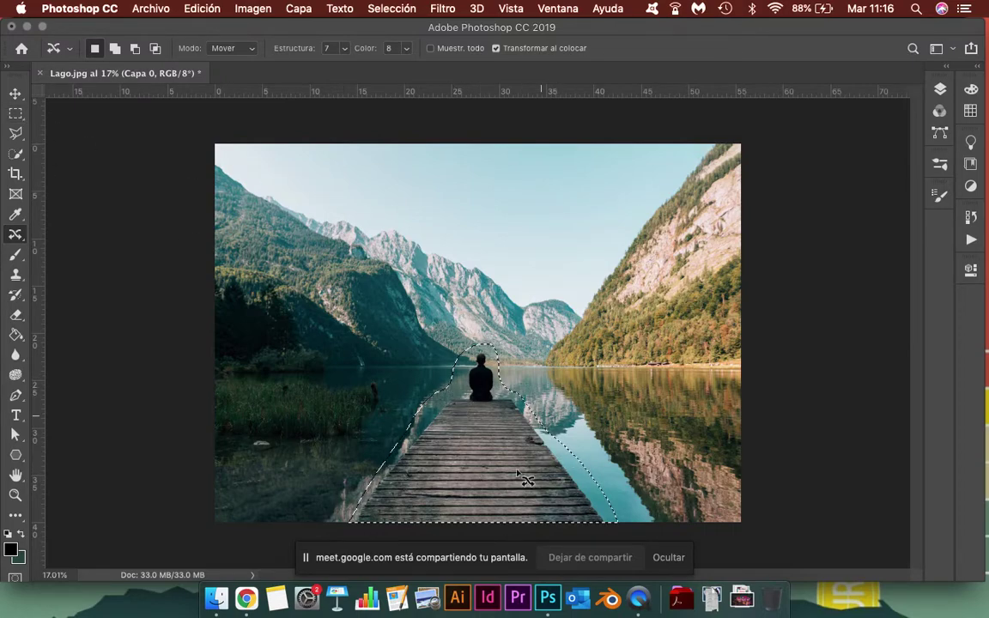
{"action": "right_click", "coordinate": [14, 238]}
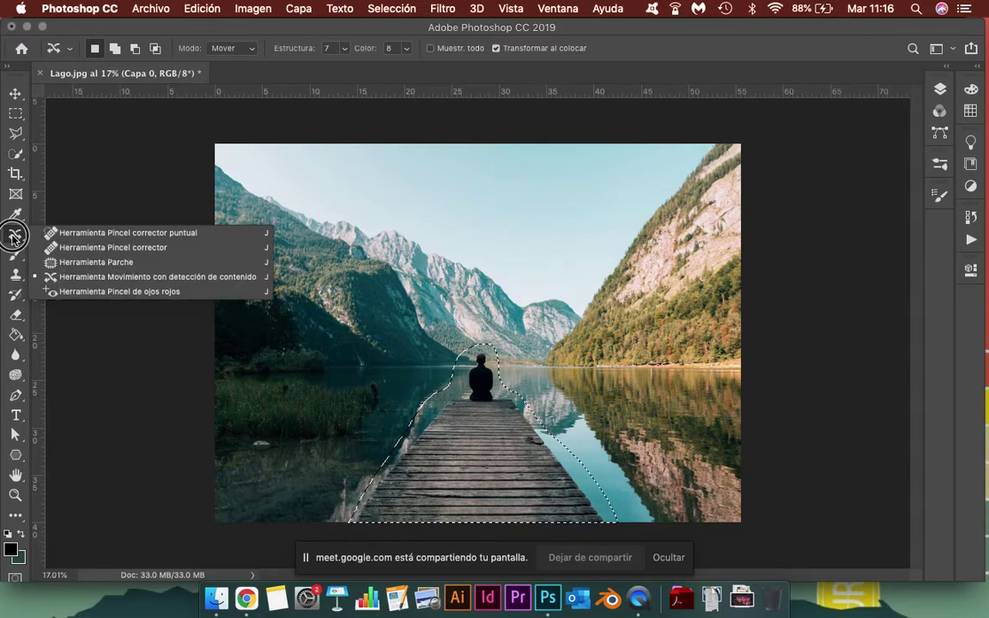
{"action": "left_click", "coordinate": [460, 470]}
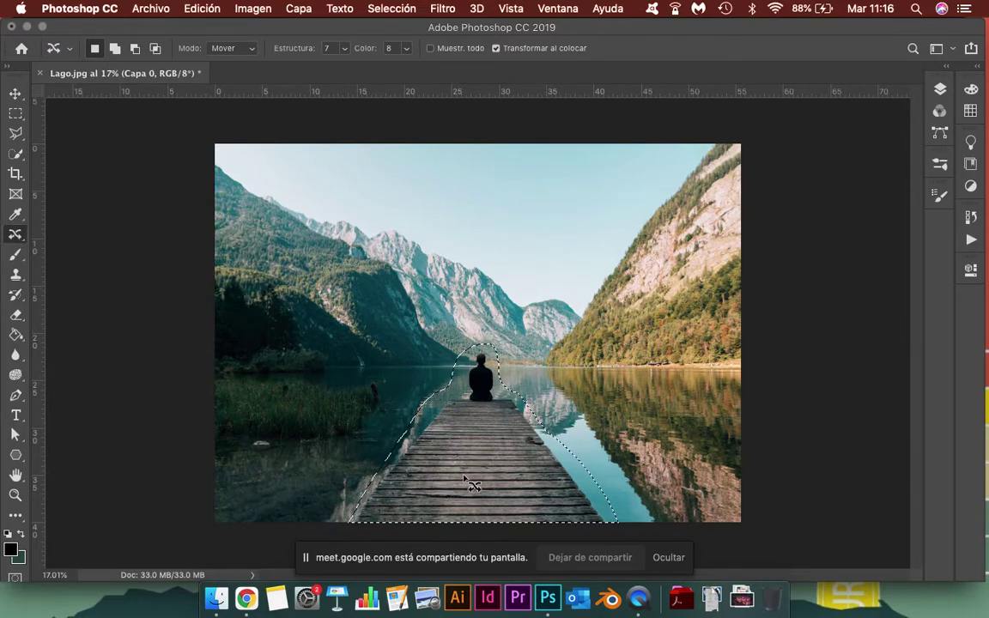
{"action": "left_click", "coordinate": [468, 471]}
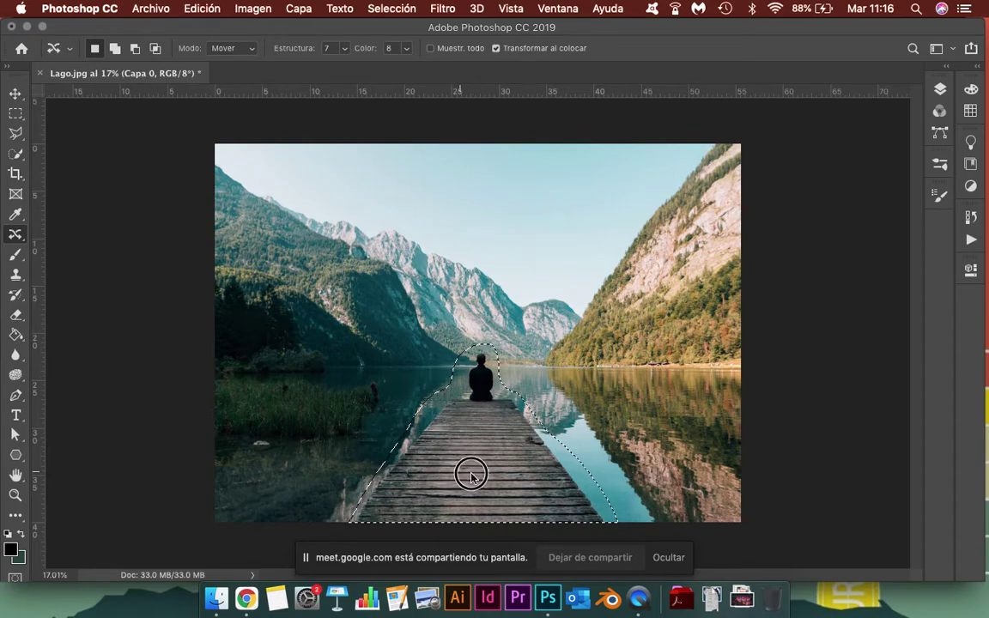
{"action": "mouse_move", "coordinate": [479, 475]}
{"action": "left_mouse_down"}
{"action": "mouse_move", "coordinate": [625, 473]}
{"action": "mouse_move", "coordinate": [357, 485]}
{"action": "mouse_move", "coordinate": [296, 466]}
{"action": "mouse_move", "coordinate": [625, 463]}
{"action": "mouse_move", "coordinate": [519, 470]}
{"action": "mouse_move", "coordinate": [557, 481]}
{"action": "mouse_move", "coordinate": [612, 475]}
{"action": "left_mouse_up"}
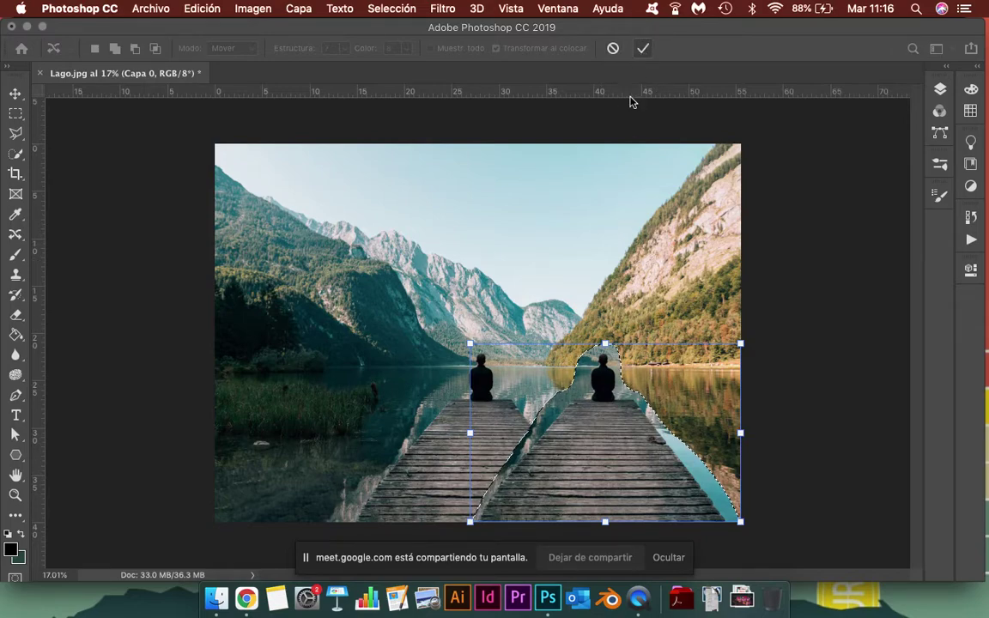
{"action": "left_click", "coordinate": [642, 52]}
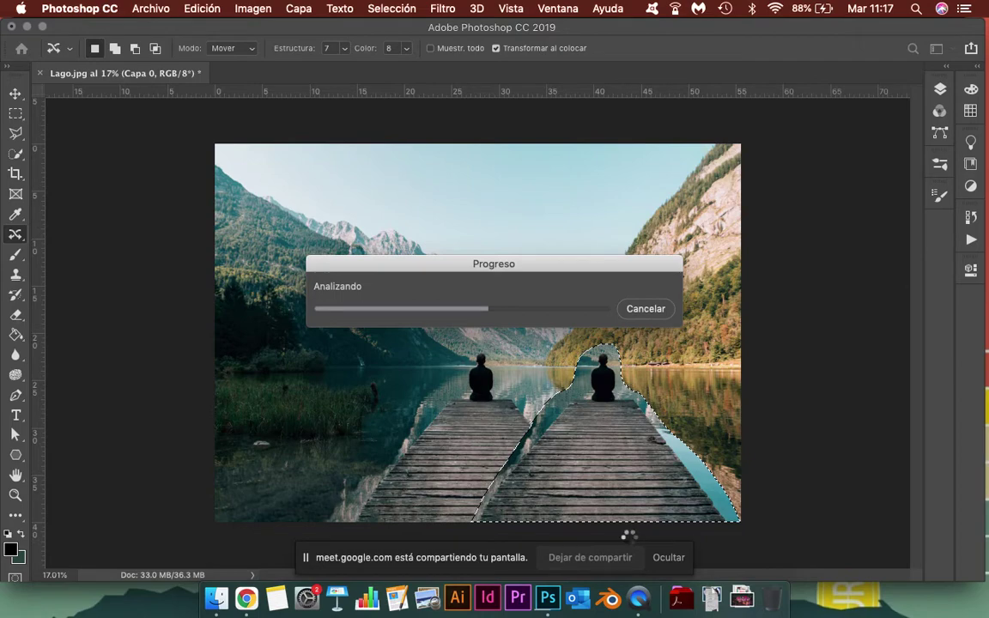
Zoom and pan to inspect the water and reflections filling the person's former spot.
{"action": "left_click", "coordinate": [875, 593]}
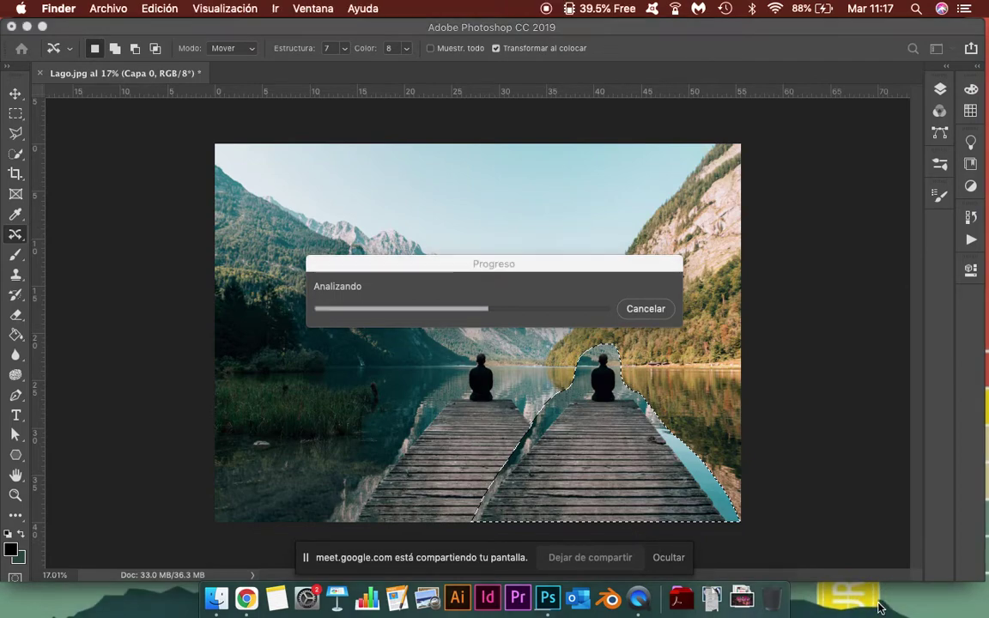
{"action": "left_click", "coordinate": [682, 448]}
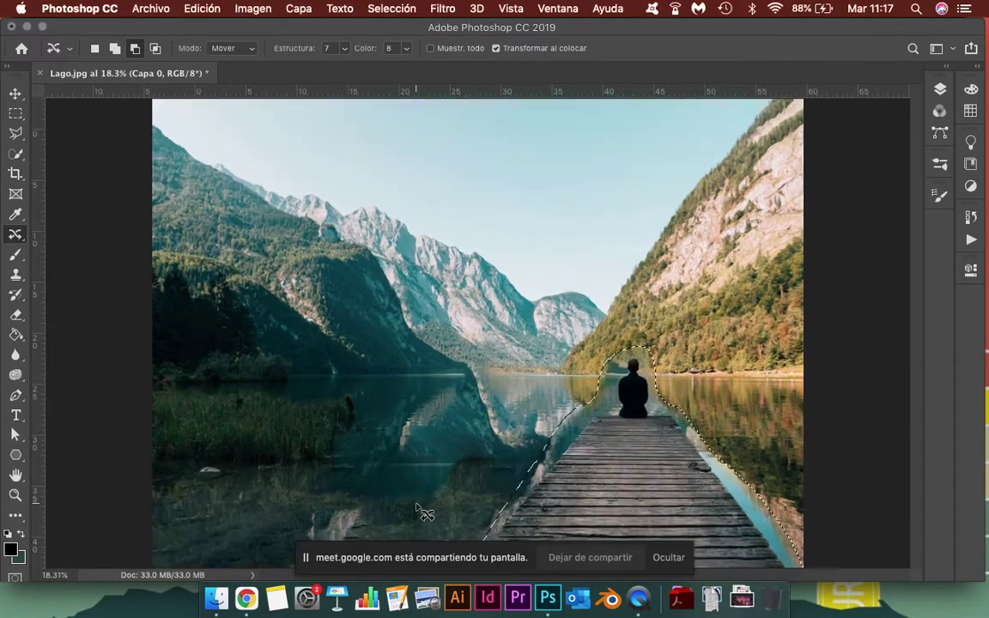
{"action": "scroll", "coordinate": [416, 509], "scroll_direction": "up", "scroll_amount": 5}
{"action": "scroll", "coordinate": [630, 420], "scroll_direction": "down", "scroll_amount": 5}
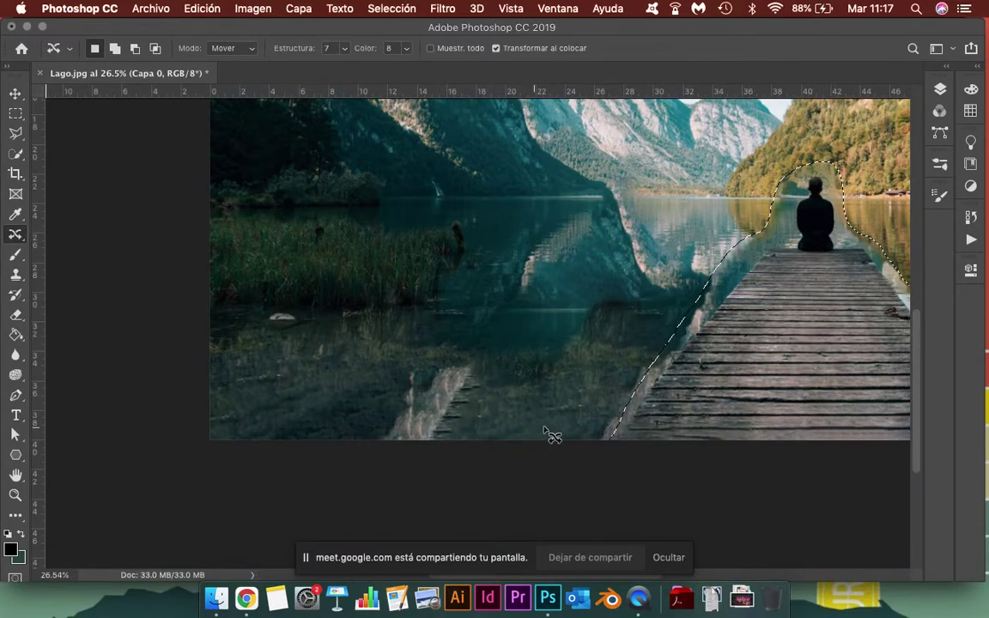
{"action": "key", "text": "super+d"}
{"action": "left_click_drag", "start_coordinate": [559, 392], "coordinate": [380, 468]}
{"action": "key", "text": "super+z"}
{"action": "key", "text": "super+r"}
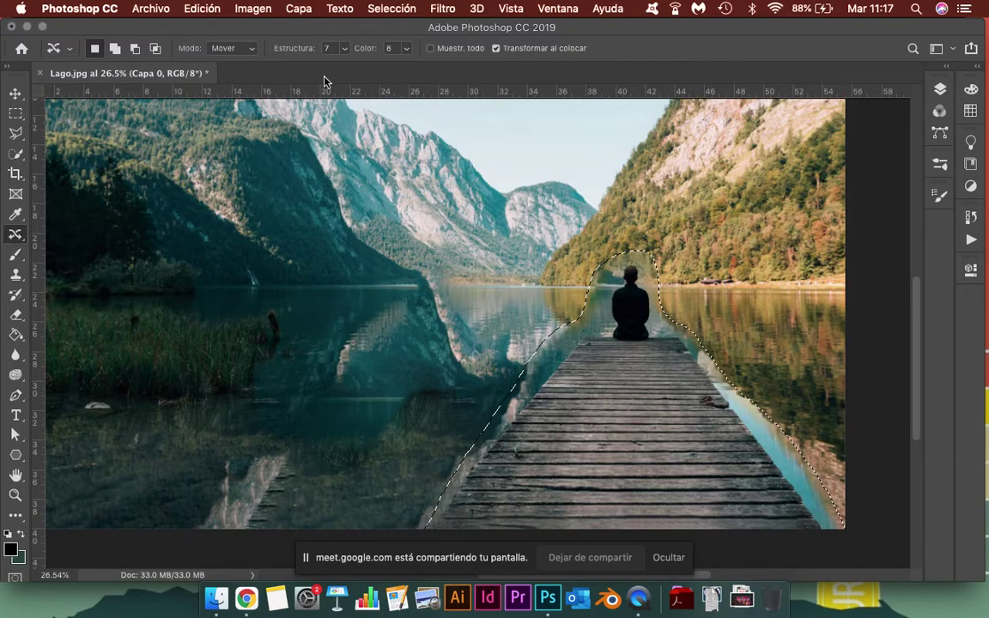
Keep Move mode, try Structure 1, then recompute the move with Structure 5.
{"action": "left_click", "coordinate": [247, 48]}
{"action": "left_click", "coordinate": [344, 49]}
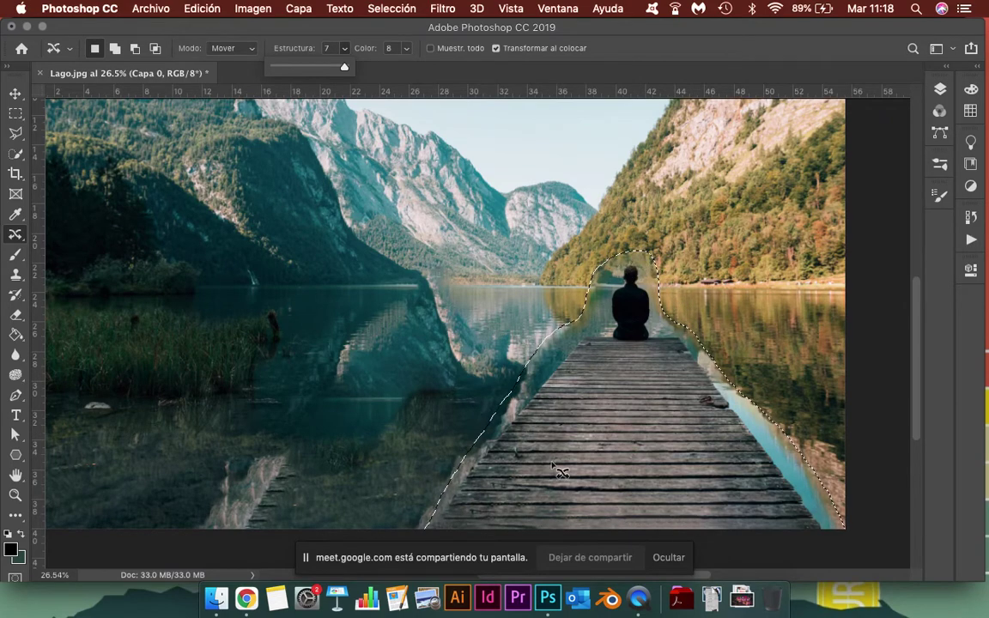
{"action": "left_click_drag", "start_coordinate": [344, 67], "coordinate": [274, 67]}
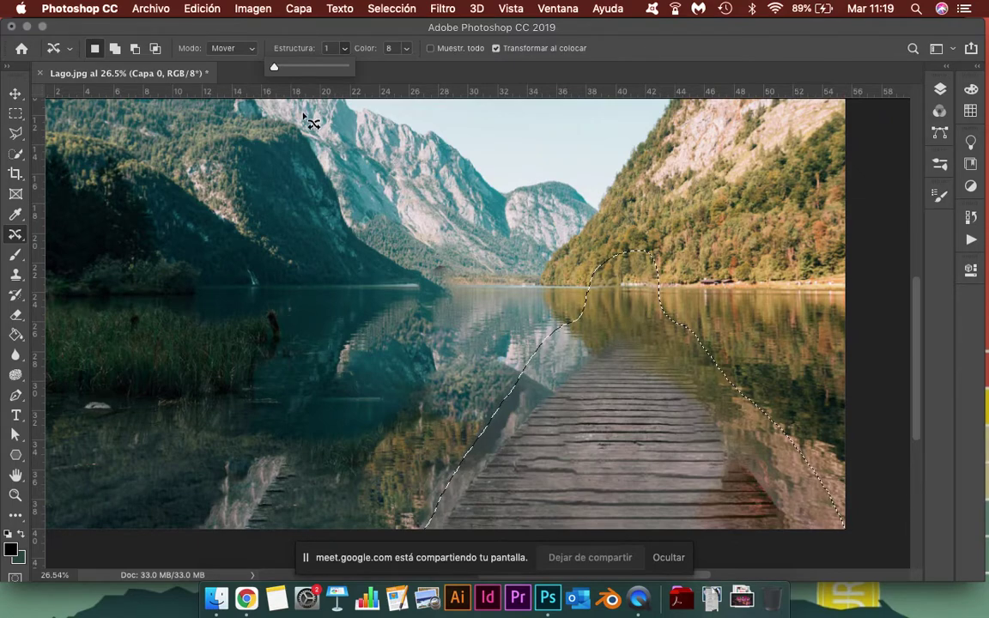
{"action": "left_click_drag", "start_coordinate": [274, 67], "coordinate": [321, 69]}
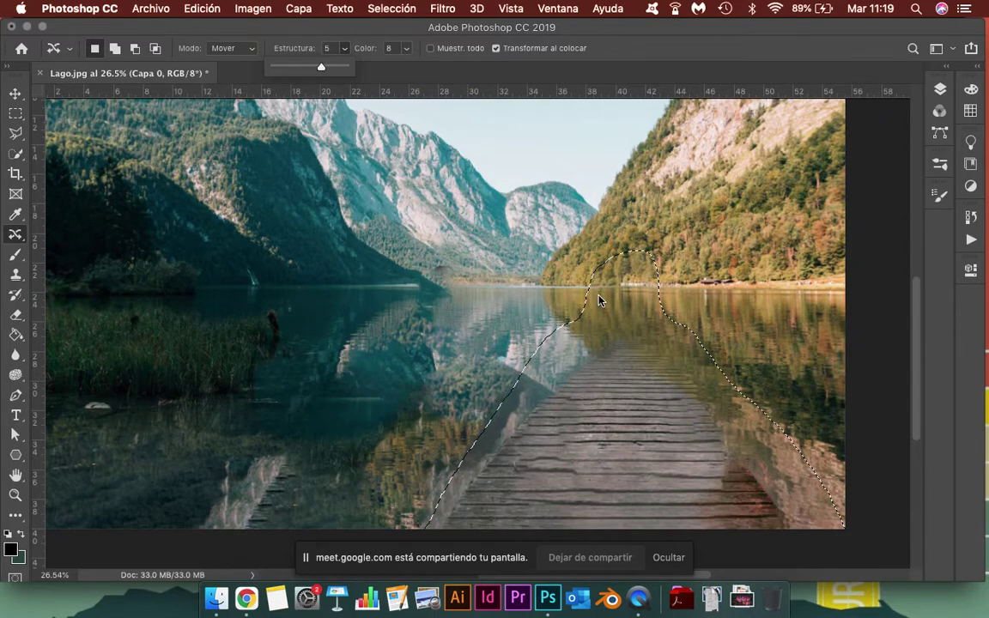
{"action": "left_click_drag", "start_coordinate": [589, 297], "coordinate": [418, 173]}
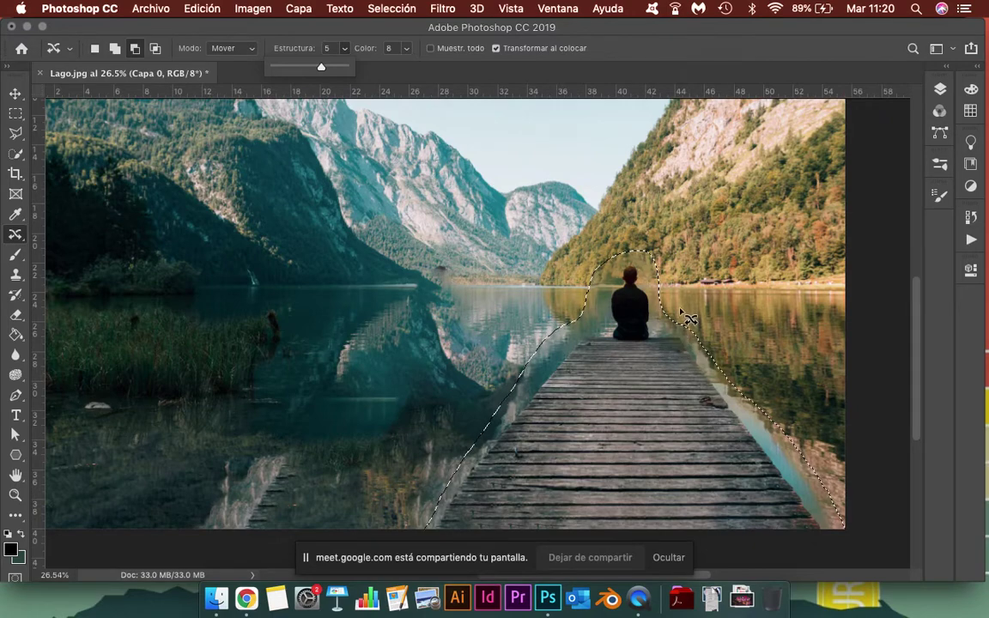
{"action": "scroll", "coordinate": [669, 321], "scroll_direction": "up", "scroll_amount": 5}
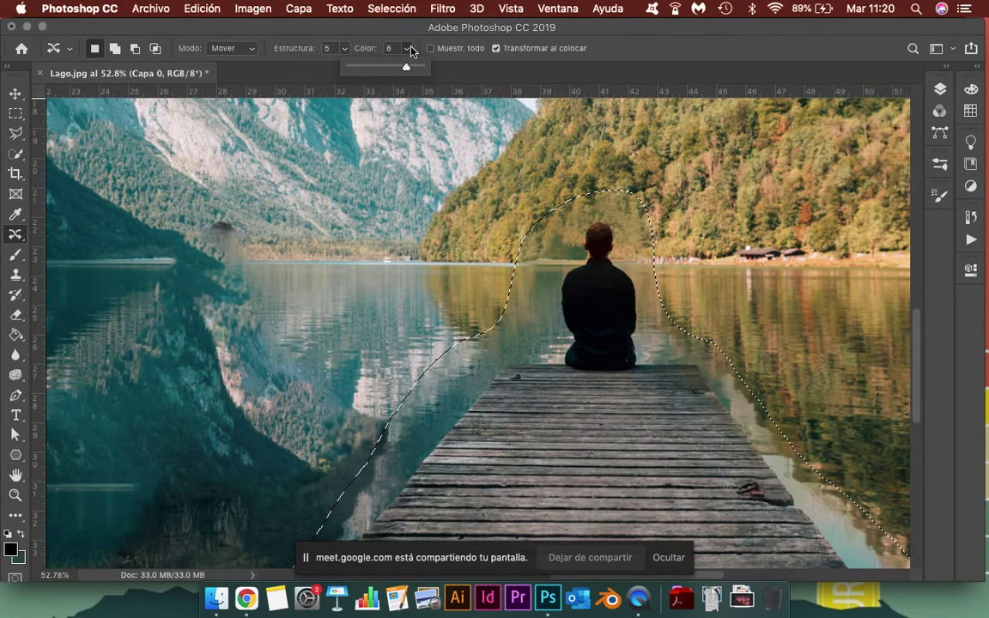
Try Color values 3 and 1, settle on 5, confirm, and deselect the moved figure.
{"action": "left_click", "coordinate": [411, 50]}
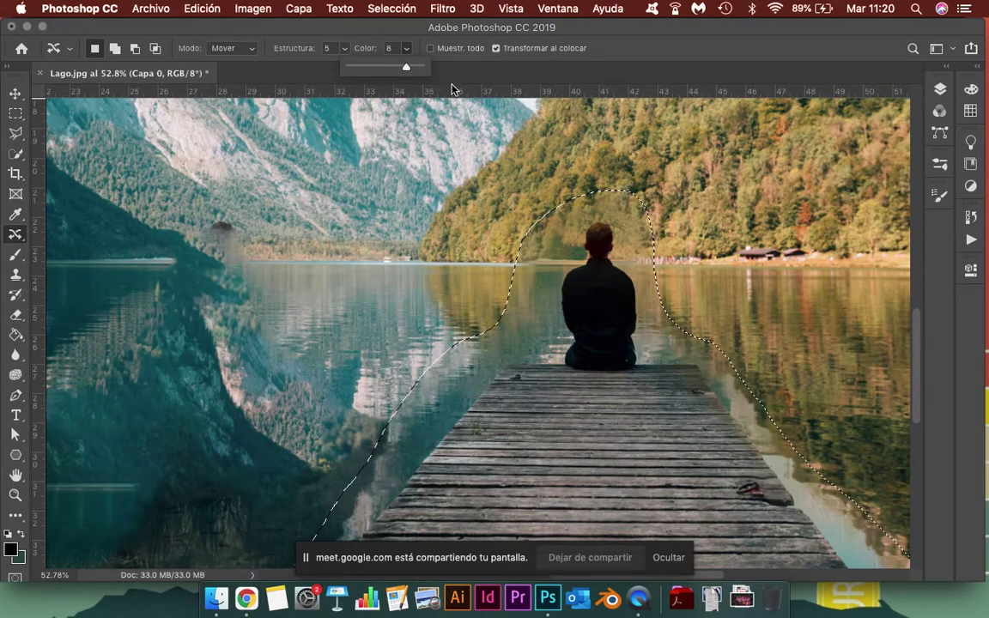
{"action": "scroll", "coordinate": [464, 283], "scroll_direction": "down", "scroll_amount": 3}
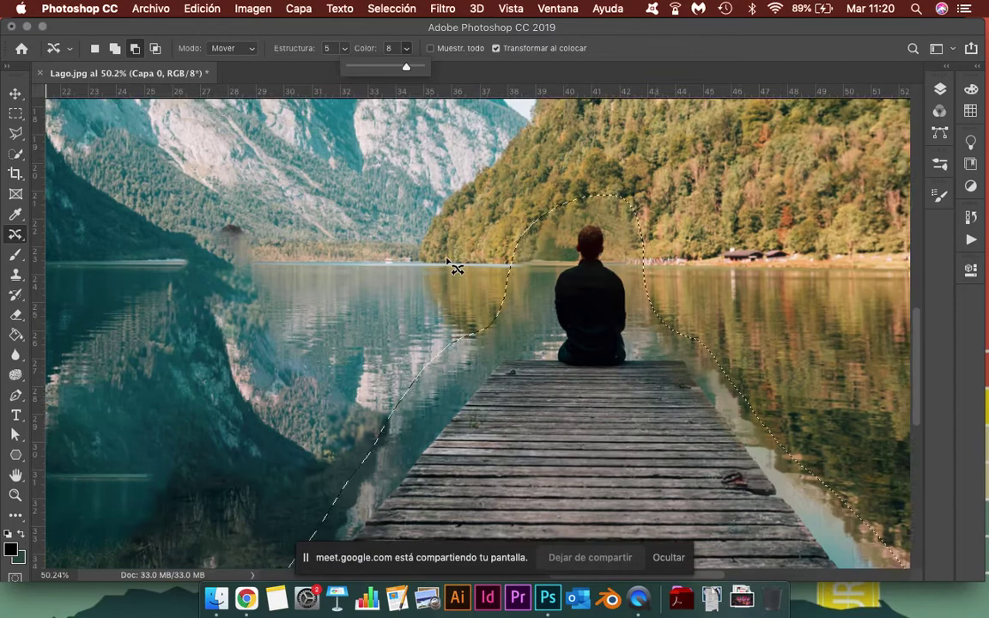
{"action": "scroll", "coordinate": [455, 289], "scroll_direction": "down", "scroll_amount": 2}
{"action": "scroll", "coordinate": [445, 295], "scroll_direction": "down", "scroll_amount": 2}
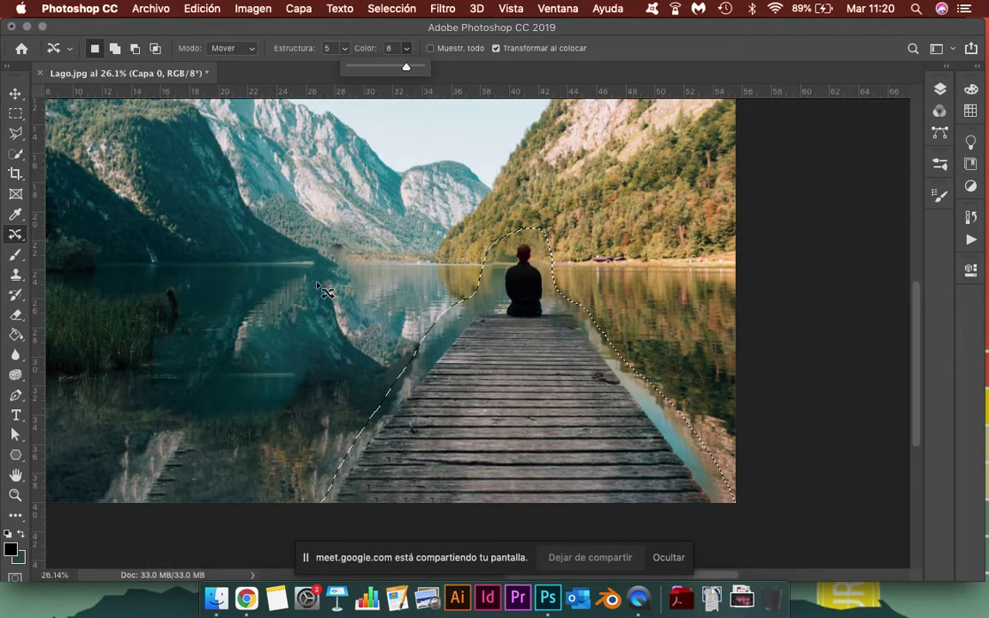
{"action": "left_click_drag", "start_coordinate": [407, 66], "coordinate": [373, 66]}
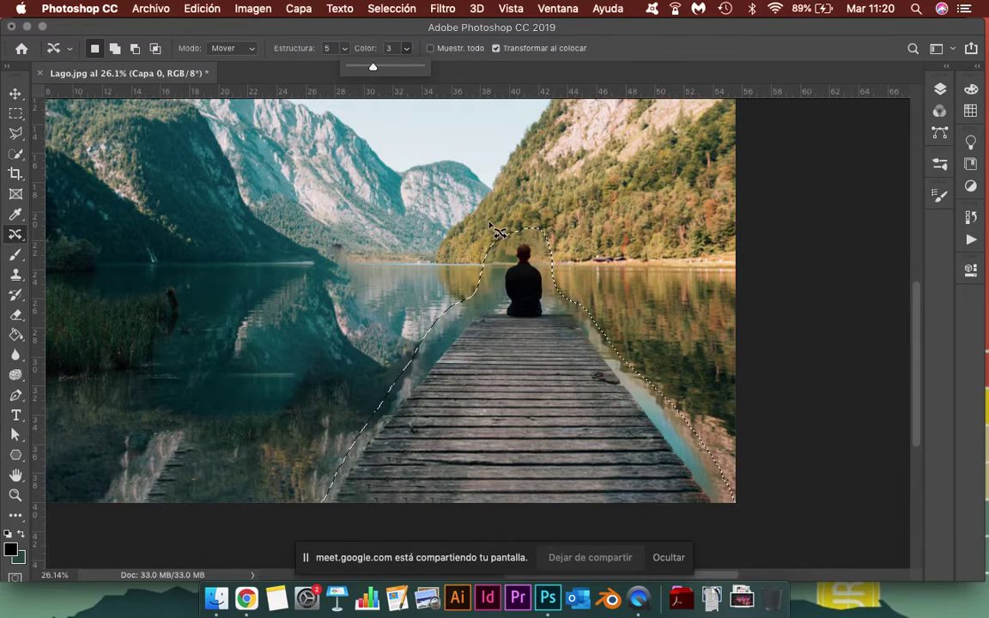
{"action": "left_click_drag", "start_coordinate": [407, 48], "coordinate": [411, 67]}
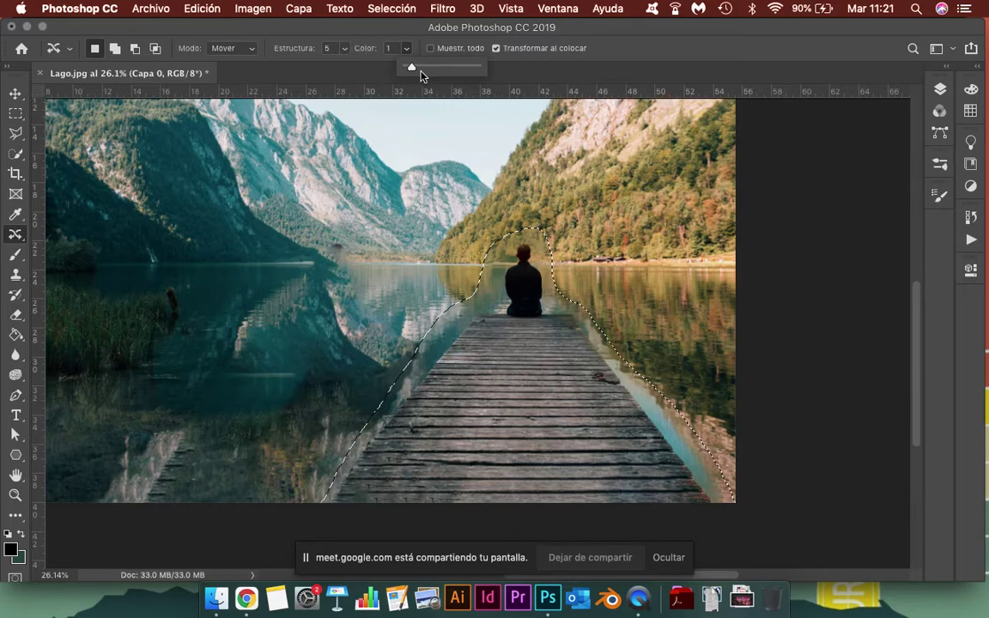
{"action": "left_click_drag", "start_coordinate": [411, 67], "coordinate": [443, 67]}
{"action": "key", "text": "Return"}
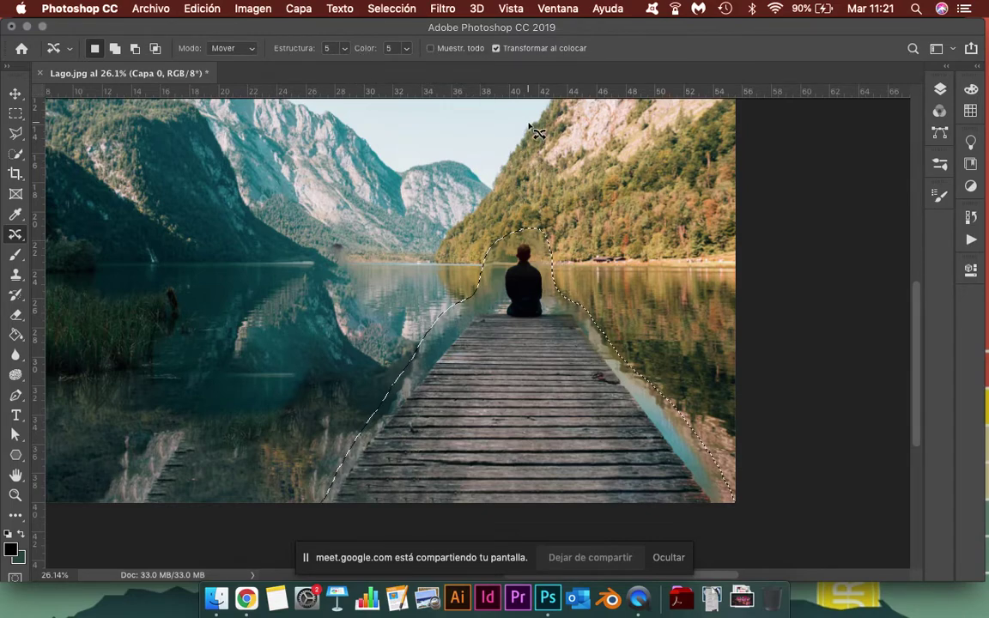
{"action": "key", "text": "shift+Tab"}
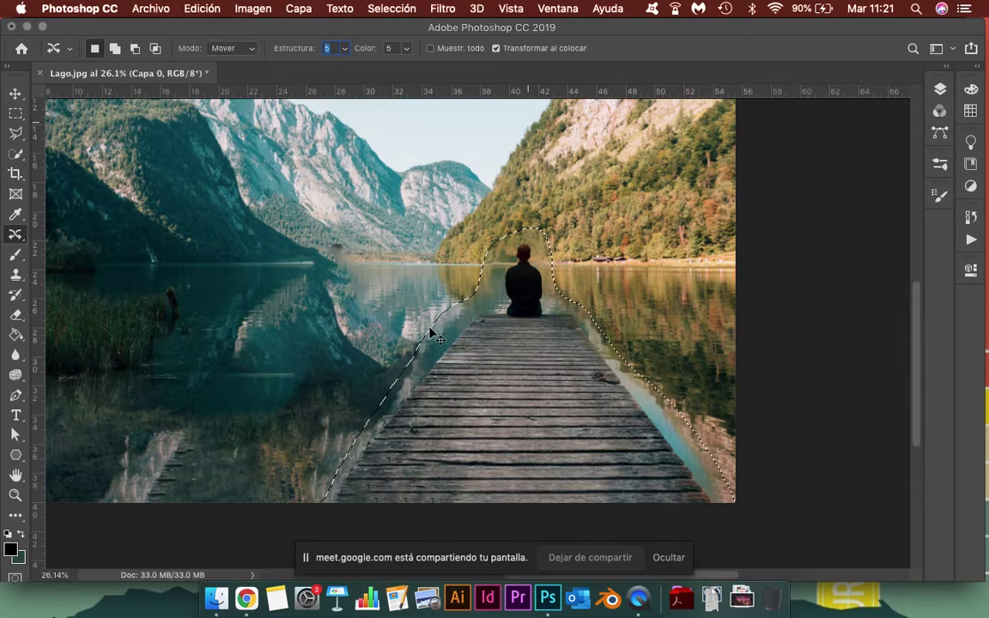
{"action": "key", "text": "super+d"}
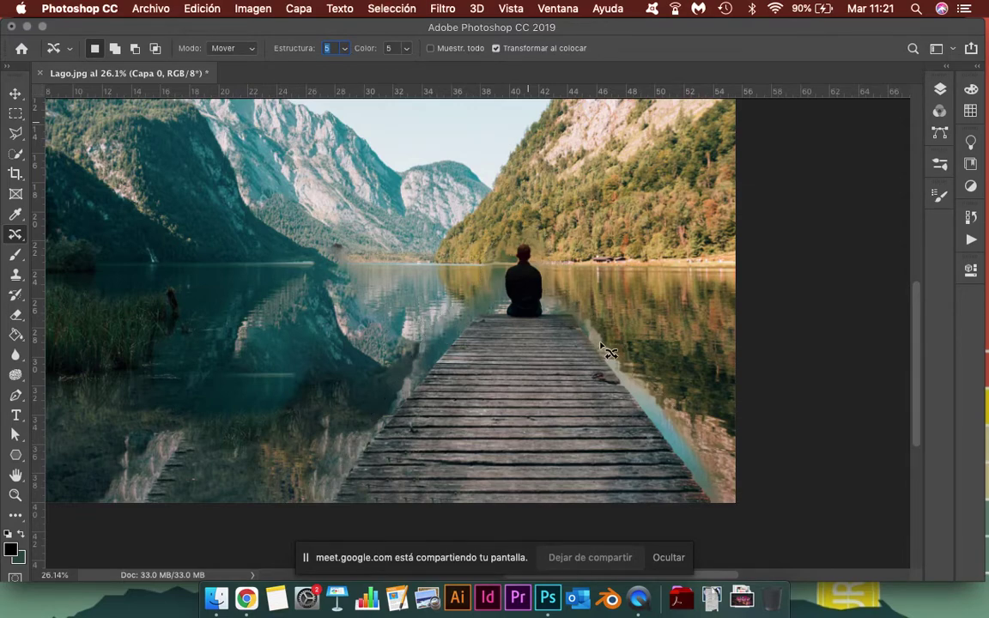
Zoom in on the seated person by the water and select the Clone Stamp tool.
{"action": "scroll", "coordinate": [516, 284], "scroll_direction": "up", "scroll_amount": 1}
{"action": "scroll", "coordinate": [490, 295], "scroll_direction": "up", "scroll_amount": 1}
{"action": "scroll", "coordinate": [489, 296], "scroll_direction": "up", "scroll_amount": 2}
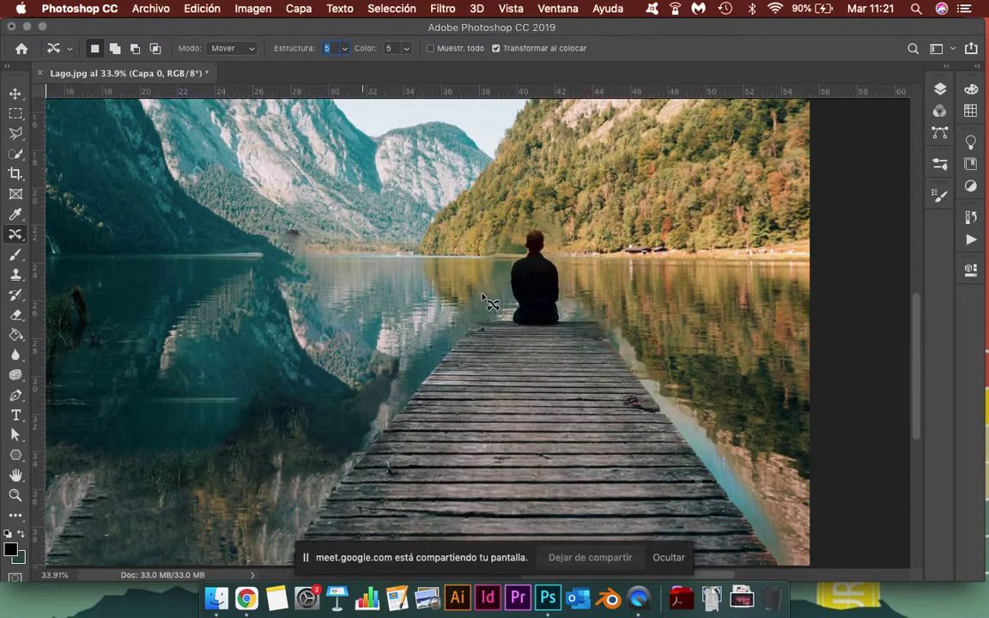
{"action": "scroll", "coordinate": [486, 297], "scroll_direction": "up", "scroll_amount": 3}
{"action": "scroll", "coordinate": [482, 296], "scroll_direction": "up", "scroll_amount": 1}
{"action": "scroll", "coordinate": [483, 298], "scroll_direction": "up", "scroll_amount": 1}
{"action": "scroll", "coordinate": [486, 297], "scroll_direction": "up", "scroll_amount": 2}
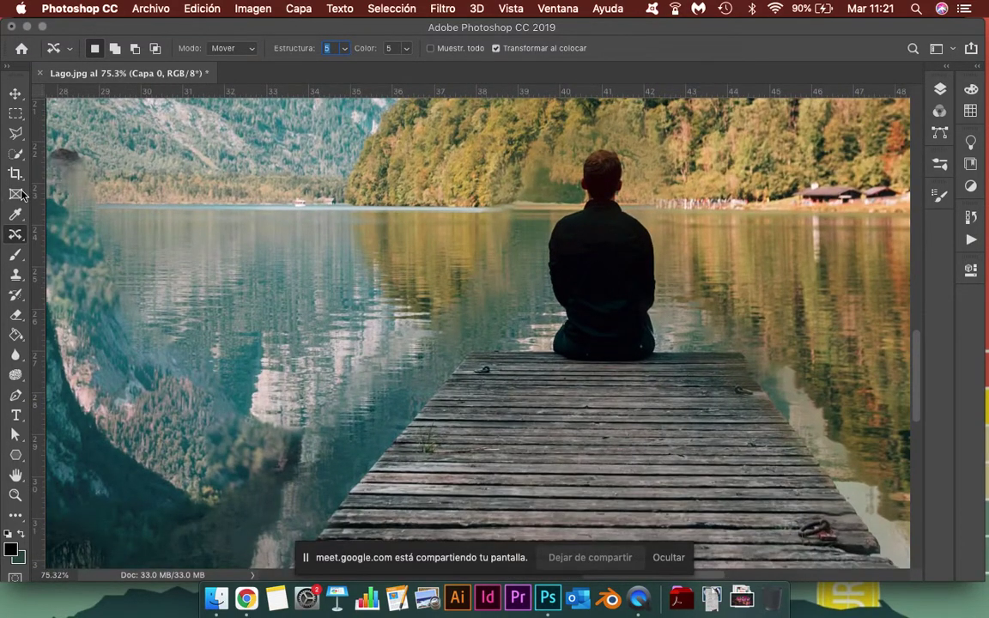
{"action": "left_click", "coordinate": [16, 274]}
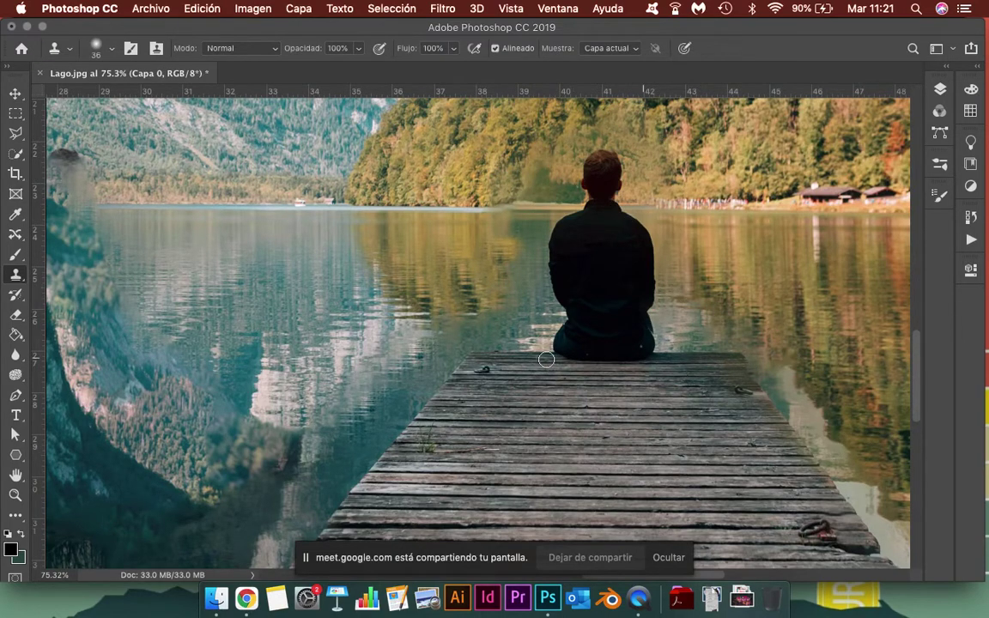
Clone tree texture over the dark blob on the slope in four strokes, then fit the photo on screen.
{"action": "scroll", "coordinate": [459, 305], "scroll_direction": "down", "scroll_amount": 5}
{"action": "scroll", "coordinate": [451, 304], "scroll_direction": "down", "scroll_amount": 4}
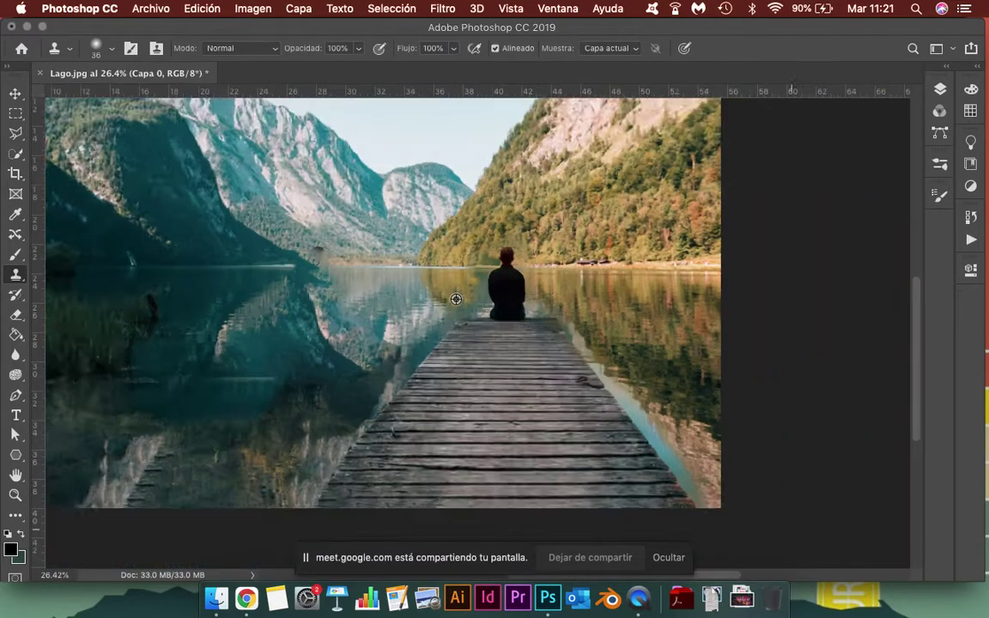
{"action": "scroll", "coordinate": [442, 302], "scroll_direction": "down", "scroll_amount": 2}
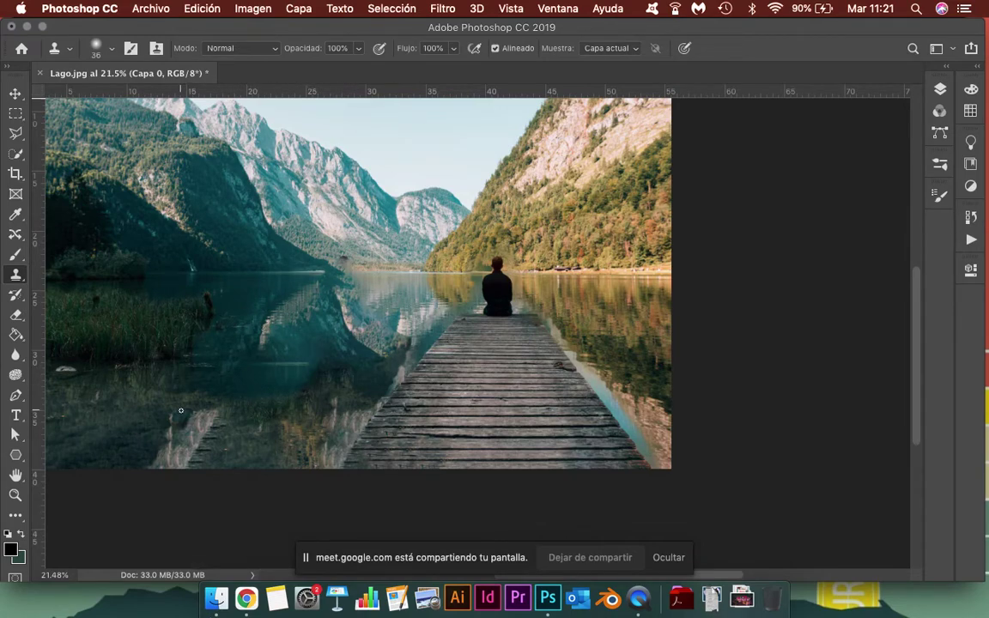
{"action": "scroll", "coordinate": [349, 204], "scroll_direction": "up", "scroll_amount": 1}
{"action": "scroll", "coordinate": [369, 223], "scroll_direction": "up", "scroll_amount": 3}
{"action": "scroll", "coordinate": [395, 253], "scroll_direction": "up", "scroll_amount": 5}
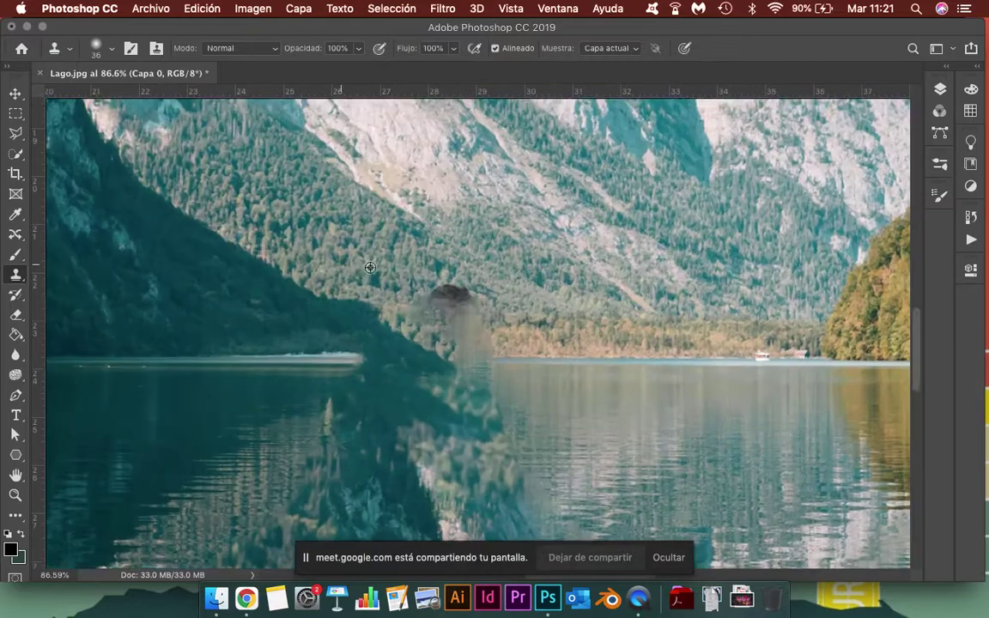
{"action": "scroll", "coordinate": [417, 278], "scroll_direction": "up", "scroll_amount": 4}
{"action": "left_click", "coordinate": [417, 278], "text": "alt"}
{"action": "left_click", "coordinate": [486, 305]}
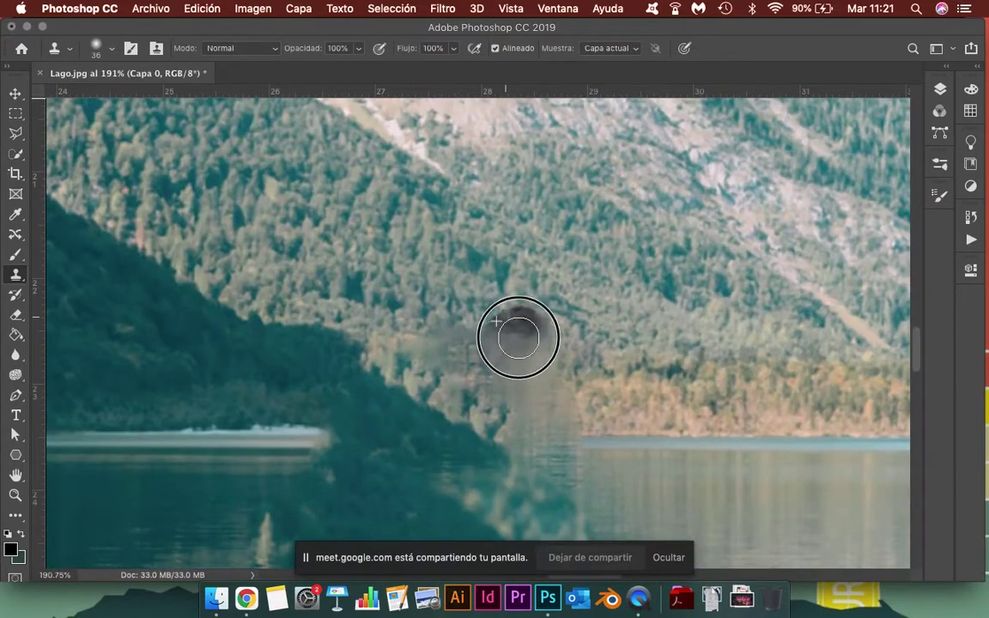
{"action": "left_click", "coordinate": [519, 320]}
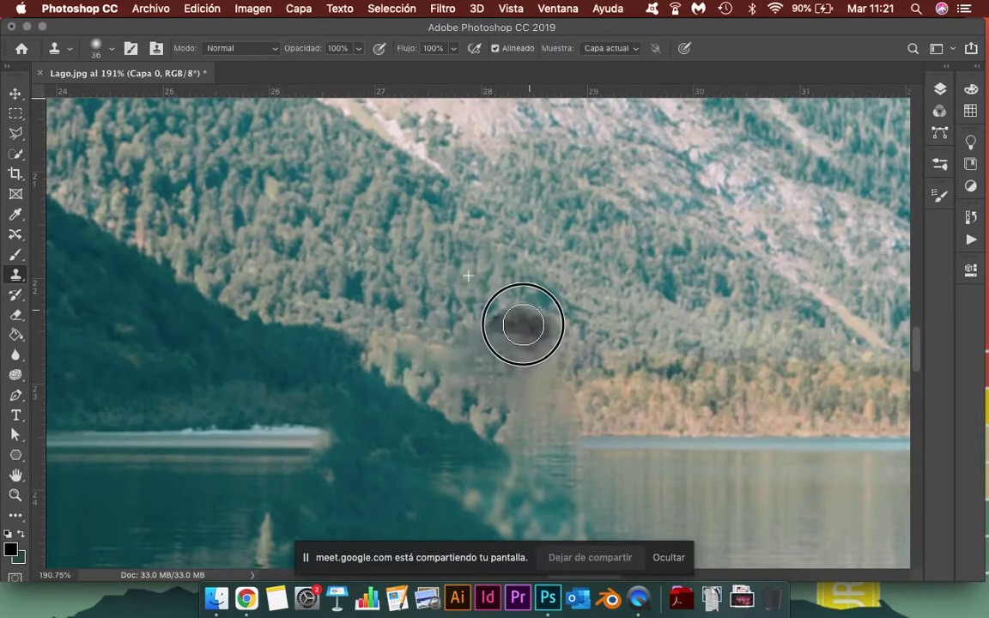
{"action": "left_click", "coordinate": [532, 332]}
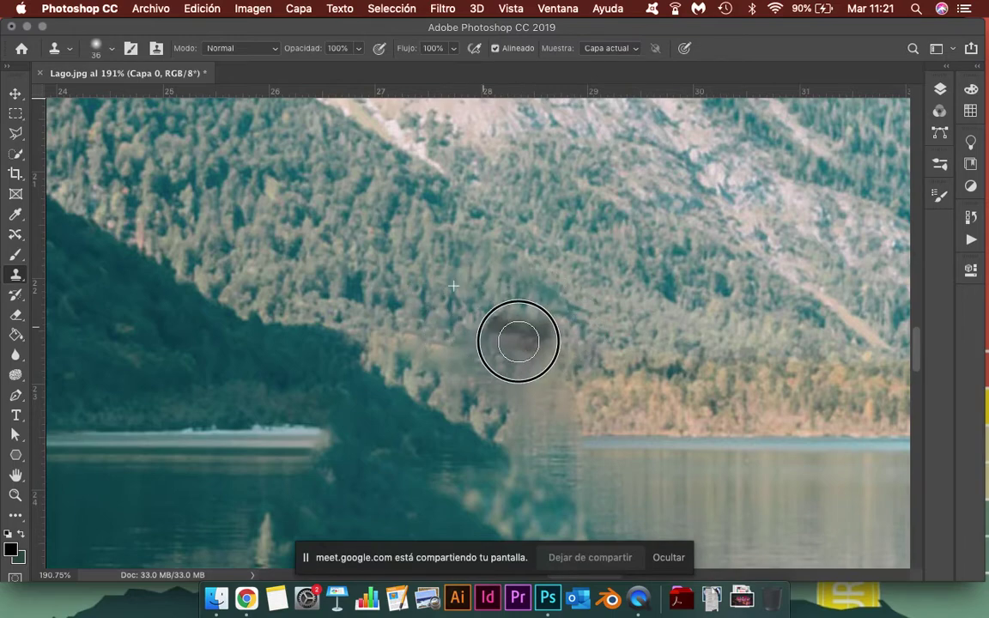
{"action": "key", "text": "super+0"}
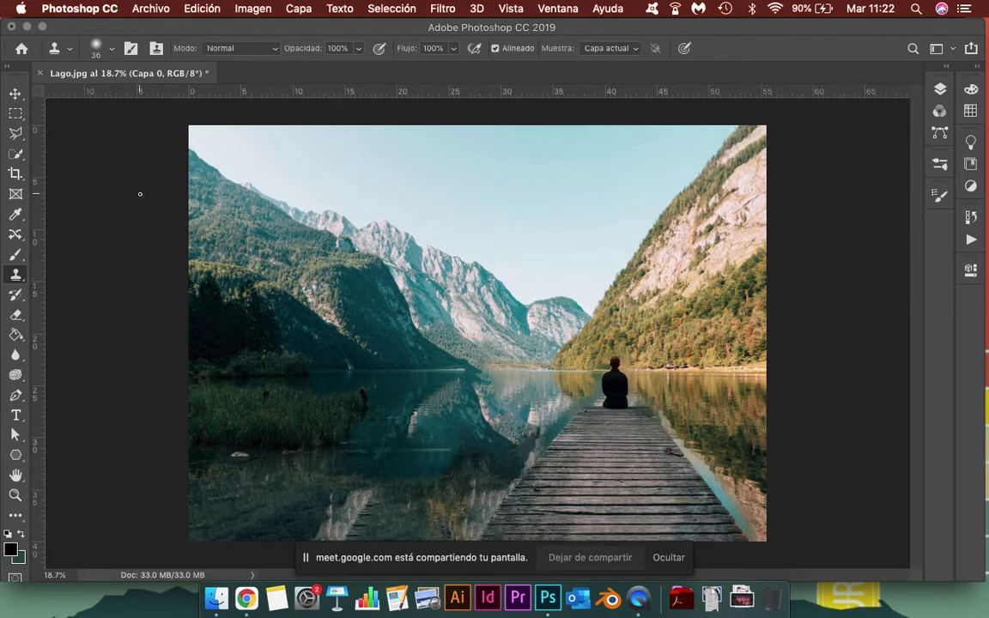
Undo two clone strokes and revert History to the 'Herramienta Movimiento con detección de contenido' state.
{"action": "key", "text": "ctrl+z"}
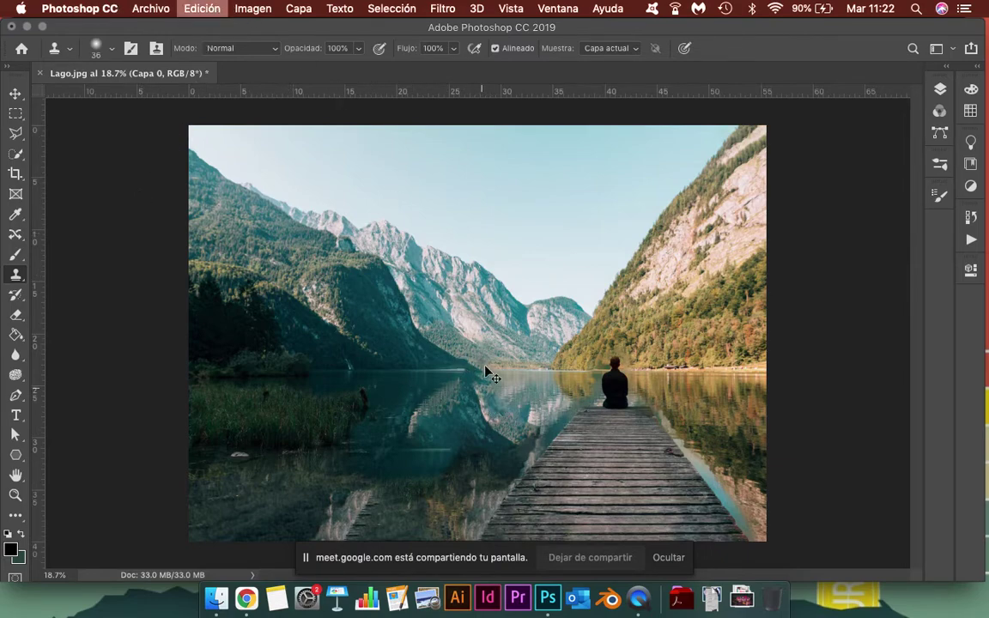
{"action": "key", "text": "ctrl+z"}
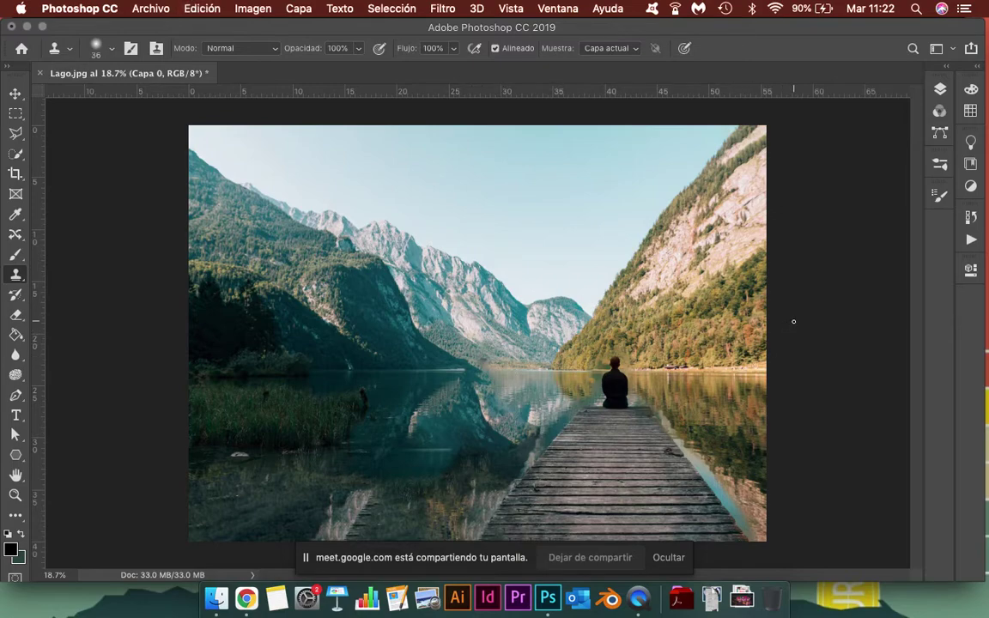
{"action": "left_click", "coordinate": [939, 88]}
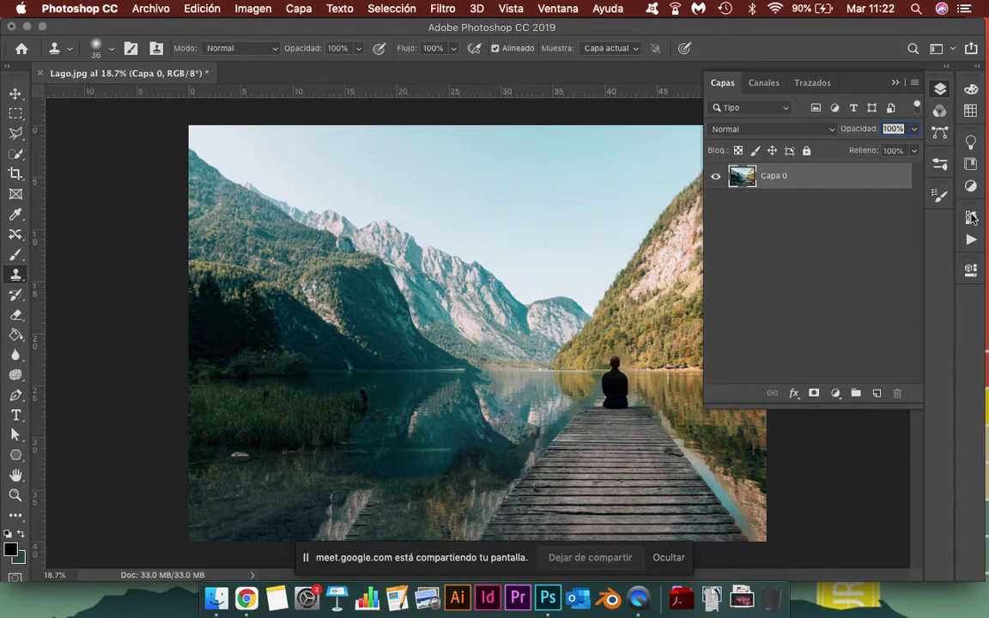
{"action": "left_click", "coordinate": [971, 217]}
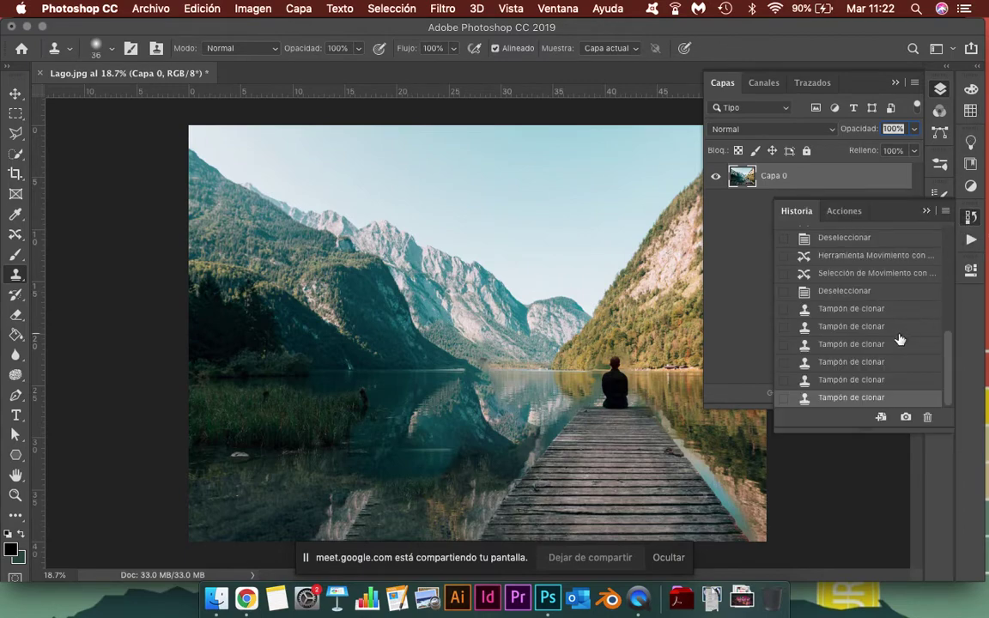
{"action": "left_click", "coordinate": [849, 256]}
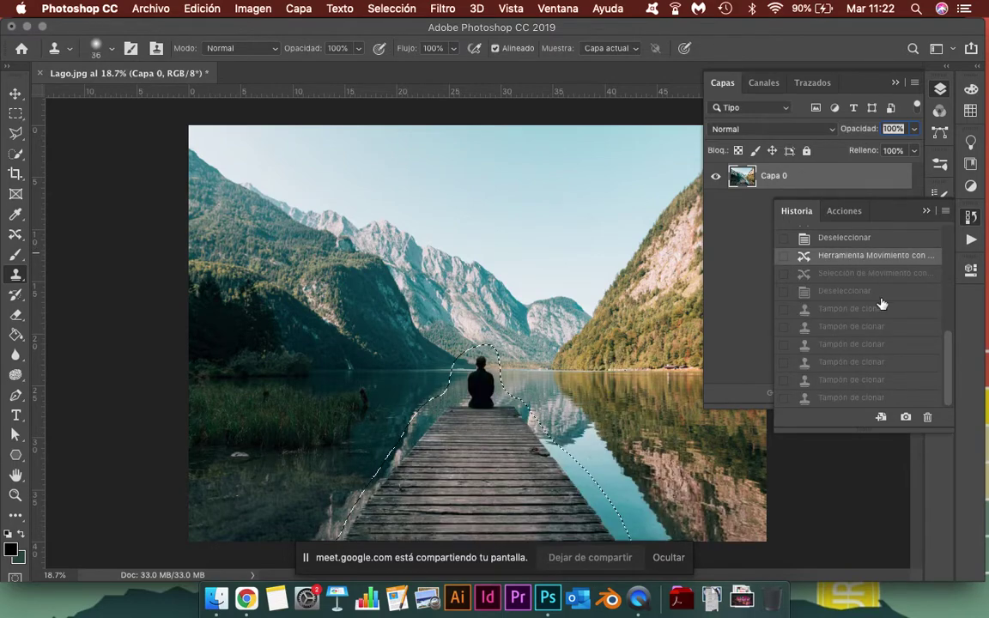
{"action": "left_click", "coordinate": [928, 210]}
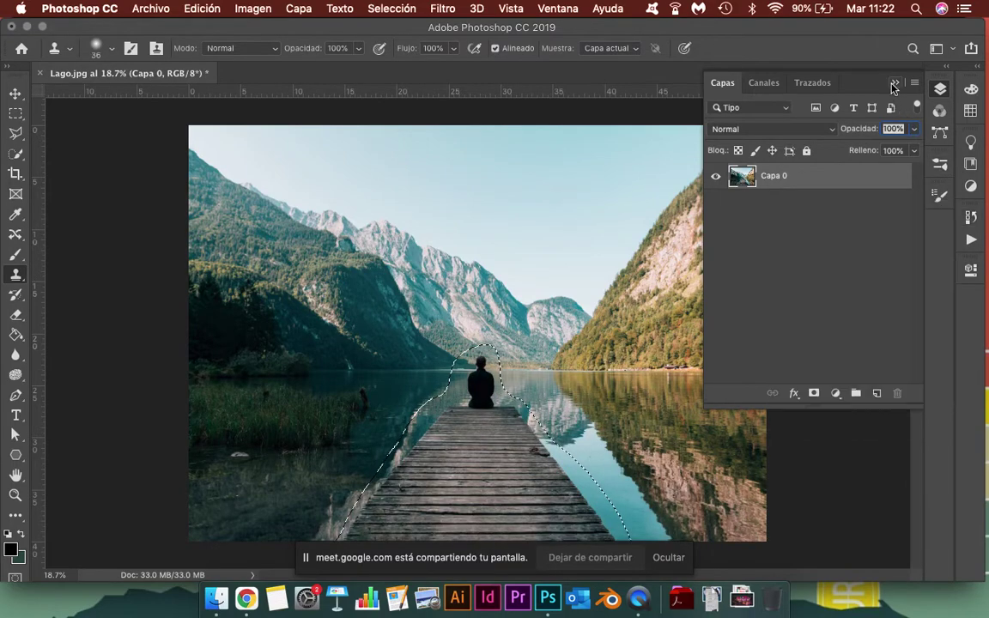
{"action": "left_click", "coordinate": [203, 7]}
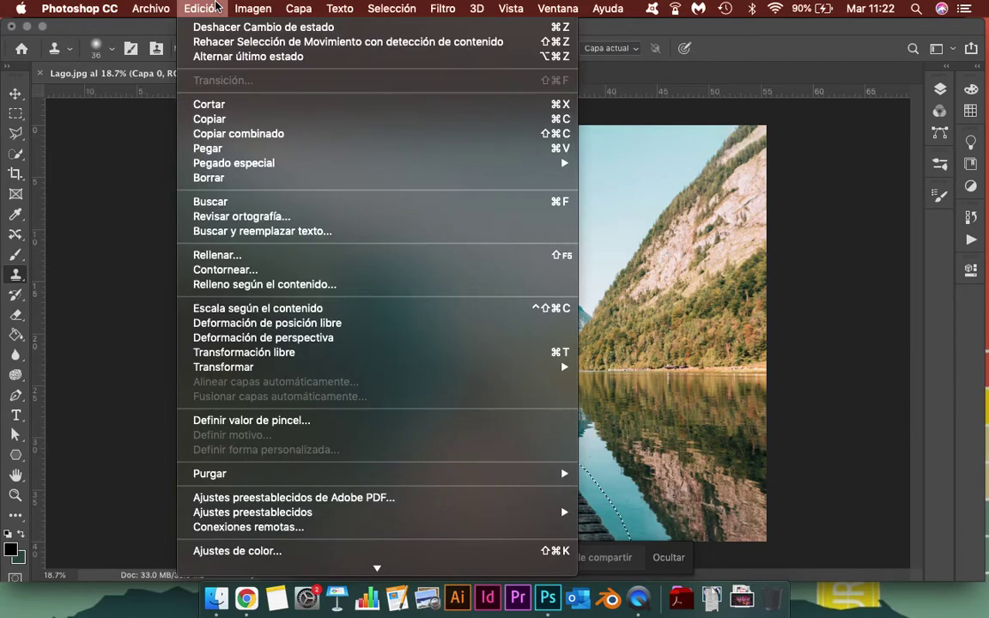
Start Edición > Relleno según el contenido on the selection, leaving Indica and Adaptación de color at defaults.
{"action": "left_click", "coordinate": [215, 8]}
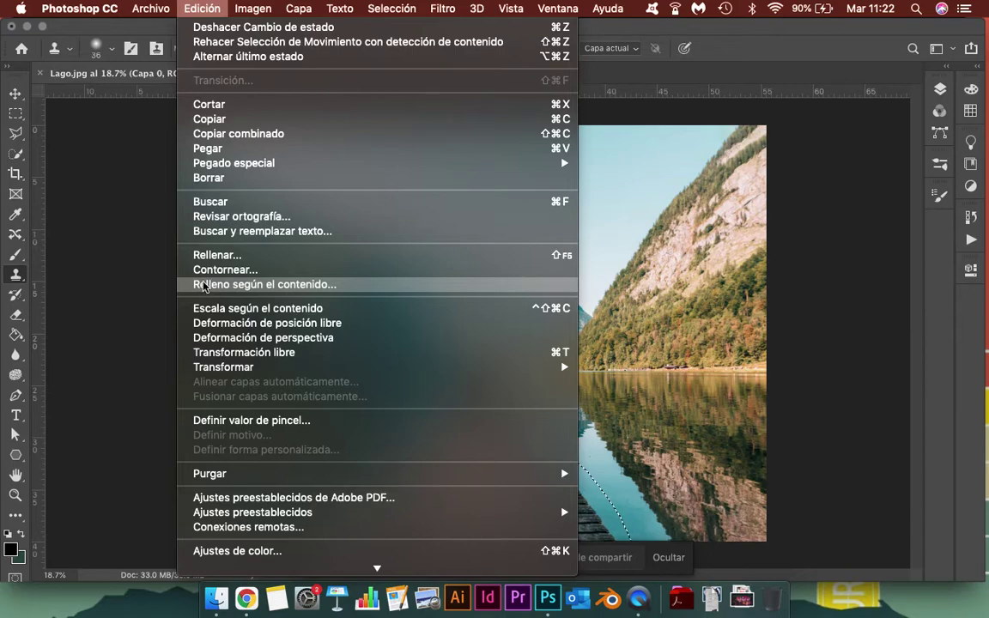
{"action": "left_click", "coordinate": [206, 286]}
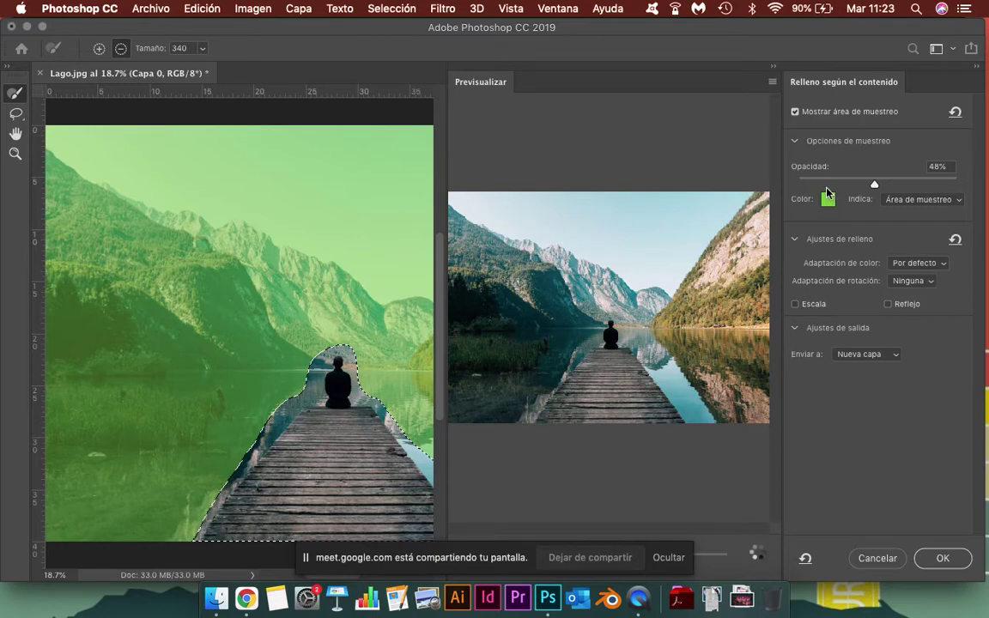
{"action": "left_click", "coordinate": [902, 201]}
{"action": "left_click", "coordinate": [917, 194]}
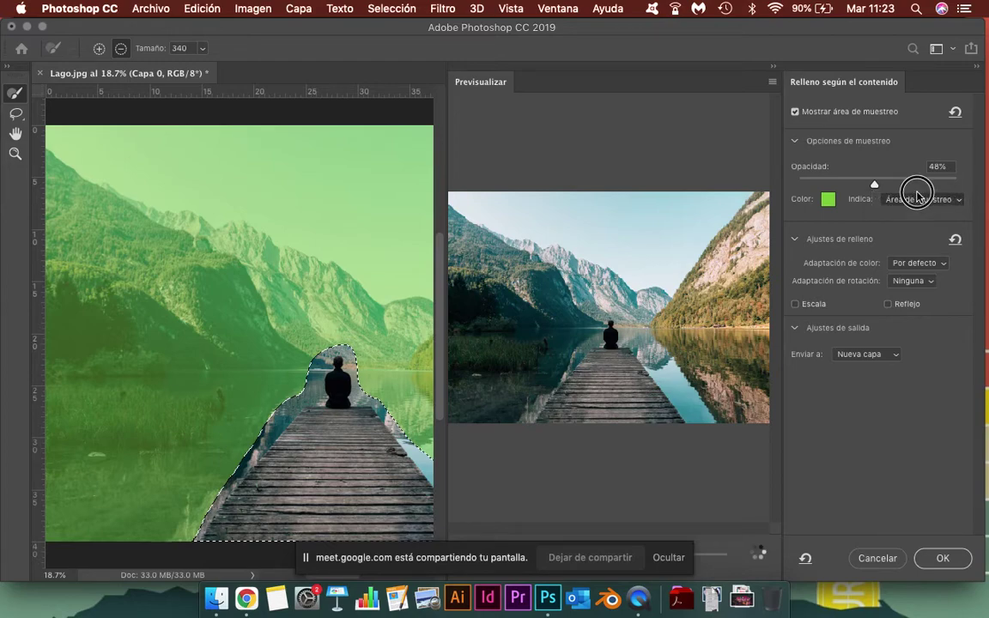
{"action": "left_click", "coordinate": [846, 223]}
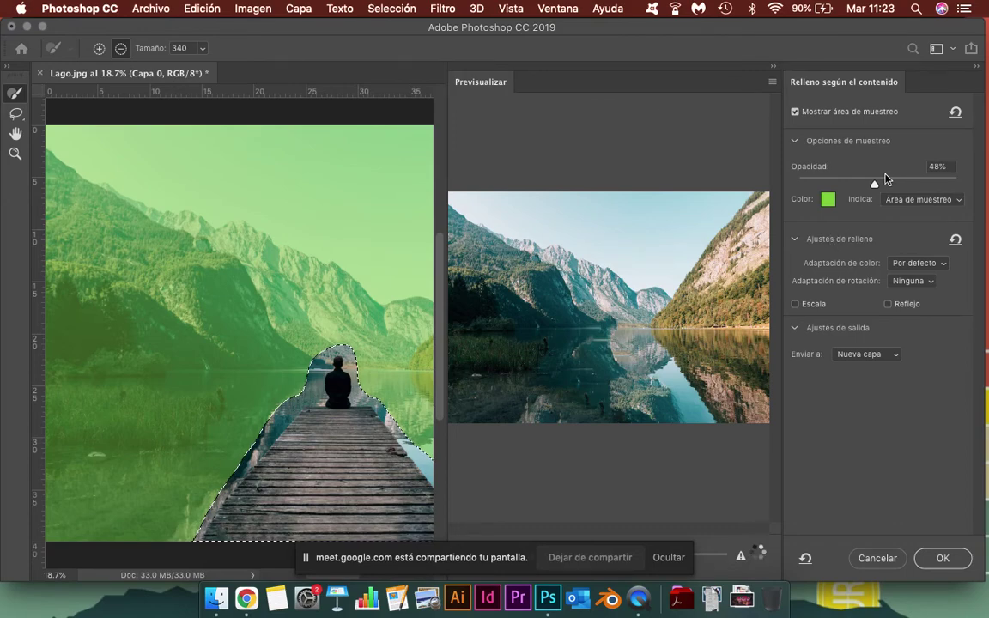
{"action": "left_click", "coordinate": [924, 266]}
{"action": "left_click", "coordinate": [901, 272]}
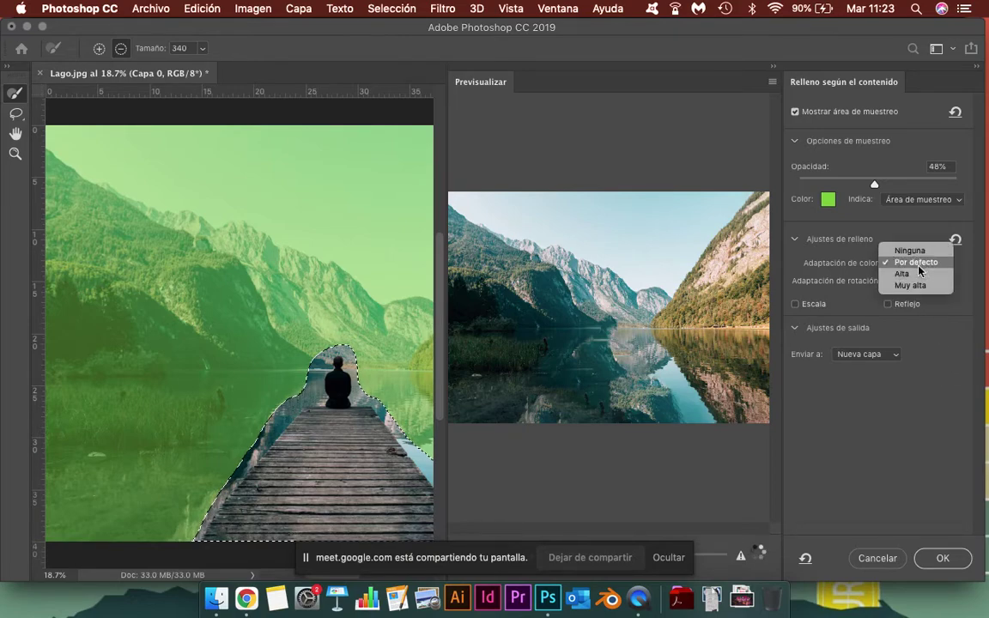
{"action": "left_click", "coordinate": [958, 291]}
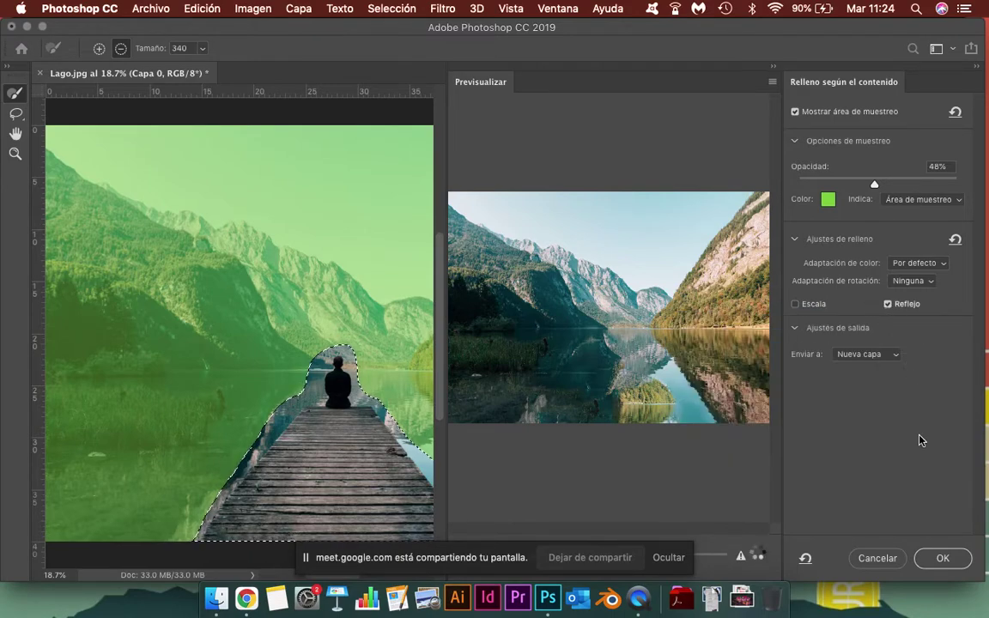
Set the fill's Enviar a output to Nueva capa and turn off Reflejo.
{"action": "left_click", "coordinate": [857, 356]}
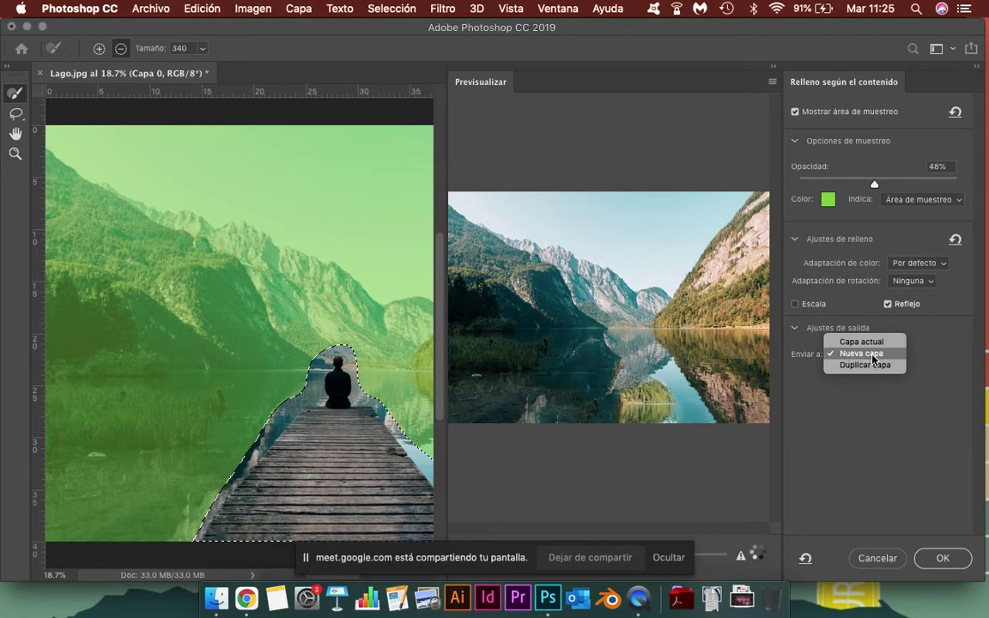
{"action": "left_click", "coordinate": [873, 354]}
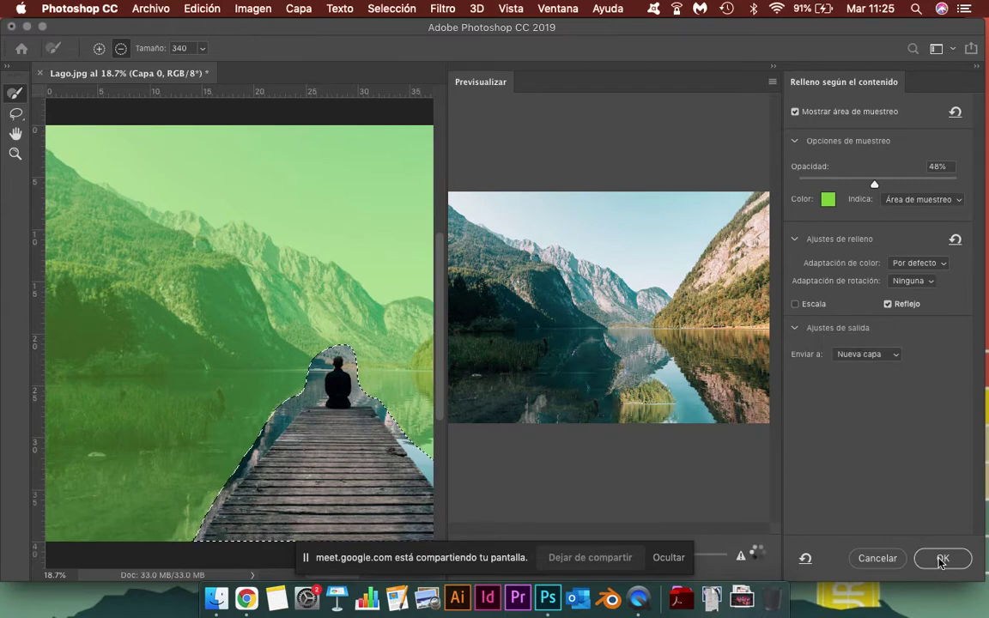
{"action": "left_click", "coordinate": [888, 304]}
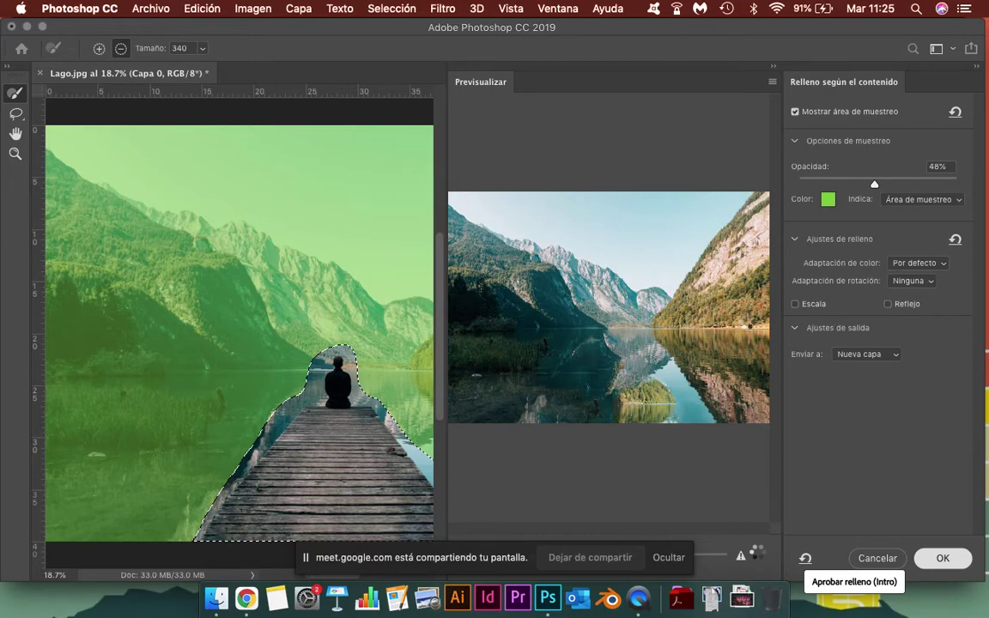
Apply the fill onto new layer Capa 0 copia and toggle its visibility to compare before and after.
{"action": "key", "text": "Return"}
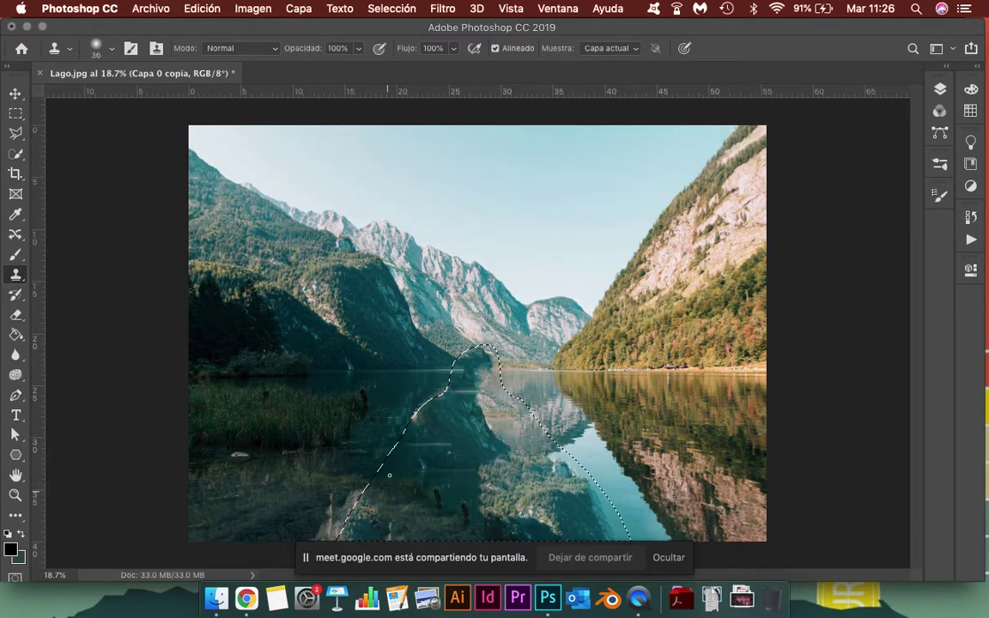
{"action": "left_click", "coordinate": [941, 88]}
{"action": "left_click", "coordinate": [715, 175]}
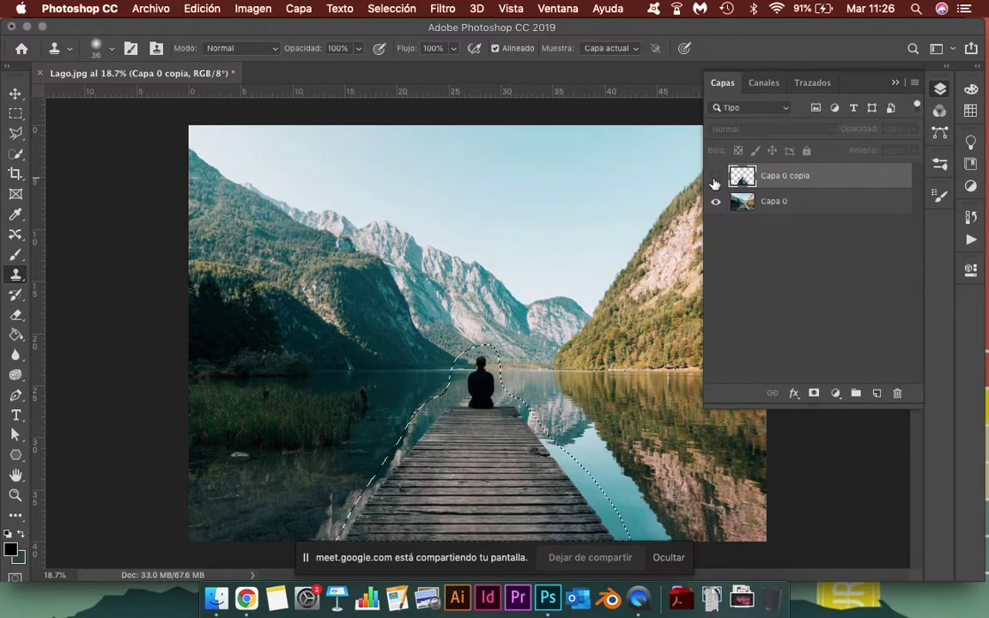
{"action": "left_click", "coordinate": [716, 176]}
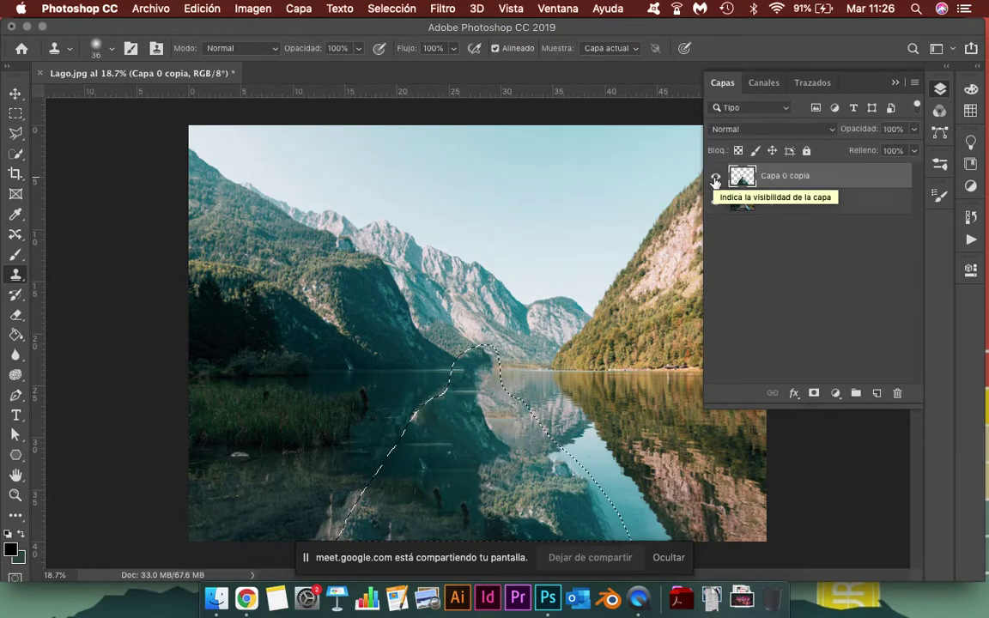
{"action": "left_click", "coordinate": [713, 178]}
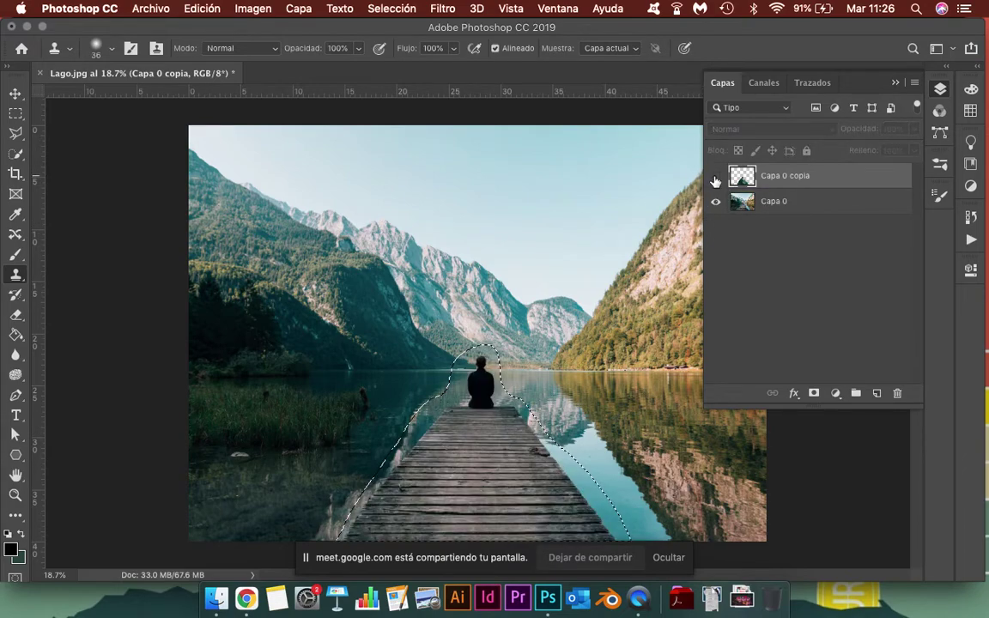
{"action": "left_click", "coordinate": [716, 178]}
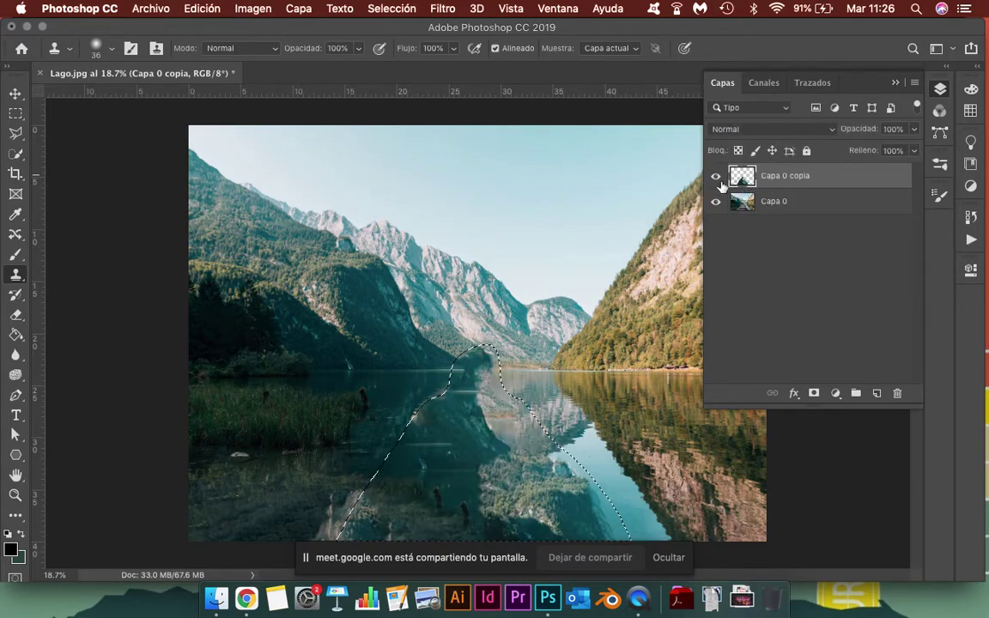
{"action": "left_click", "coordinate": [895, 82]}
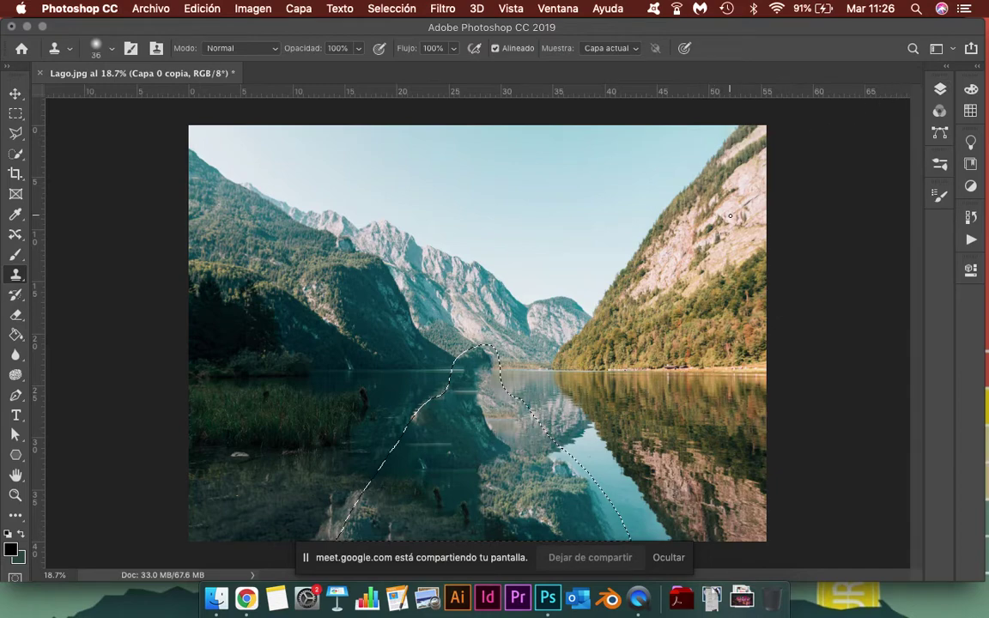
{"action": "left_click", "coordinate": [253, 8]}
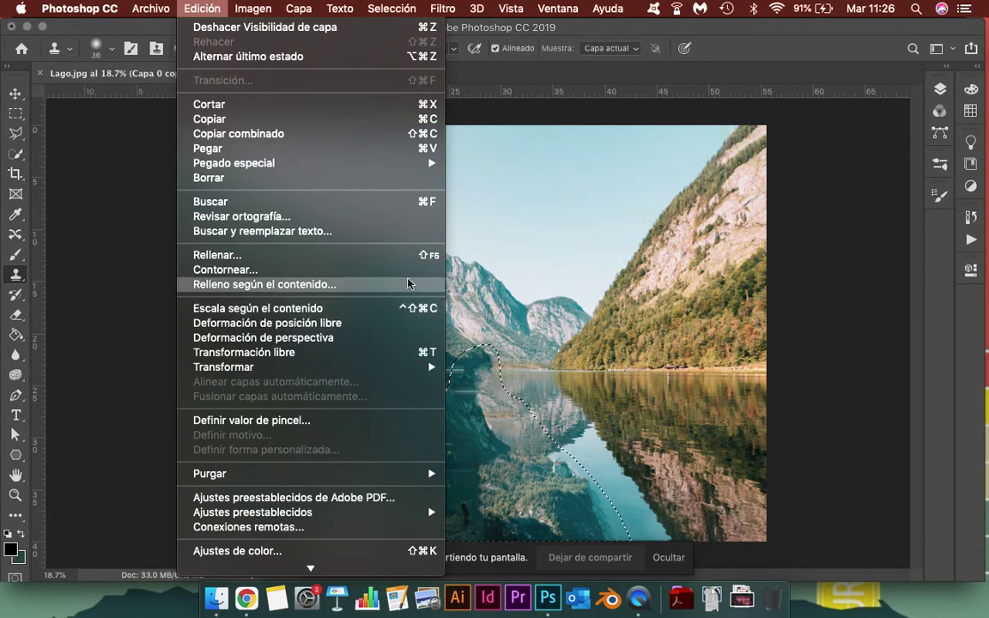
{"action": "left_click", "coordinate": [550, 314]}
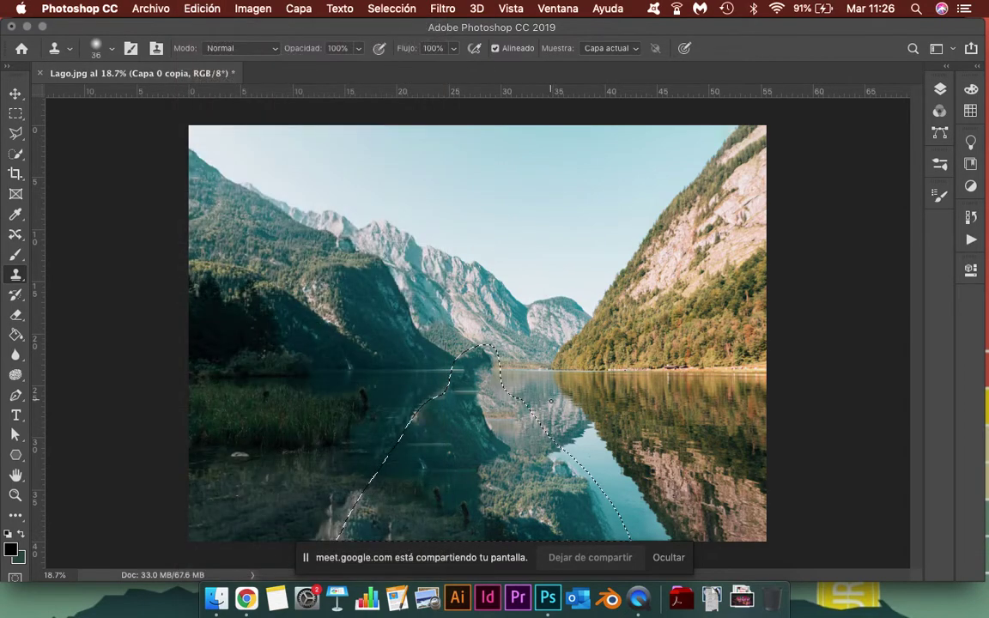
{"action": "left_click", "coordinate": [939, 89]}
{"action": "left_click", "coordinate": [717, 176]}
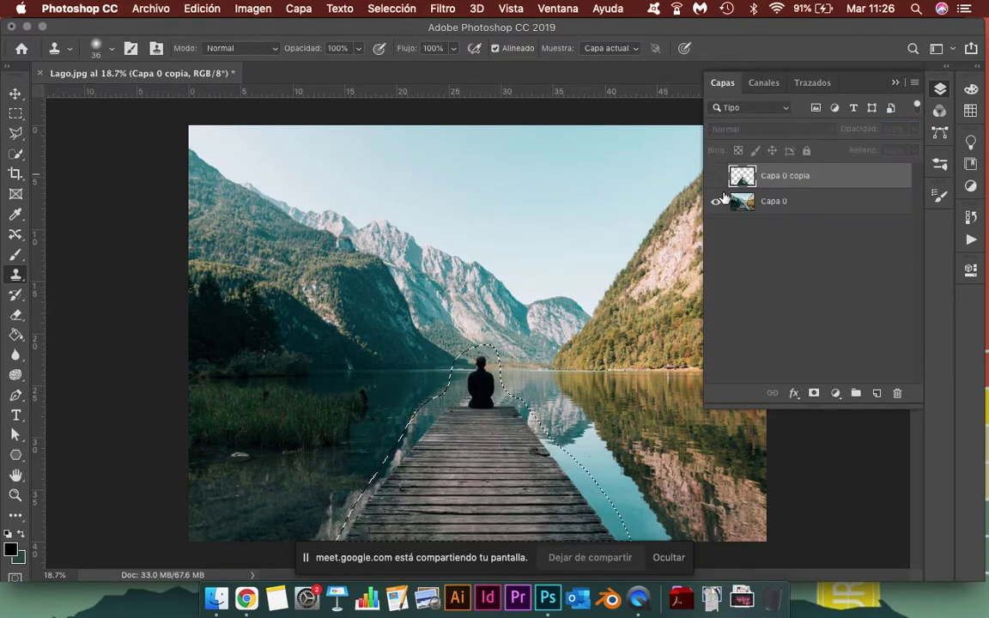
{"action": "left_click", "coordinate": [778, 202]}
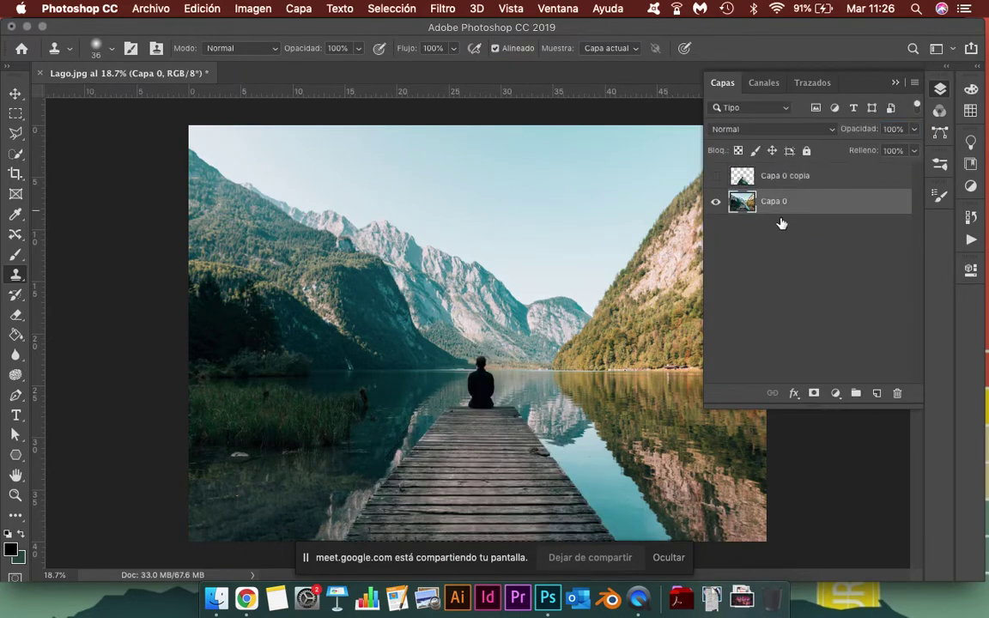
{"action": "left_click", "coordinate": [202, 9]}
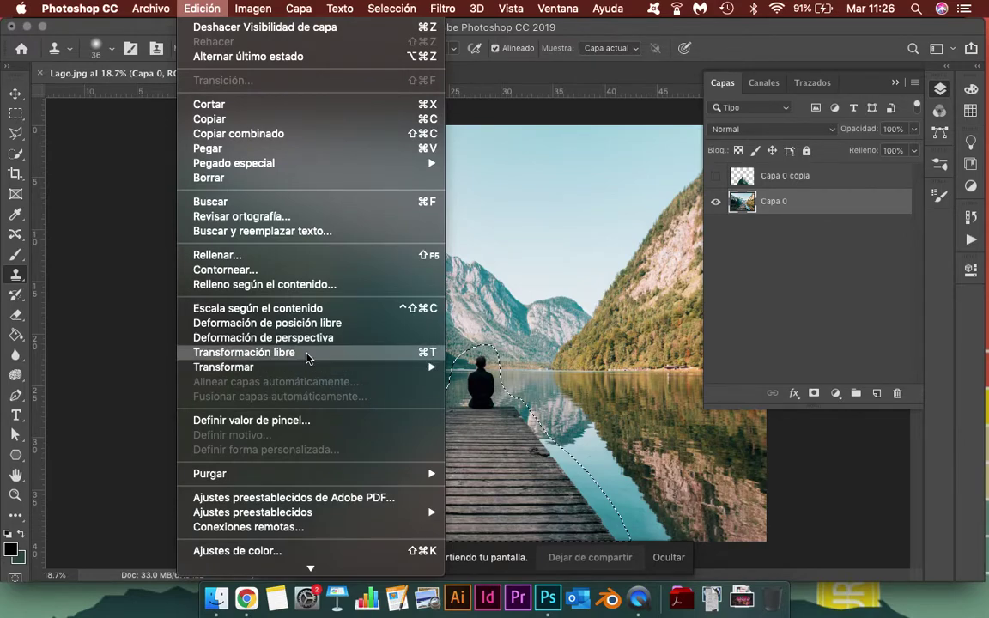
{"action": "left_click", "coordinate": [285, 309]}
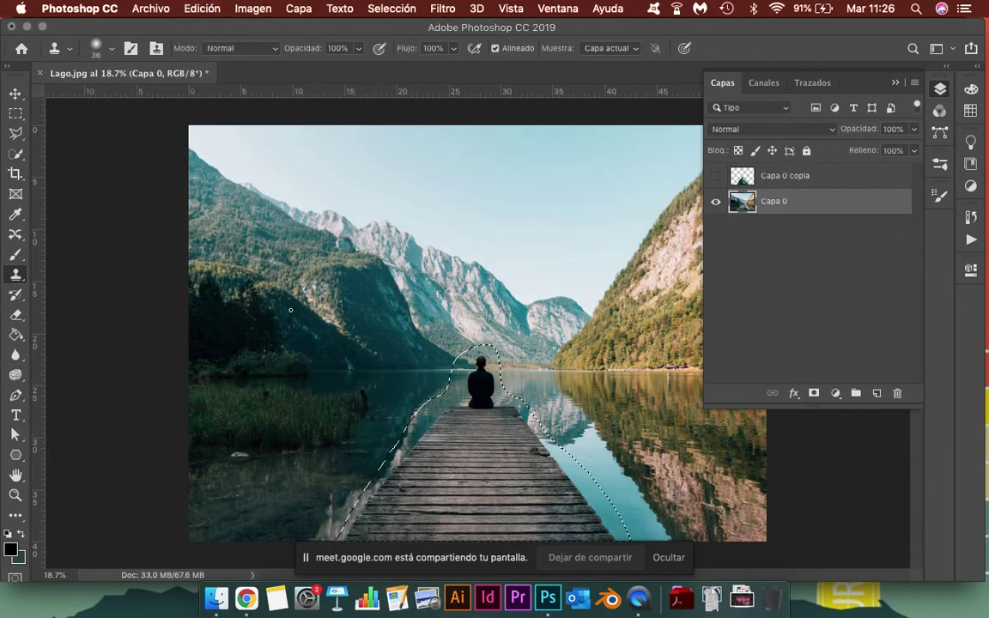
{"action": "mouse_move", "coordinate": [635, 349]}
{"action": "left_mouse_down"}
{"action": "mouse_move", "coordinate": [584, 401]}
{"action": "mouse_move", "coordinate": [627, 369]}
{"action": "left_mouse_up"}
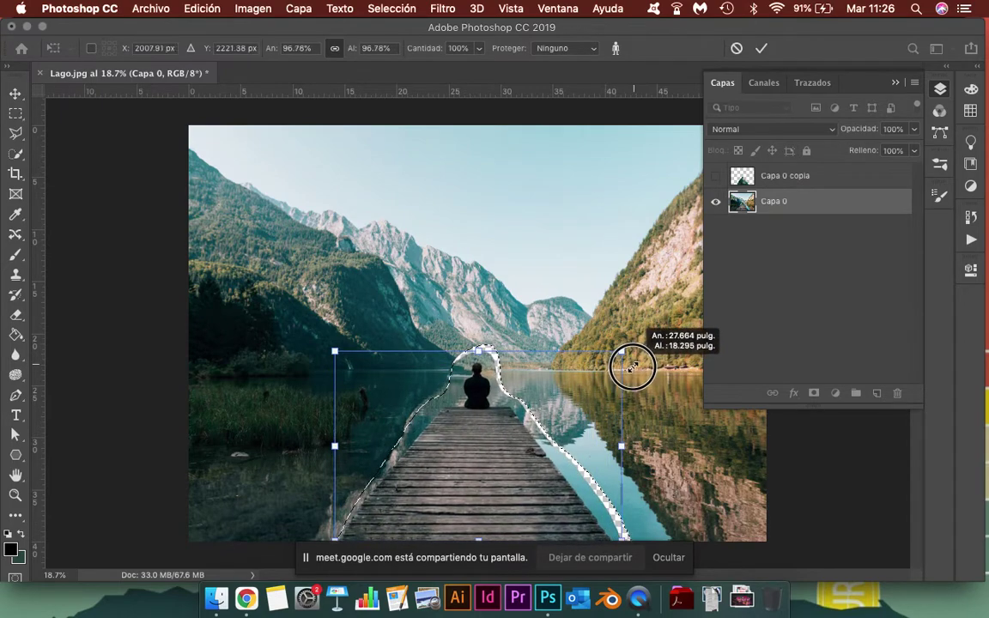
{"action": "mouse_move", "coordinate": [627, 369]}
{"action": "left_mouse_down"}
{"action": "mouse_move", "coordinate": [561, 441]}
{"action": "mouse_move", "coordinate": [633, 403]}
{"action": "mouse_move", "coordinate": [731, 376]}
{"action": "mouse_move", "coordinate": [660, 429]}
{"action": "mouse_move", "coordinate": [667, 425]}
{"action": "left_mouse_up"}
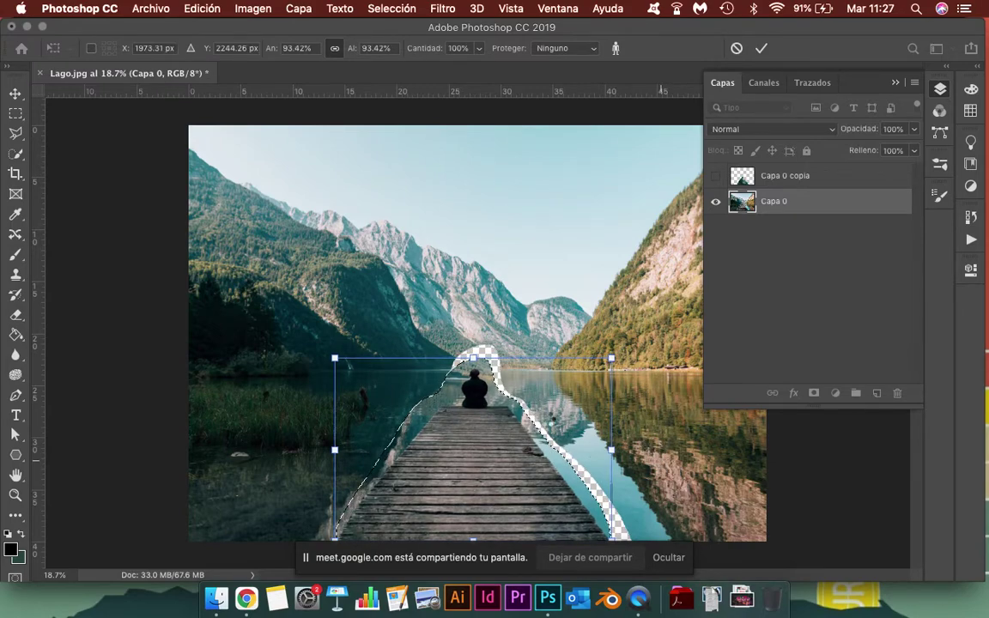
{"action": "key", "text": "Return"}
{"action": "key", "text": "s"}
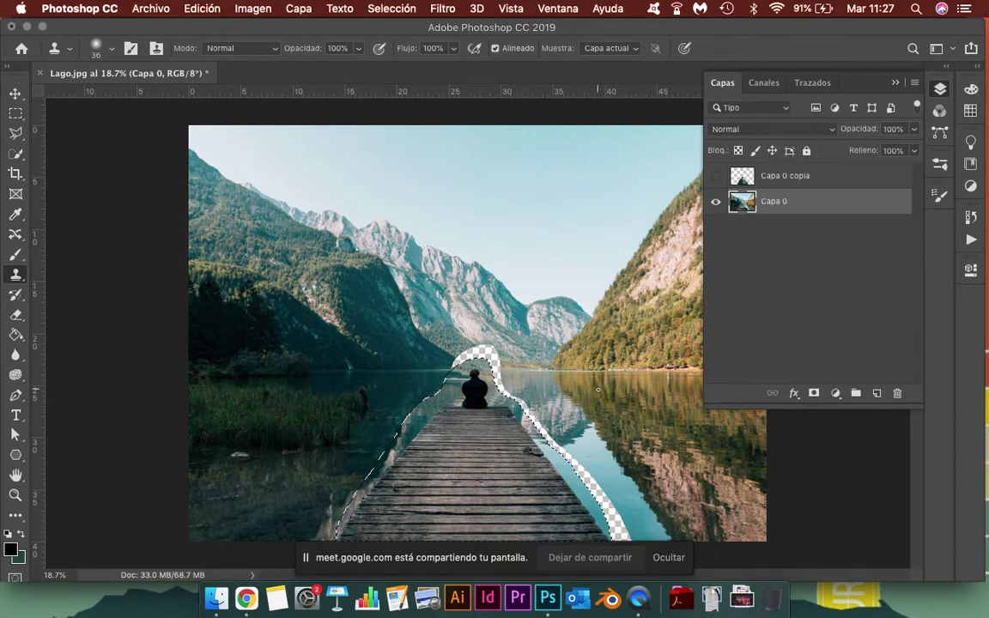
{"action": "key", "text": "super+z"}
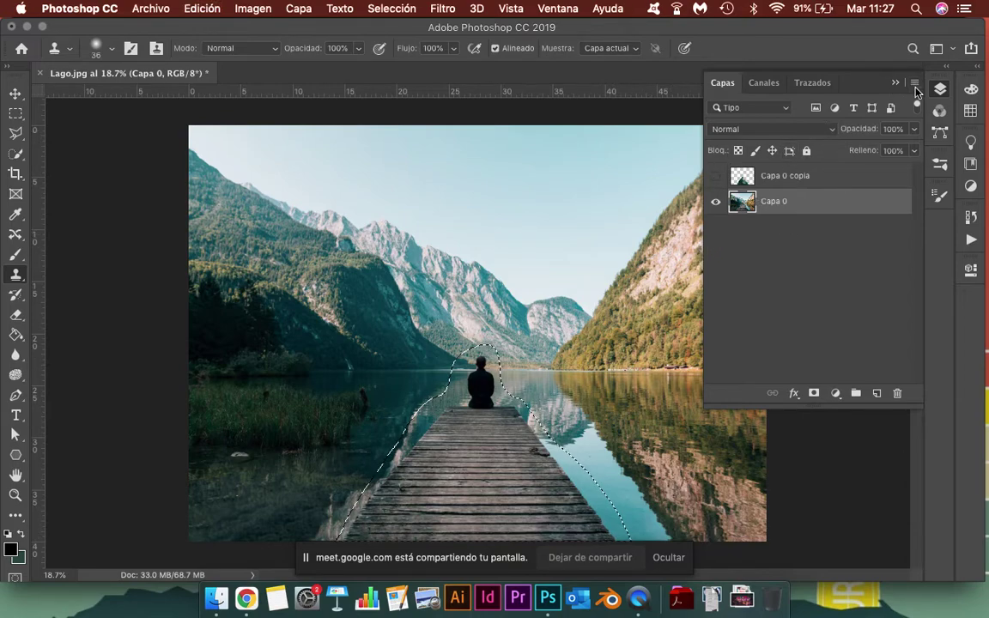
Drag Ciudad.jpg from the desktop into Photoshop and accept the Missing Profile dialog with OK.
{"action": "key", "text": "F11"}
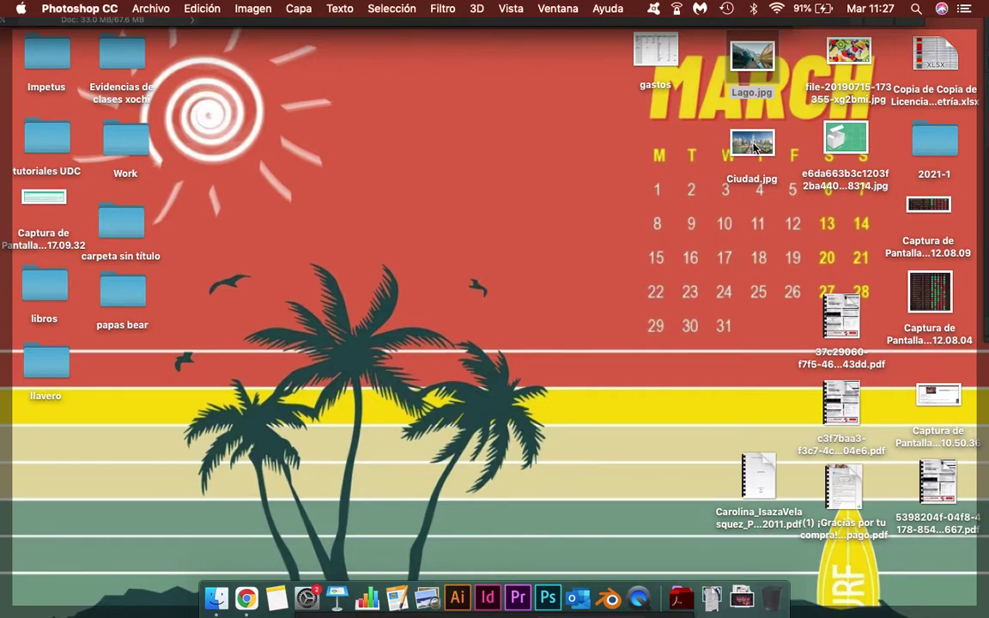
{"action": "mouse_move", "coordinate": [756, 147]}
{"action": "left_mouse_down"}
{"action": "mouse_move", "coordinate": [542, 539]}
{"action": "mouse_move", "coordinate": [547, 599]}
{"action": "left_mouse_up"}
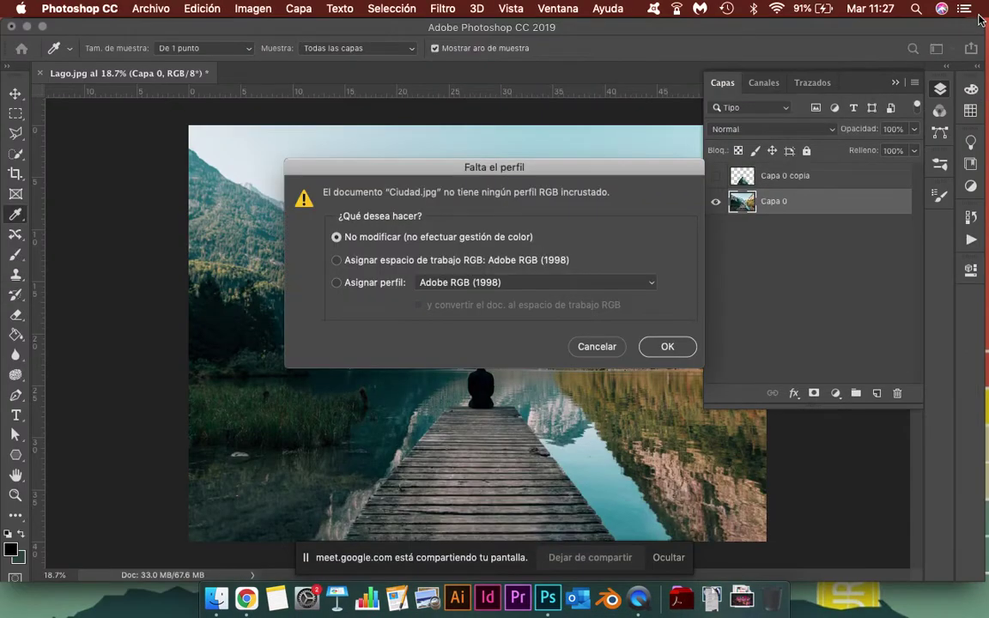
{"action": "left_click", "coordinate": [667, 346]}
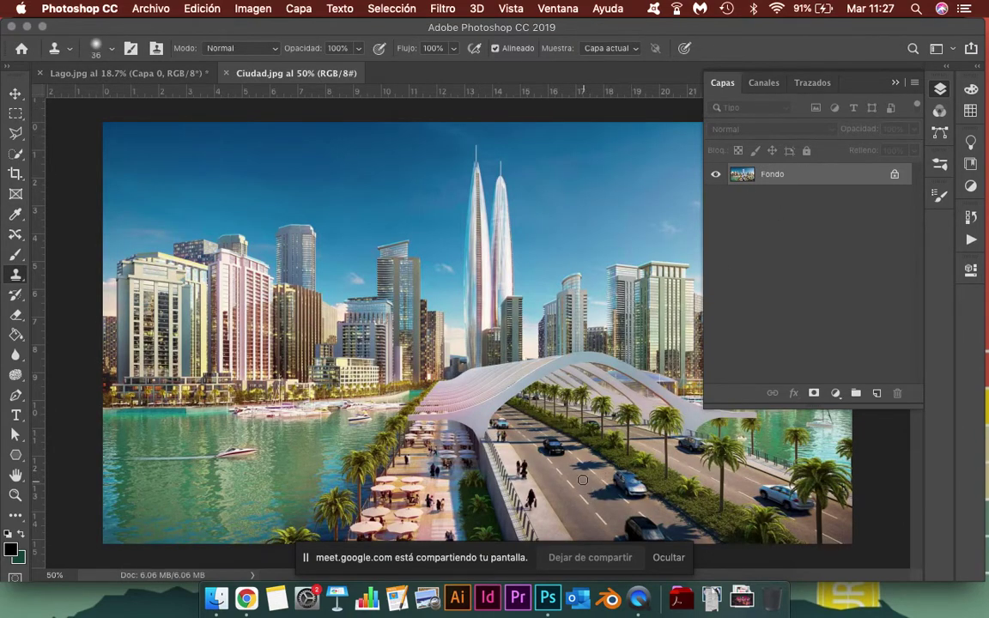
Zoom in on the city photo and select the Content-Aware Move tool.
{"action": "scroll", "coordinate": [570, 453], "scroll_direction": "up", "scroll_amount": 3}
{"action": "scroll", "coordinate": [571, 455], "scroll_direction": "up", "scroll_amount": 3}
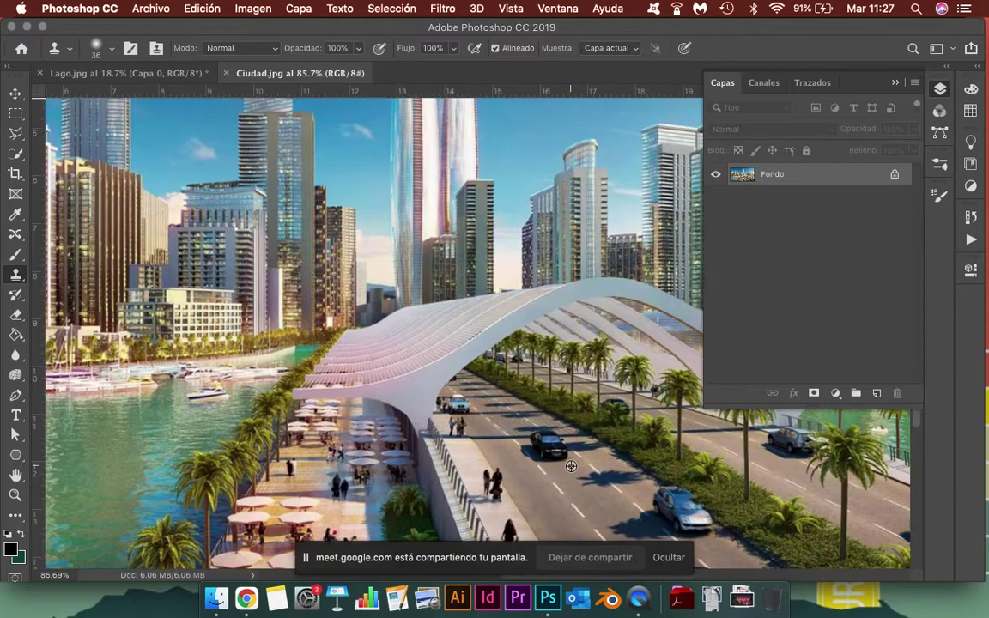
{"action": "scroll", "coordinate": [571, 460], "scroll_direction": "up", "scroll_amount": 3}
{"action": "scroll", "coordinate": [569, 464], "scroll_direction": "up", "scroll_amount": 3}
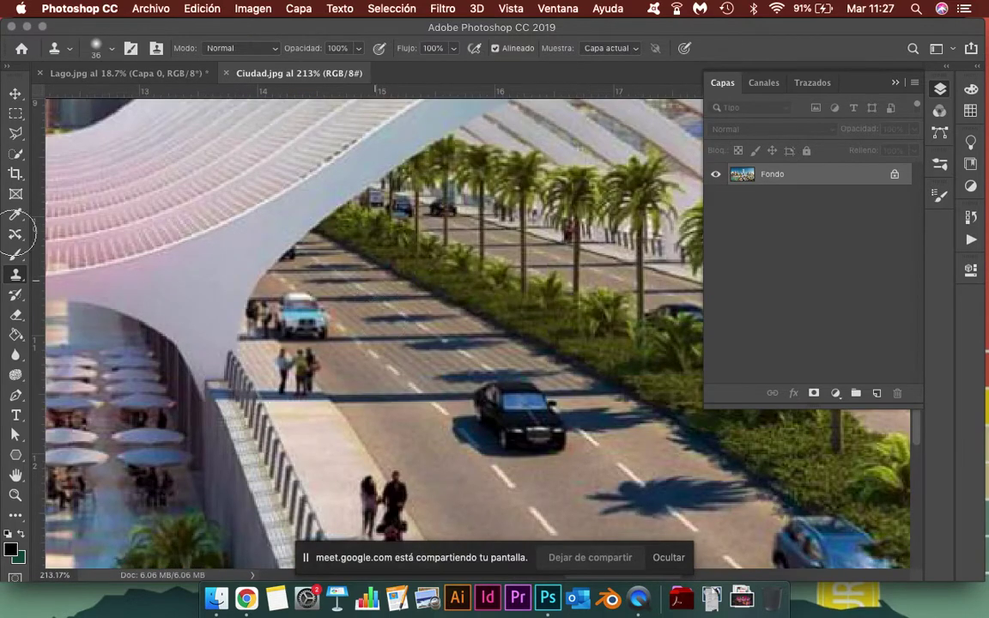
{"action": "left_click", "coordinate": [10, 231]}
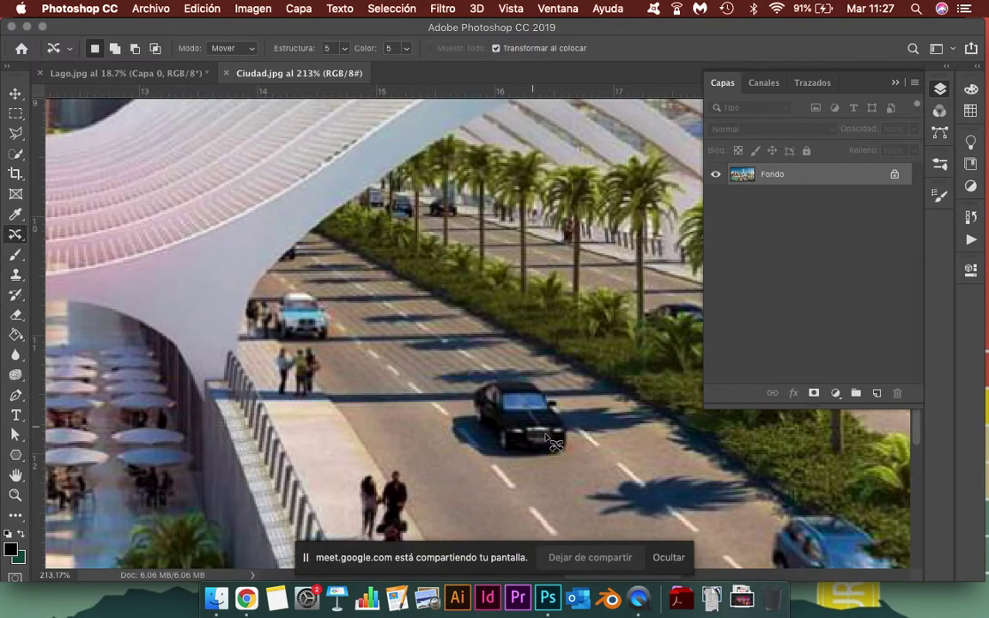
Outline the black car and move it down-right along the road, committing the move.
{"action": "mouse_move", "coordinate": [582, 451]}
{"action": "left_mouse_down"}
{"action": "mouse_move", "coordinate": [450, 427]}
{"action": "mouse_move", "coordinate": [581, 452]}
{"action": "left_mouse_up"}
{"action": "left_click_drag", "start_coordinate": [561, 438], "coordinate": [633, 513]}
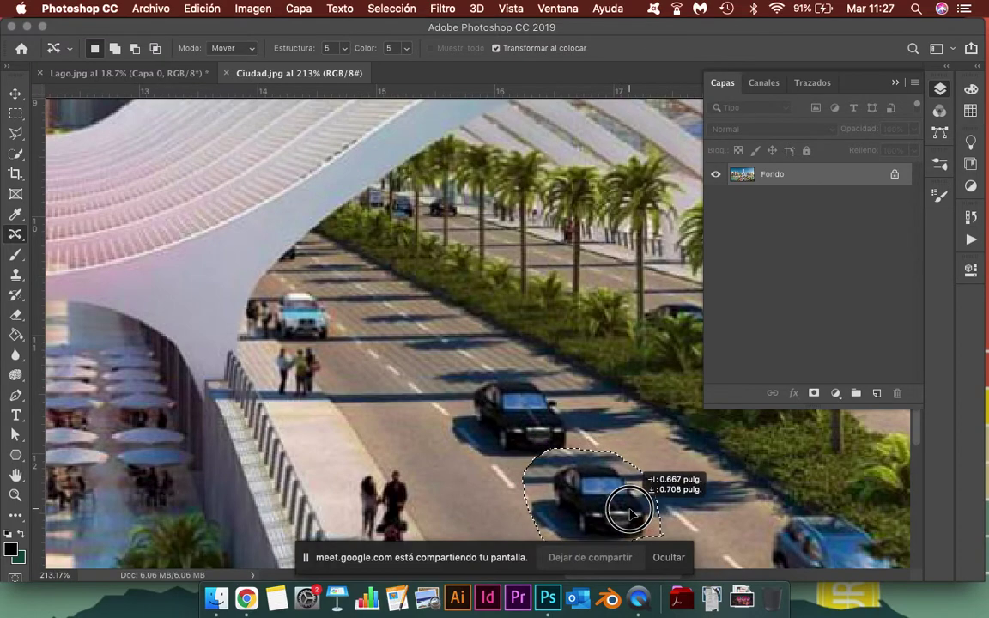
{"action": "left_click_drag", "start_coordinate": [633, 513], "coordinate": [633, 514]}
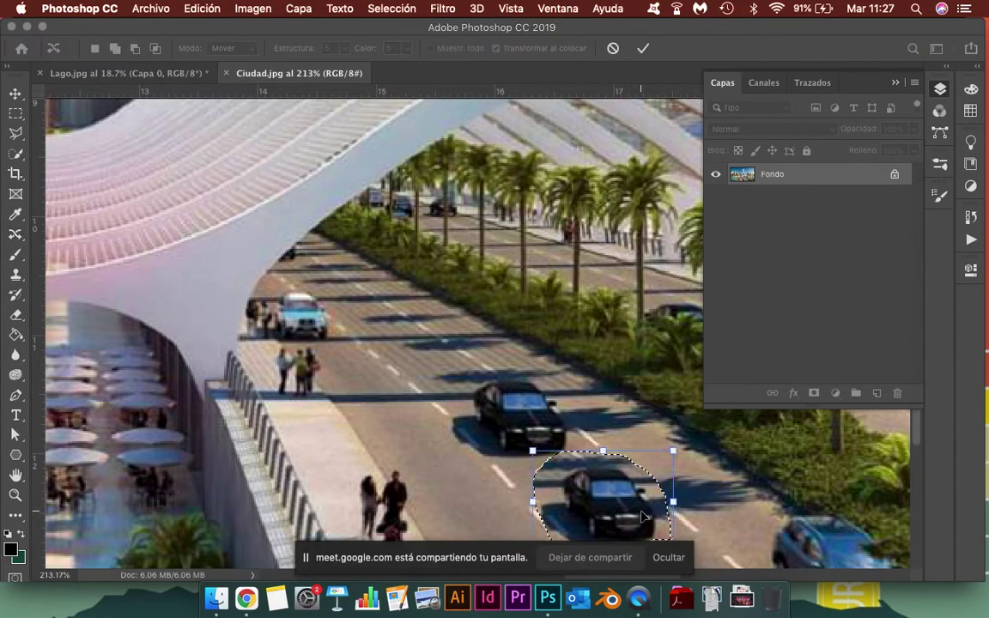
{"action": "key", "text": "Return"}
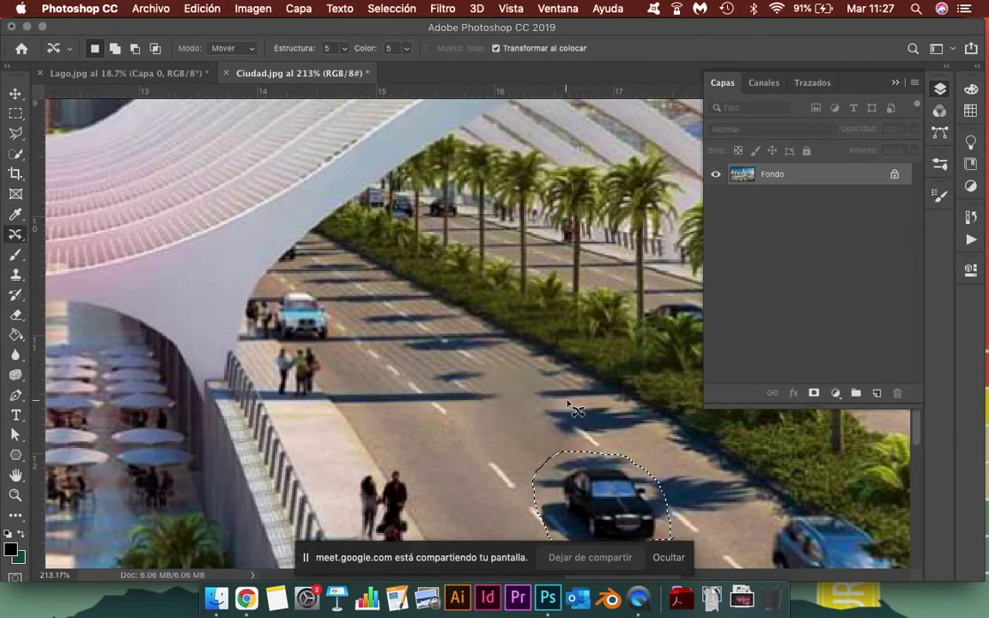
Switch briefly to Lago.jpg and back to Ciudad.jpg, scrolling around the city photo.
{"action": "scroll", "coordinate": [470, 325], "scroll_direction": "down", "scroll_amount": 3}
{"action": "scroll", "coordinate": [471, 324], "scroll_direction": "right", "scroll_amount": 4}
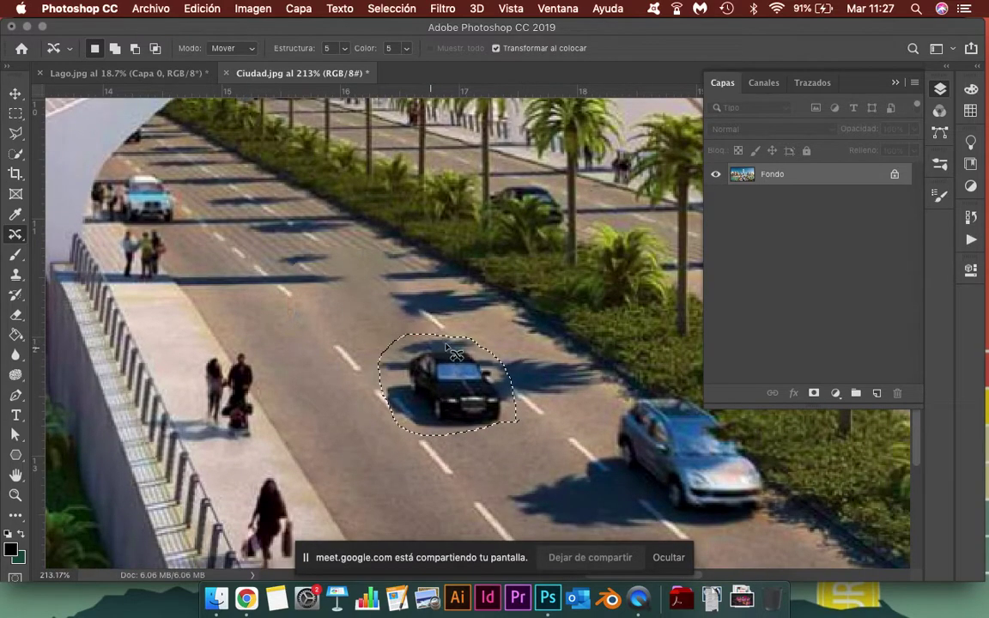
{"action": "left_click", "coordinate": [77, 73]}
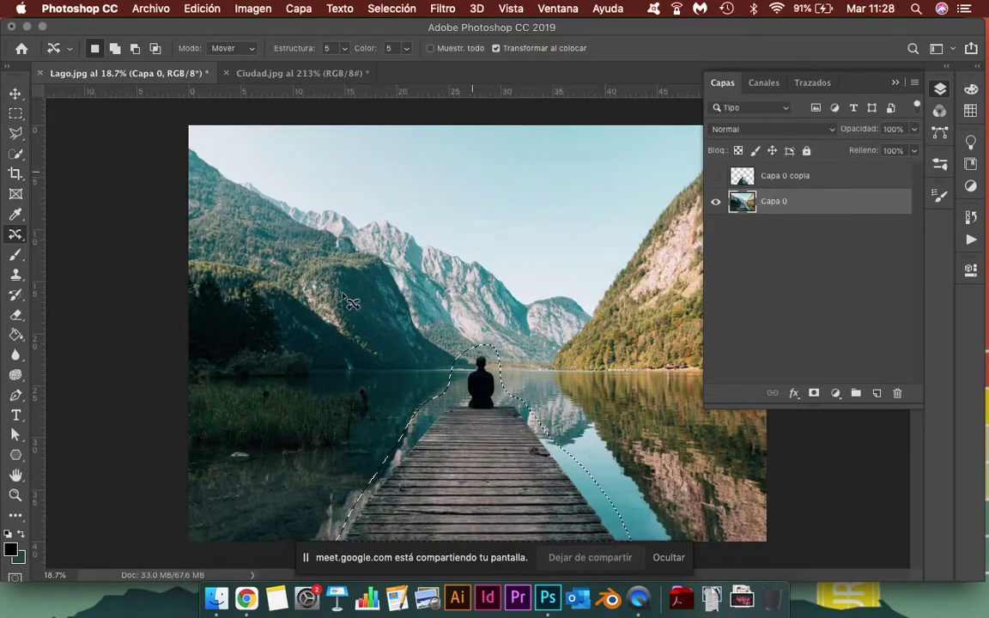
{"action": "left_click", "coordinate": [242, 73]}
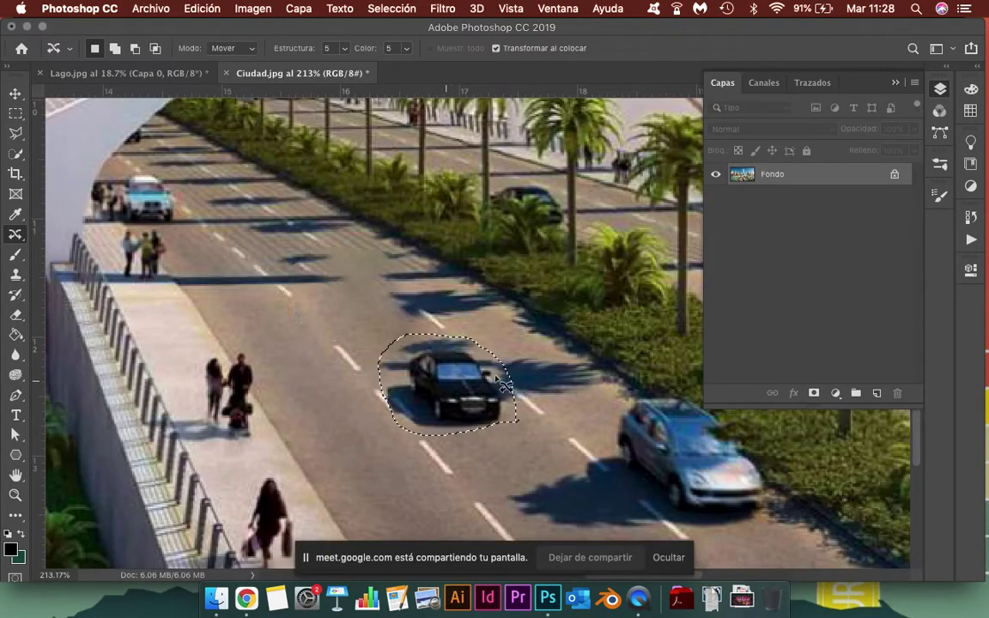
{"action": "scroll", "coordinate": [449, 387], "scroll_direction": "down", "scroll_amount": 2}
{"action": "scroll", "coordinate": [448, 386], "scroll_direction": "down", "scroll_amount": 2}
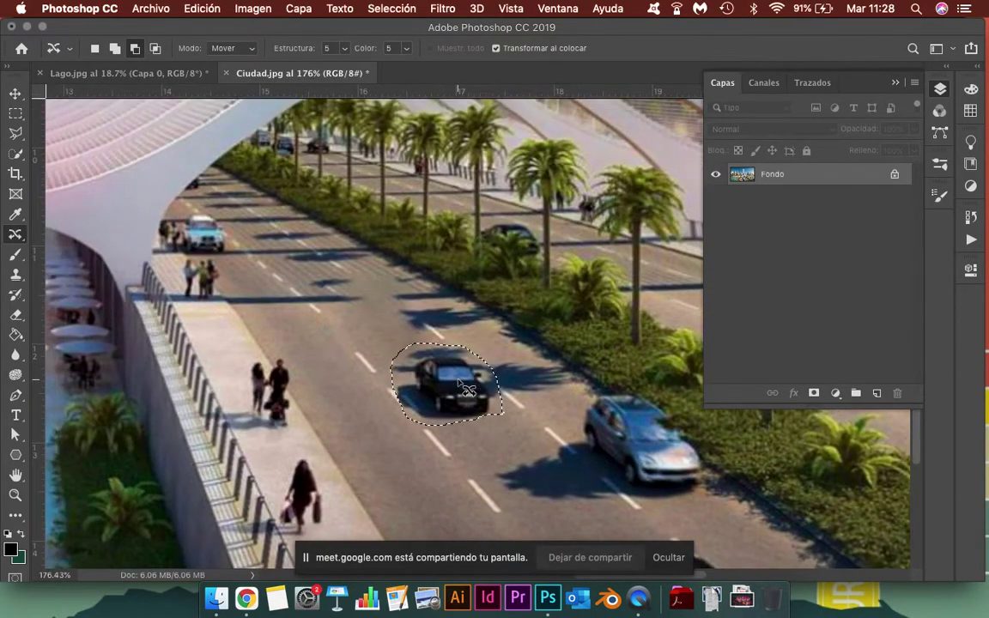
{"action": "scroll", "coordinate": [450, 383], "scroll_direction": "down", "scroll_amount": 2}
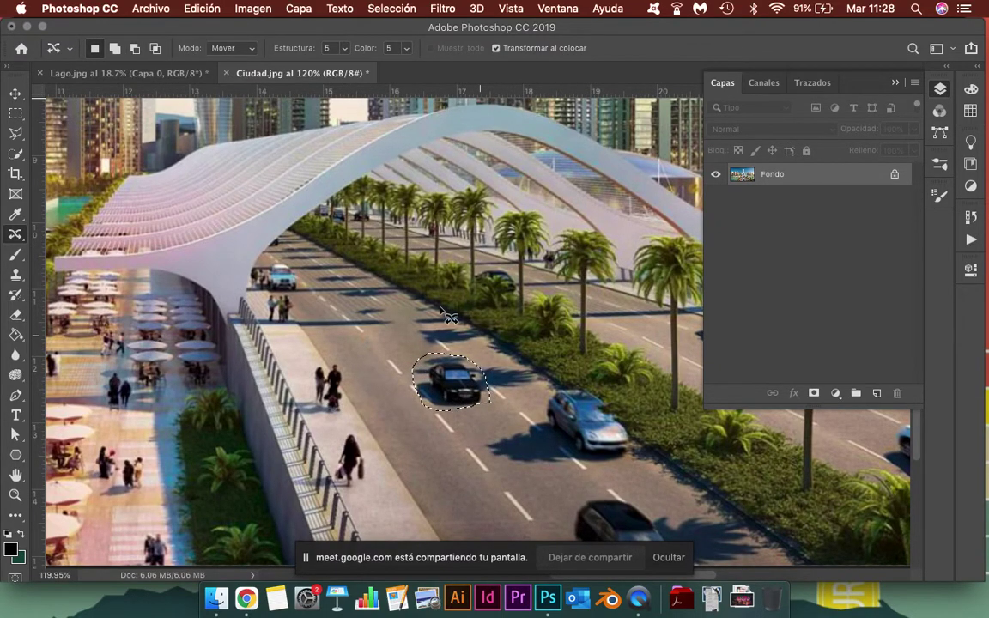
{"action": "scroll", "coordinate": [297, 352], "scroll_direction": "up", "scroll_amount": 3}
{"action": "scroll", "coordinate": [314, 377], "scroll_direction": "up", "scroll_amount": 3}
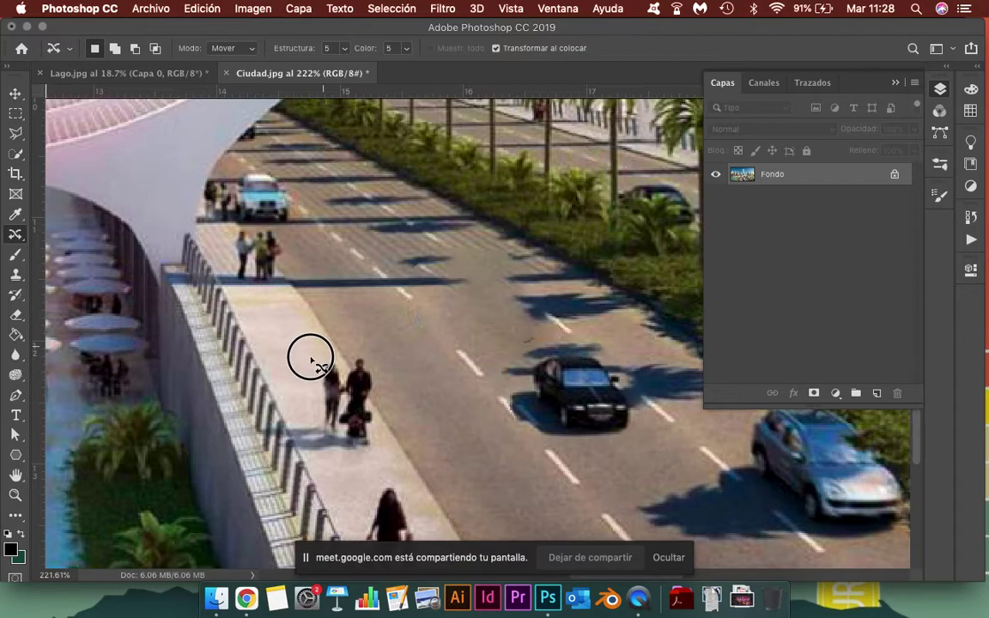
Move the group of pedestrians on the walkway slightly up and right, redoing the first attempt.
{"action": "mouse_move", "coordinate": [311, 361]}
{"action": "left_mouse_down"}
{"action": "mouse_move", "coordinate": [326, 348]}
{"action": "mouse_move", "coordinate": [301, 309]}
{"action": "left_mouse_up"}
{"action": "key", "text": "Return"}
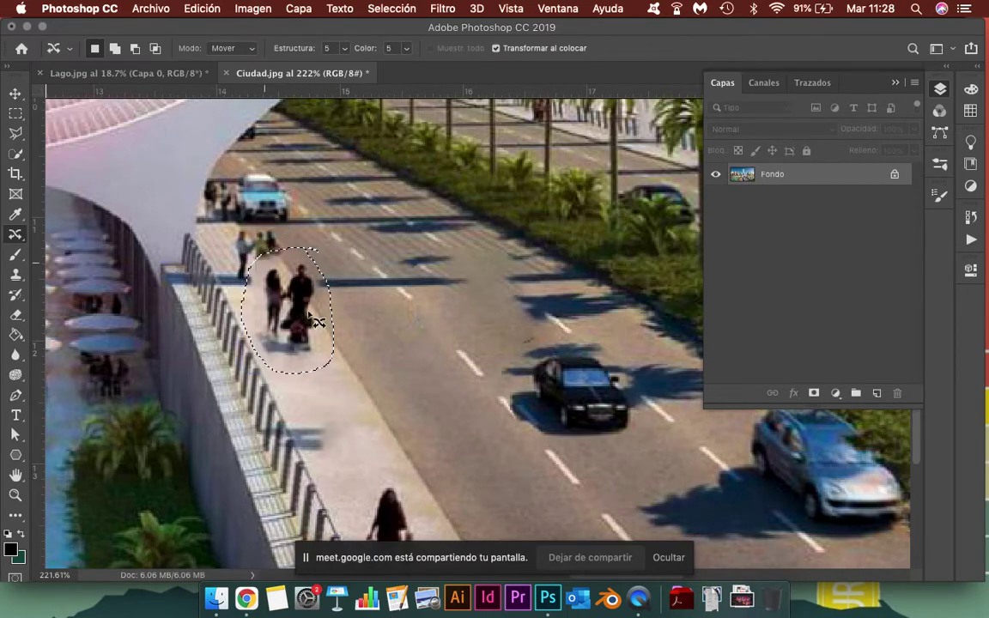
{"action": "key", "text": "super+z"}
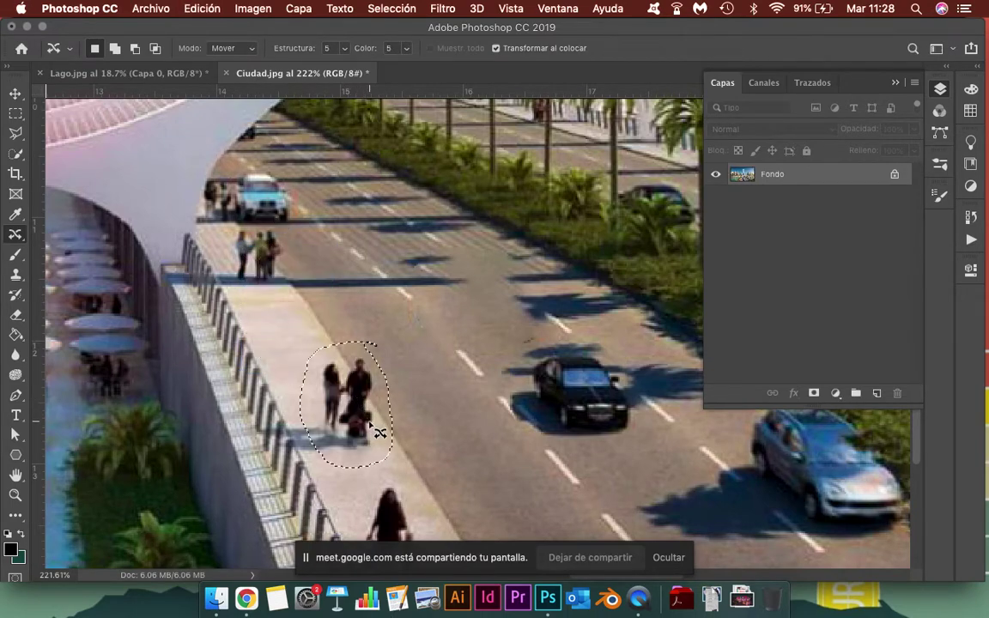
{"action": "mouse_move", "coordinate": [344, 382]}
{"action": "left_mouse_down"}
{"action": "mouse_move", "coordinate": [371, 427]}
{"action": "mouse_move", "coordinate": [378, 419]}
{"action": "left_mouse_up"}
{"action": "key", "text": "Return"}
Zoom out and scroll around to view more of the street.
{"action": "key", "text": "super+d"}
{"action": "scroll", "coordinate": [378, 412], "scroll_direction": "down", "scroll_amount": 3}
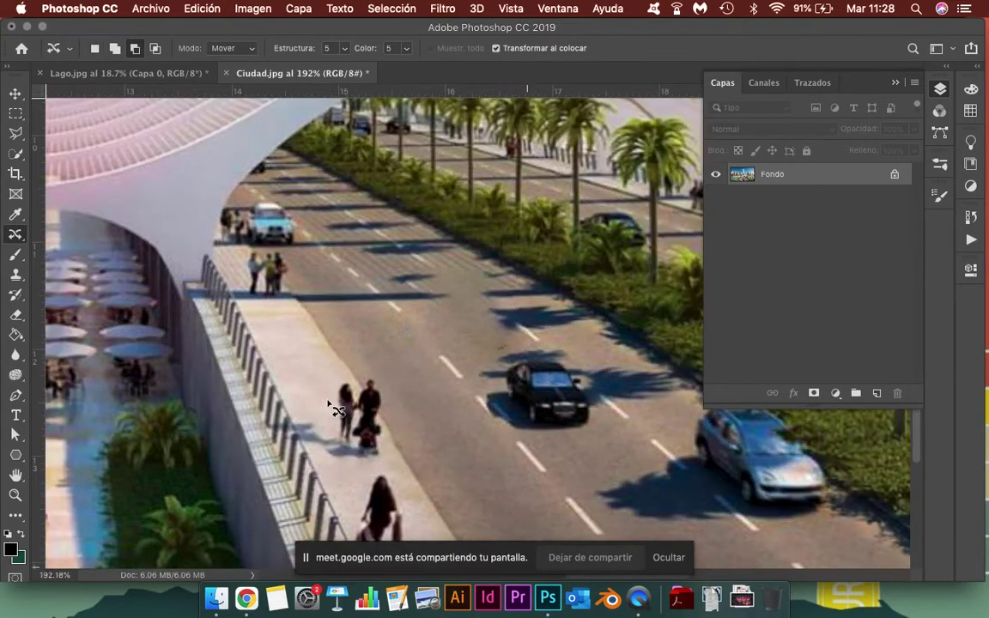
{"action": "scroll", "coordinate": [356, 425], "scroll_direction": "down", "scroll_amount": 2}
{"action": "scroll", "coordinate": [352, 427], "scroll_direction": "down", "scroll_amount": 2}
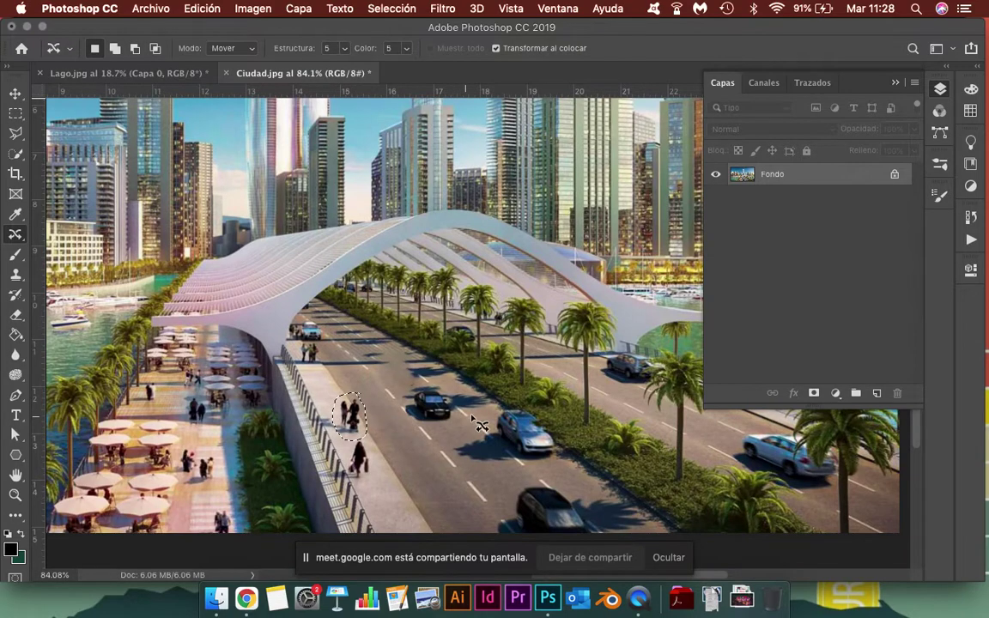
{"action": "scroll", "coordinate": [552, 358], "scroll_direction": "down", "scroll_amount": 2}
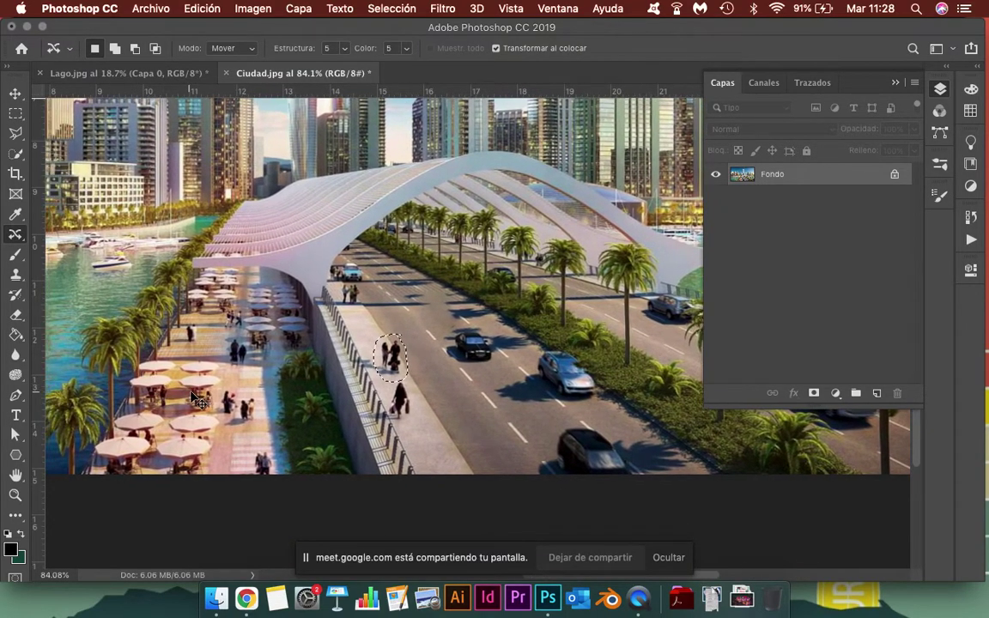
{"action": "scroll", "coordinate": [394, 399], "scroll_direction": "left", "scroll_amount": 1}
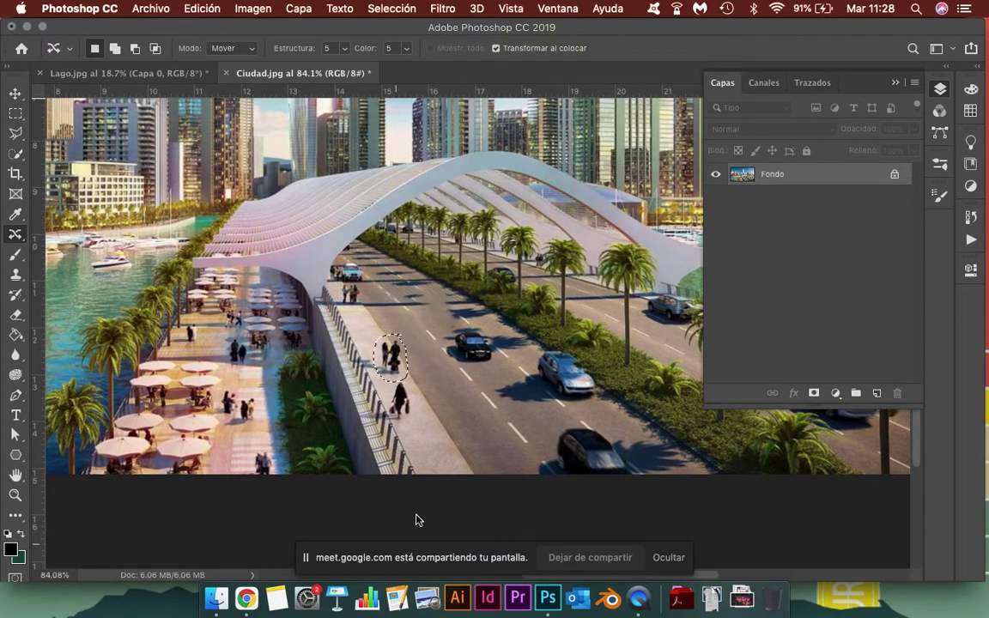
{"action": "scroll", "coordinate": [399, 361], "scroll_direction": "up", "scroll_amount": 1}
{"action": "scroll", "coordinate": [399, 360], "scroll_direction": "up", "scroll_amount": 3}
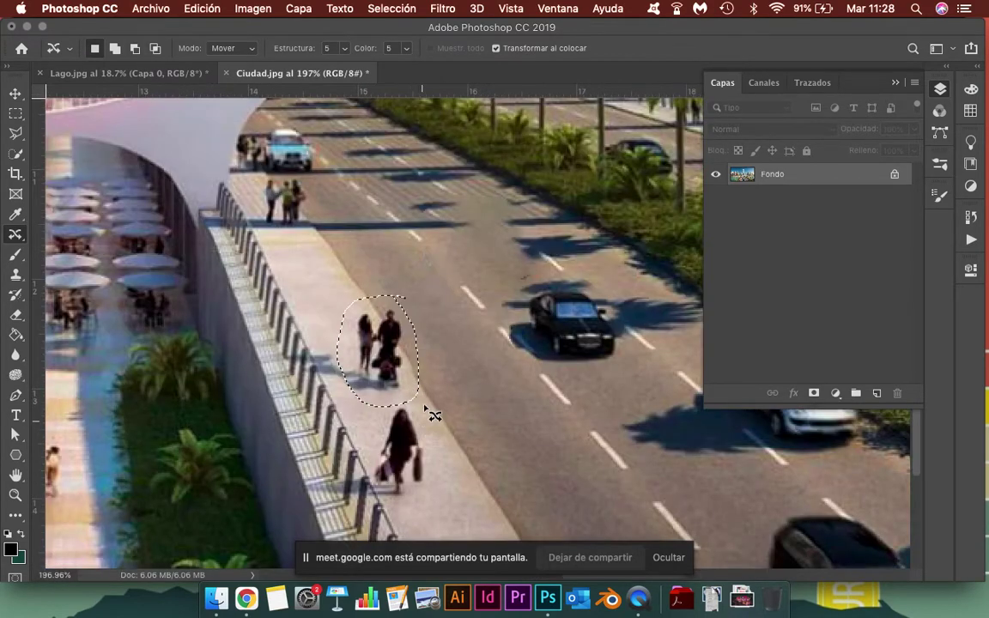
{"action": "left_click", "coordinate": [212, 8]}
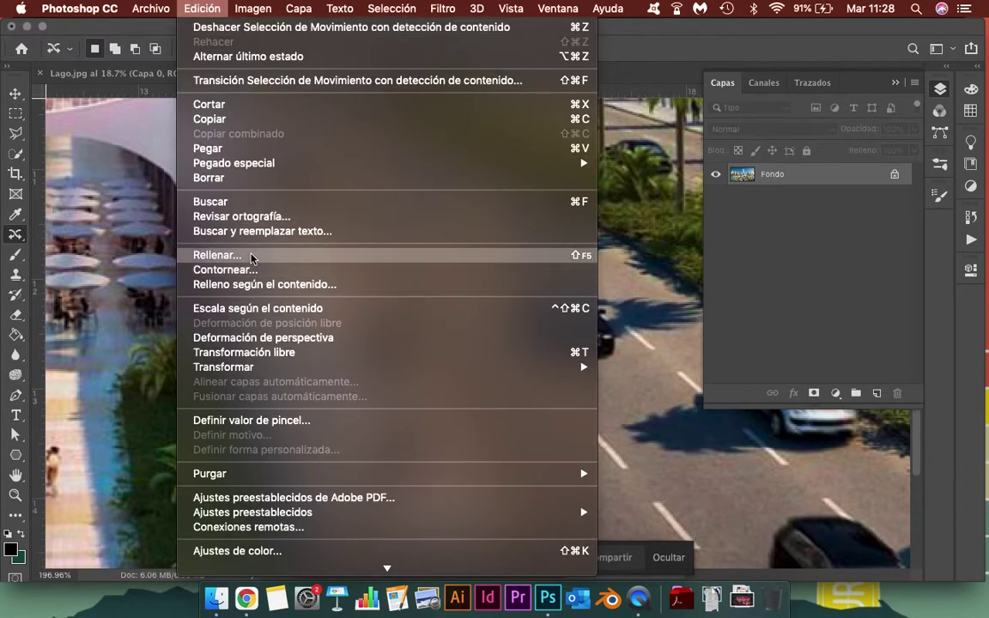
{"action": "left_click", "coordinate": [254, 286]}
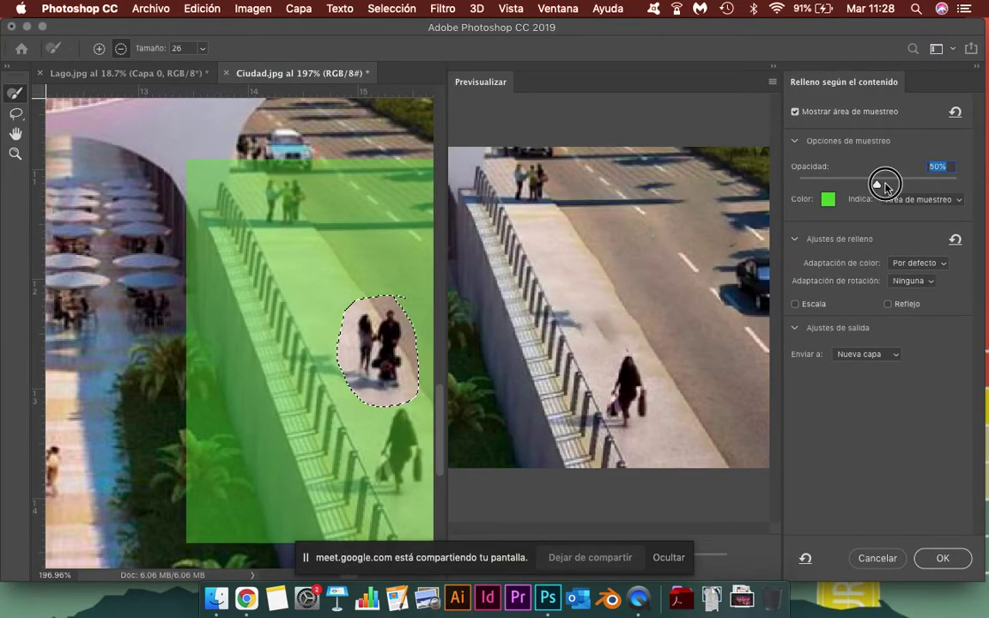
{"action": "mouse_move", "coordinate": [875, 184]}
{"action": "left_mouse_down"}
{"action": "mouse_move", "coordinate": [915, 182]}
{"action": "mouse_move", "coordinate": [879, 184]}
{"action": "left_mouse_up"}
{"action": "left_click", "coordinate": [943, 559]}
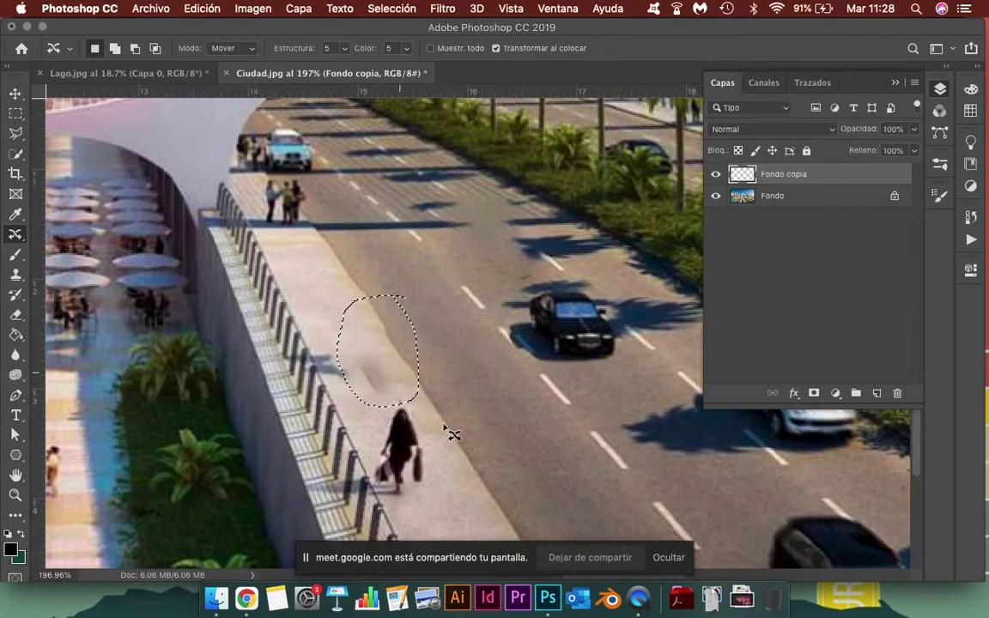
Undo the content-aware fill and check the Content-Aware Move mode is set to Mover.
{"action": "key", "text": "ctrl+z"}
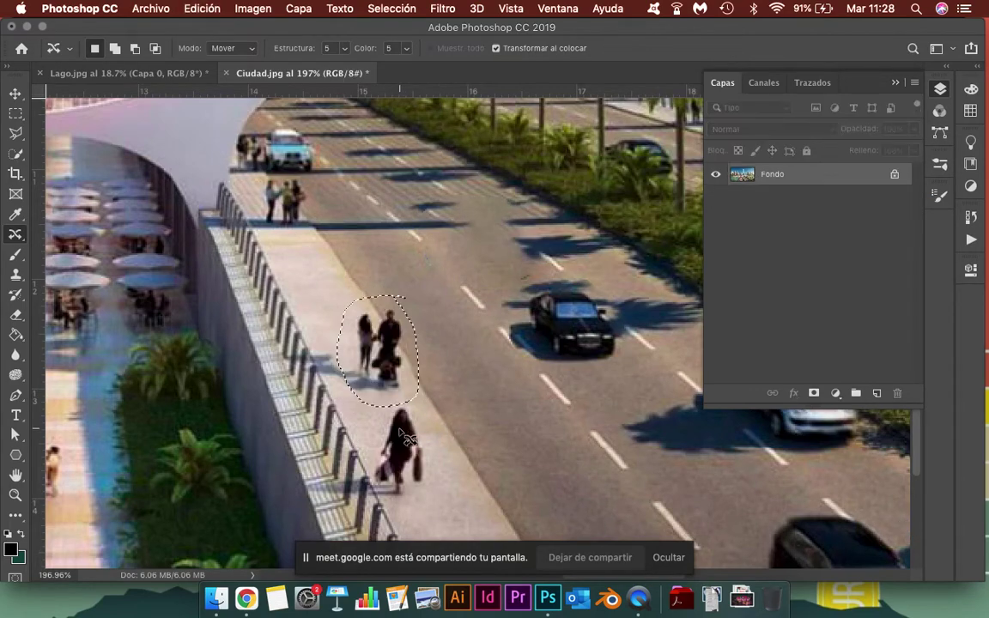
{"action": "scroll", "coordinate": [430, 419], "scroll_direction": "down", "scroll_amount": 3}
{"action": "scroll", "coordinate": [430, 419], "scroll_direction": "down", "scroll_amount": 3}
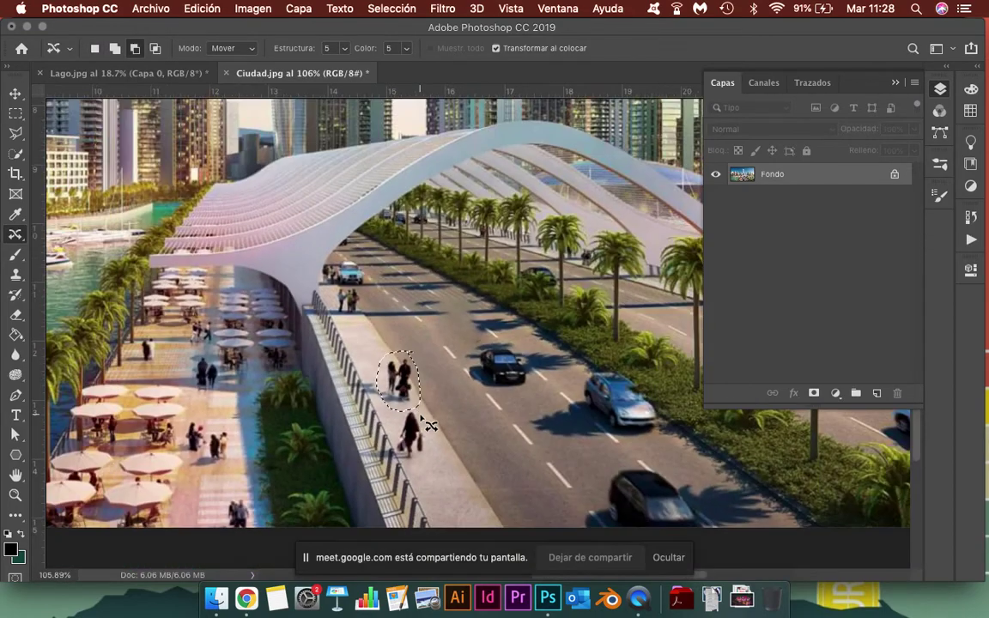
{"action": "scroll", "coordinate": [365, 258], "scroll_direction": "up", "scroll_amount": 5}
{"action": "scroll", "coordinate": [395, 390], "scroll_direction": "up", "scroll_amount": 4}
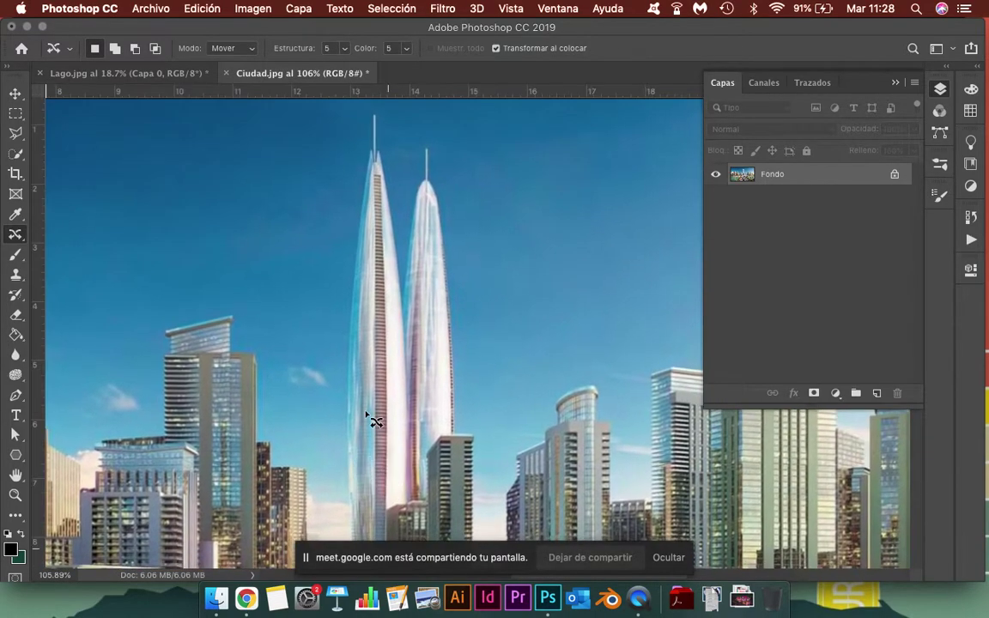
{"action": "left_click", "coordinate": [249, 49]}
{"action": "left_click", "coordinate": [234, 48]}
Move the speedboat and its wake lower-left in the lake and commit the move.
{"action": "scroll", "coordinate": [337, 189], "scroll_direction": "down", "scroll_amount": 5}
{"action": "scroll", "coordinate": [322, 346], "scroll_direction": "up", "scroll_amount": 2}
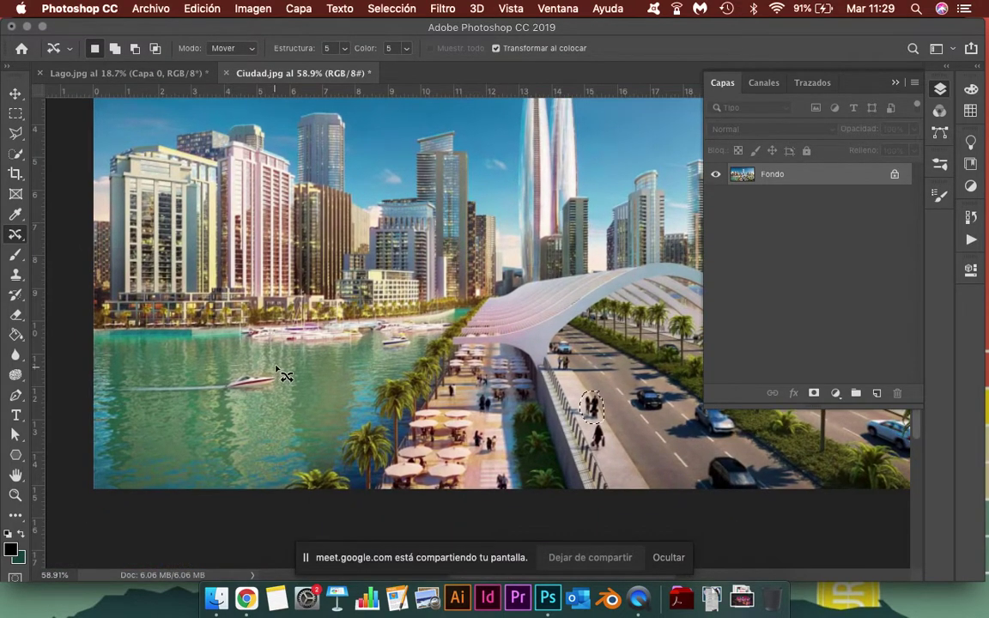
{"action": "left_click_drag", "start_coordinate": [283, 375], "coordinate": [287, 439]}
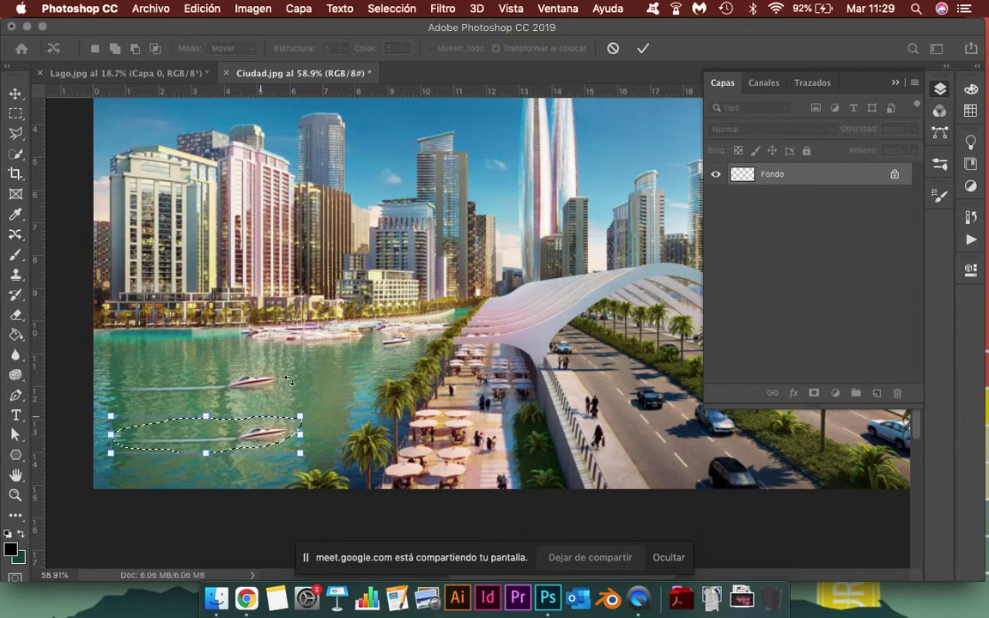
{"action": "key", "text": "Return"}
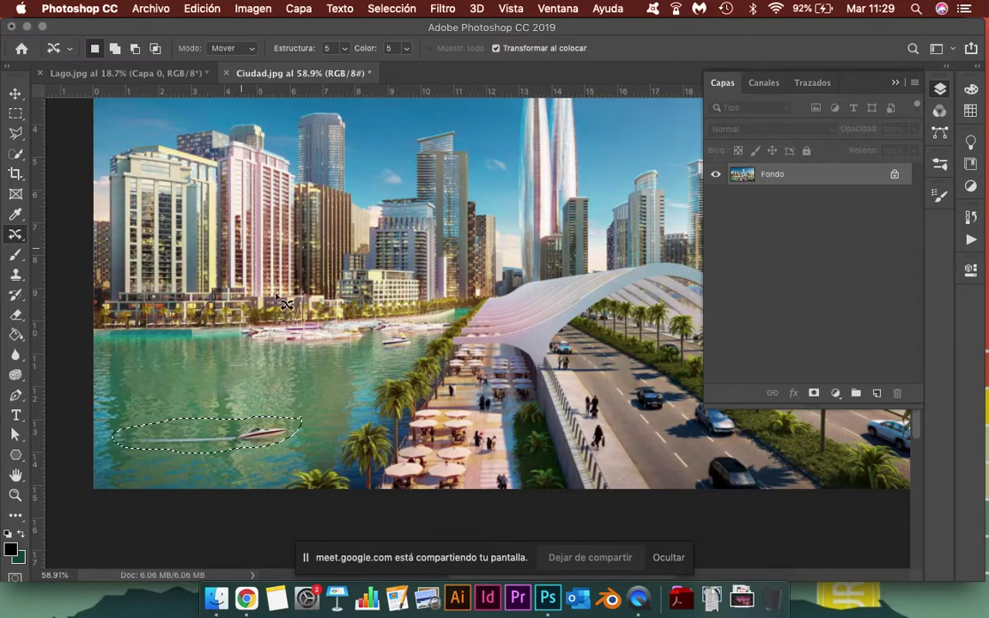
Switch Content-Aware Move to Extend mode and bring the twin towers into view.
{"action": "left_click", "coordinate": [220, 48]}
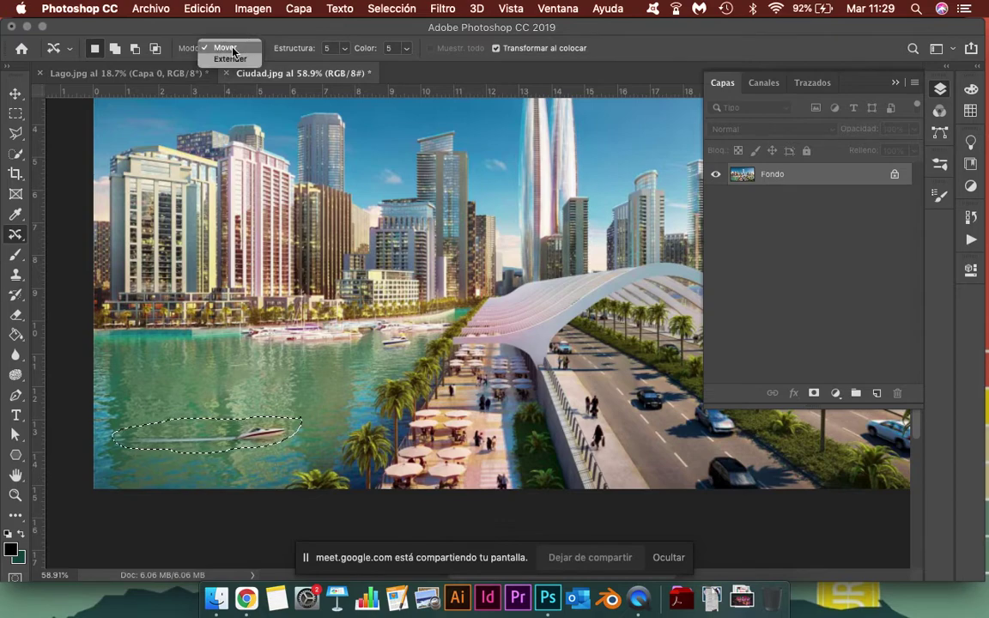
{"action": "left_click", "coordinate": [230, 58]}
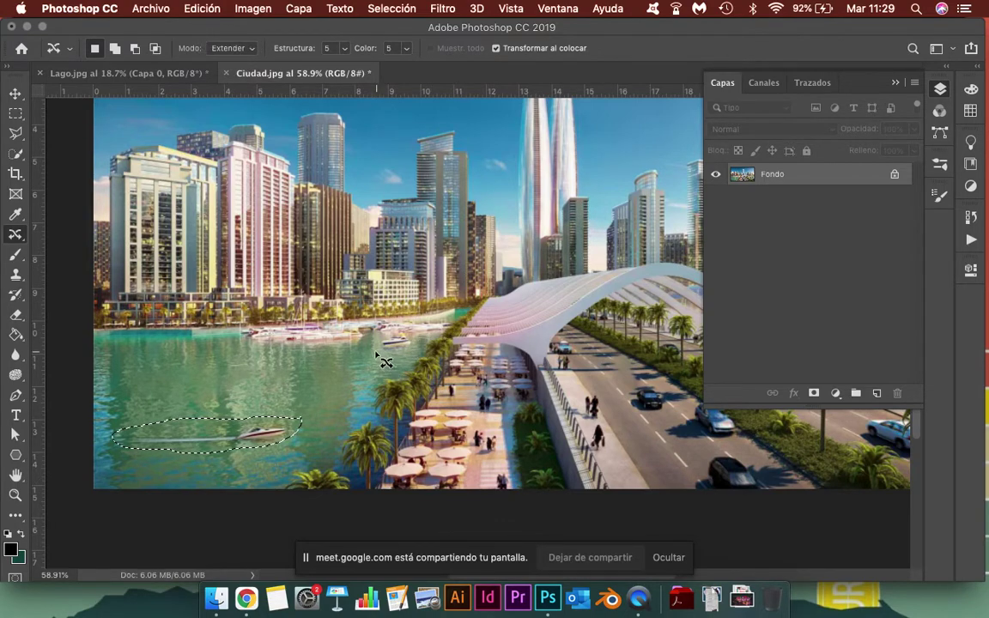
{"action": "scroll", "coordinate": [365, 378], "scroll_direction": "up", "scroll_amount": 2}
{"action": "scroll", "coordinate": [365, 378], "scroll_direction": "up", "scroll_amount": 1}
{"action": "left_click_drag", "start_coordinate": [368, 358], "coordinate": [305, 413]}
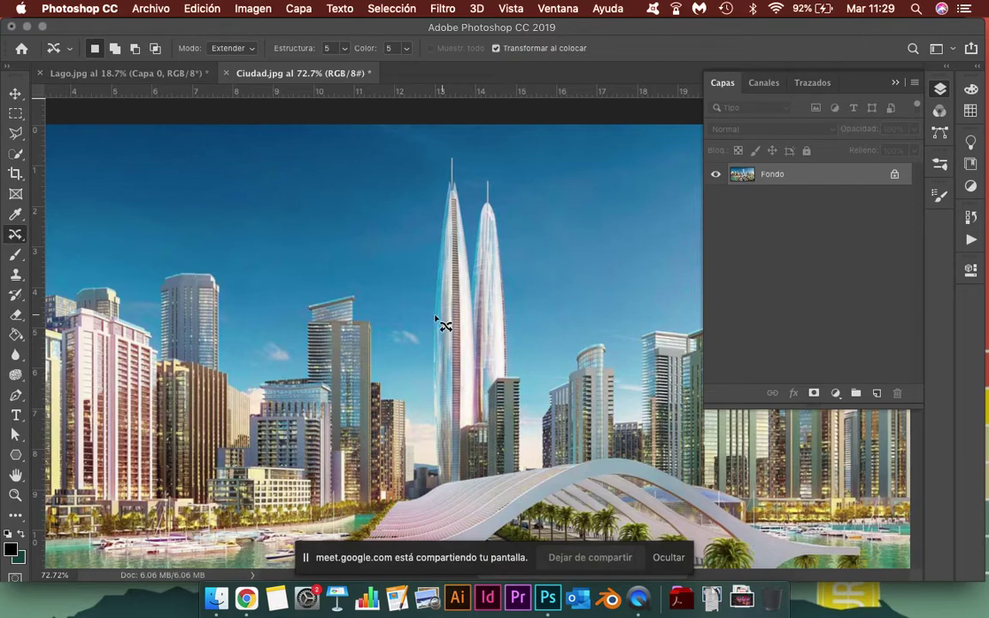
Stretch the twin towers upward toward the top edge, then outline the left building's top.
{"action": "mouse_move", "coordinate": [430, 293]}
{"action": "left_mouse_down"}
{"action": "mouse_move", "coordinate": [511, 210]}
{"action": "mouse_move", "coordinate": [432, 225]}
{"action": "mouse_move", "coordinate": [429, 293]}
{"action": "left_mouse_up"}
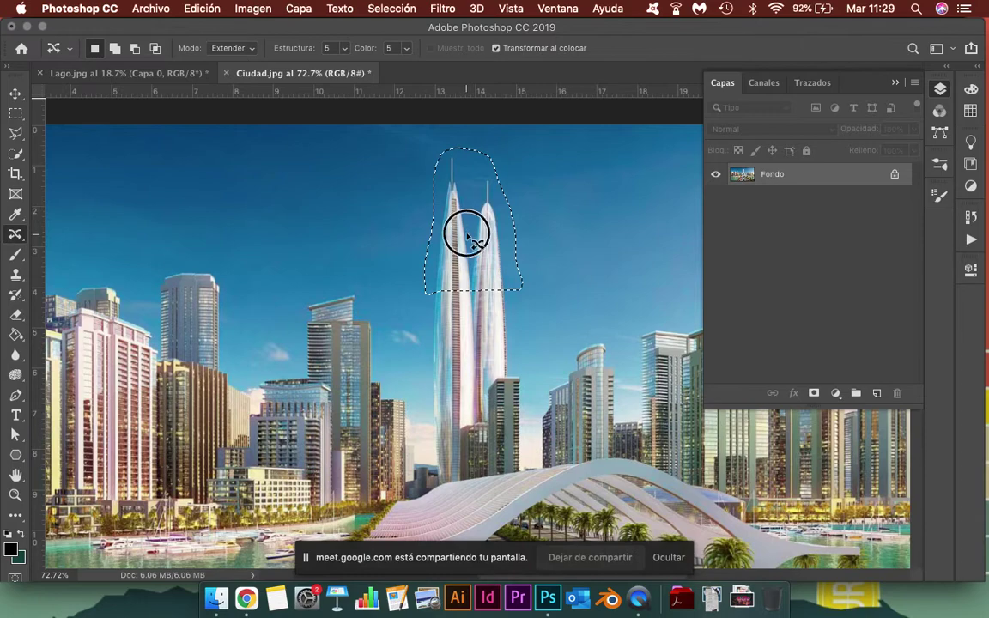
{"action": "left_click_drag", "start_coordinate": [466, 234], "coordinate": [467, 191]}
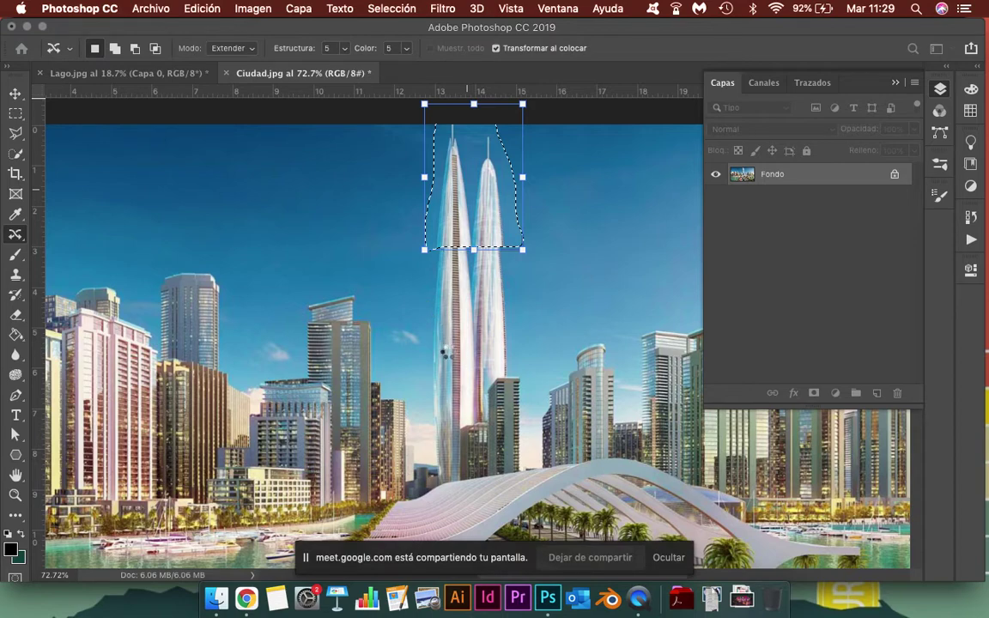
{"action": "key", "text": "Return"}
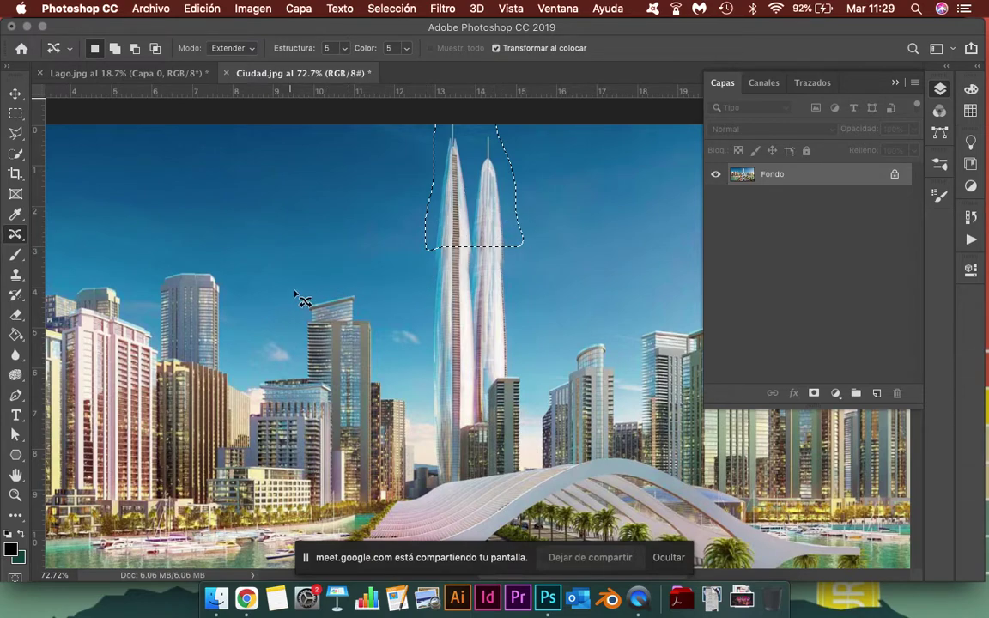
{"action": "mouse_move", "coordinate": [301, 287]}
{"action": "left_mouse_down"}
{"action": "mouse_move", "coordinate": [376, 348]}
{"action": "mouse_move", "coordinate": [377, 283]}
{"action": "mouse_move", "coordinate": [320, 287]}
{"action": "mouse_move", "coordinate": [302, 300]}
{"action": "mouse_move", "coordinate": [335, 305]}
{"action": "left_mouse_up"}
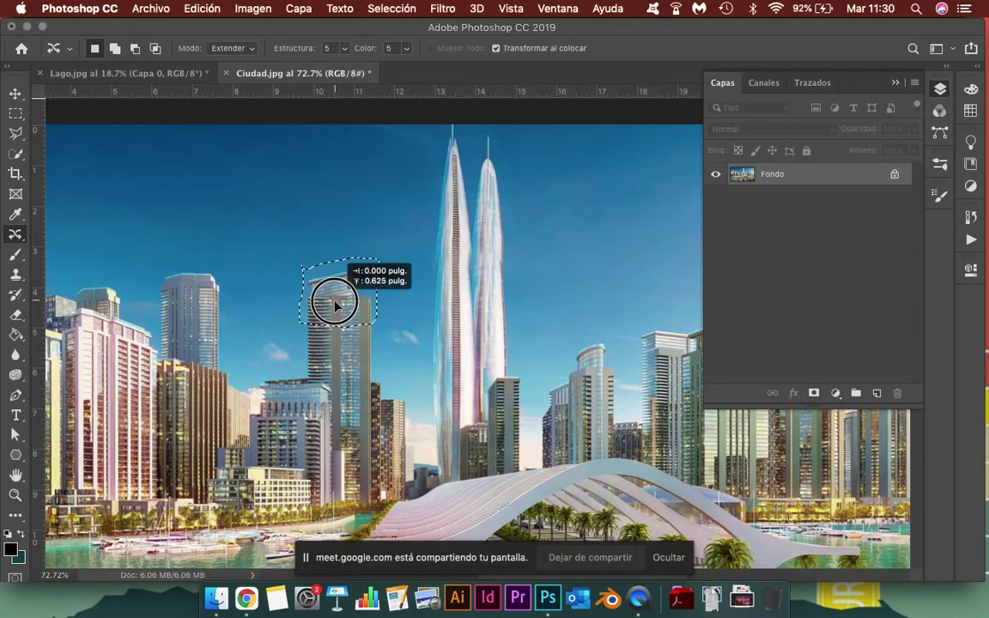
Extend the glass building's top upward in two committed passes, then deselect.
{"action": "left_click_drag", "start_coordinate": [335, 305], "coordinate": [338, 302]}
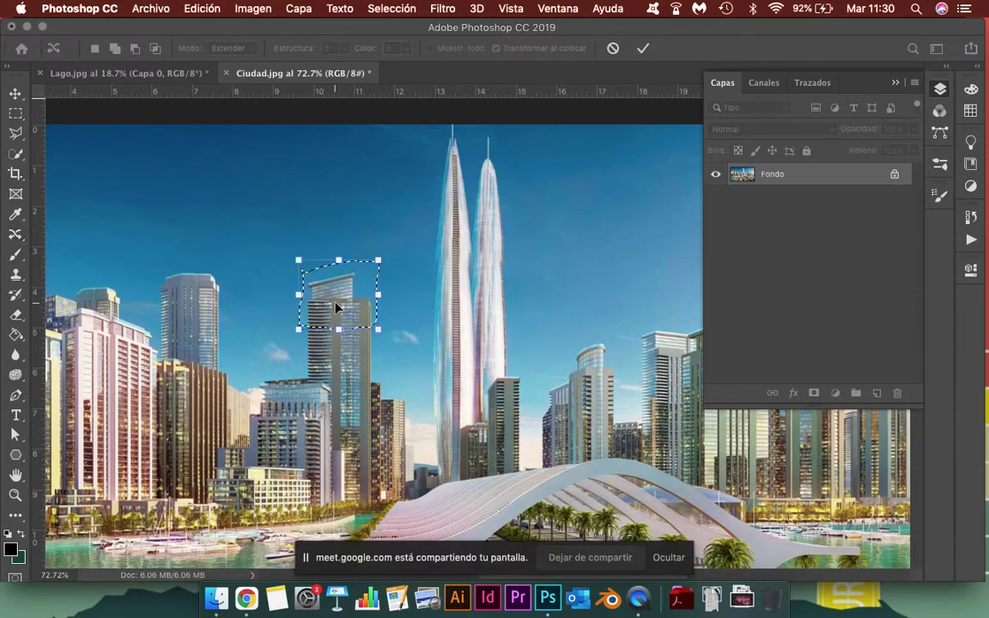
{"action": "key", "text": "Return"}
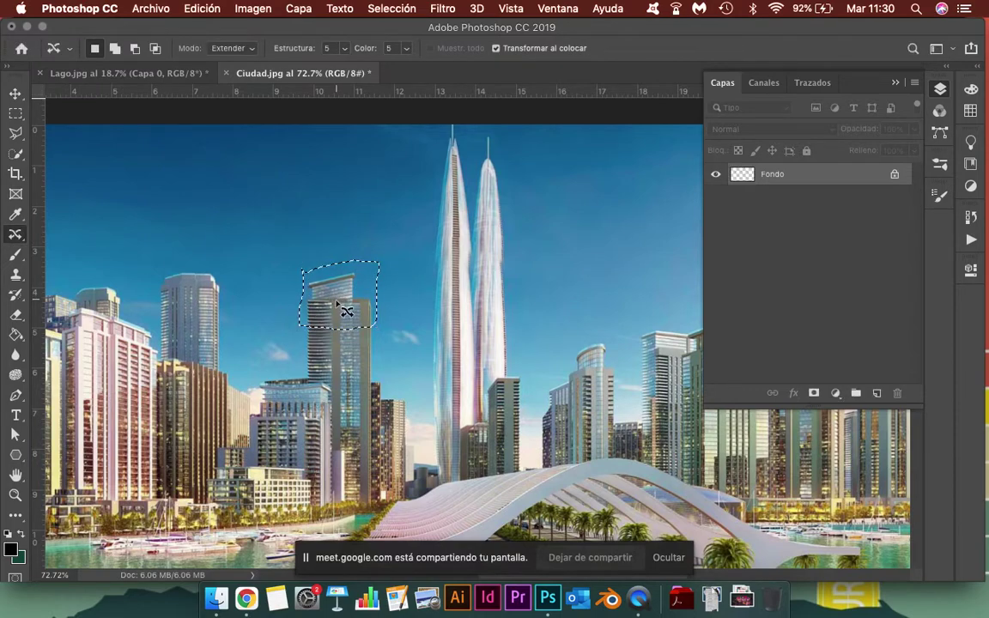
{"action": "left_click_drag", "start_coordinate": [342, 311], "coordinate": [352, 254]}
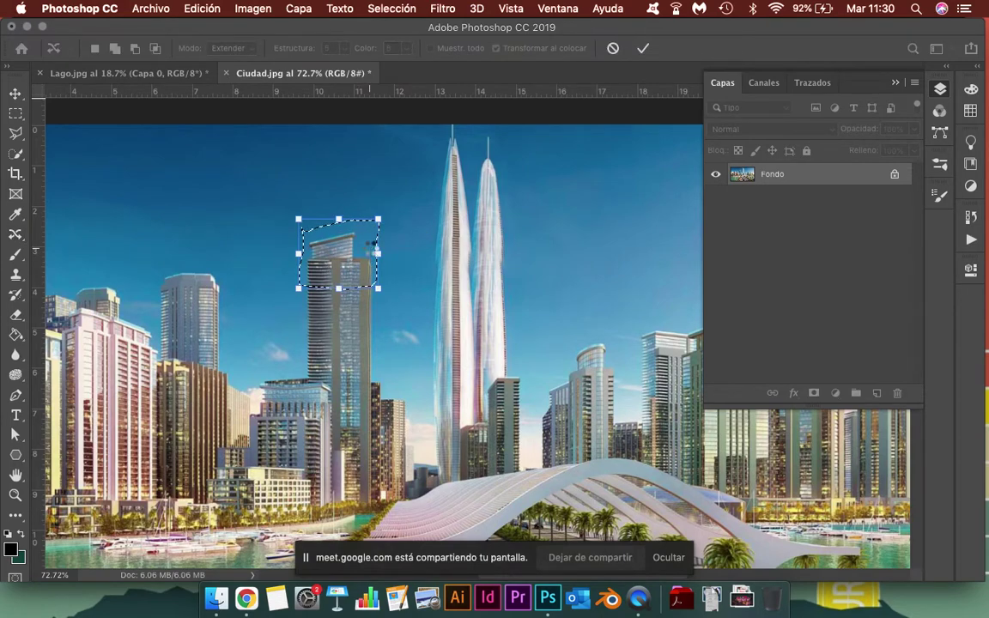
{"action": "key", "text": "Return"}
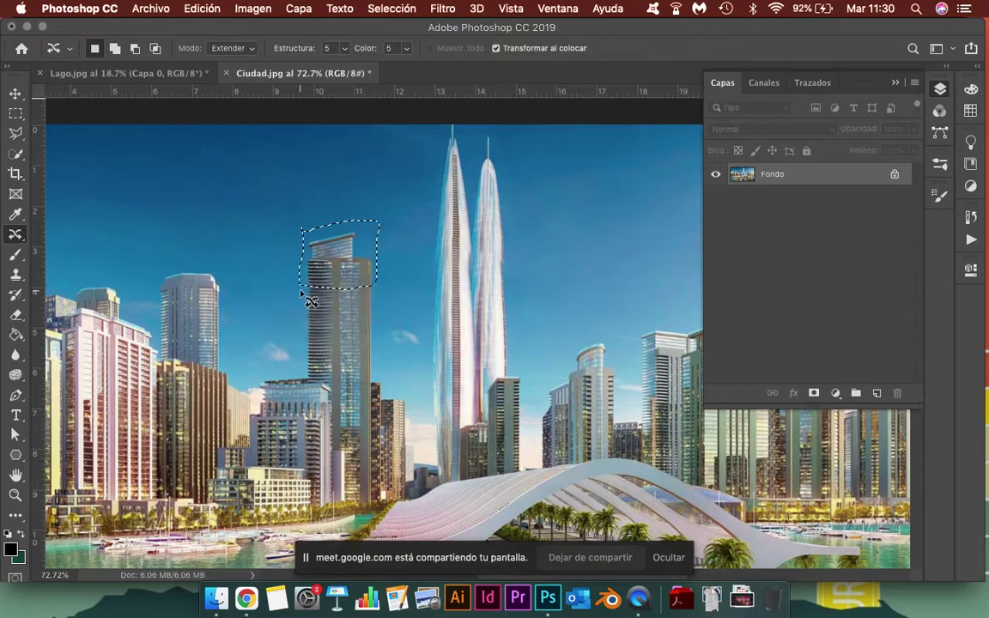
{"action": "key", "text": "ctrl+d"}
{"action": "scroll", "coordinate": [355, 314], "scroll_direction": "down", "scroll_amount": 5}
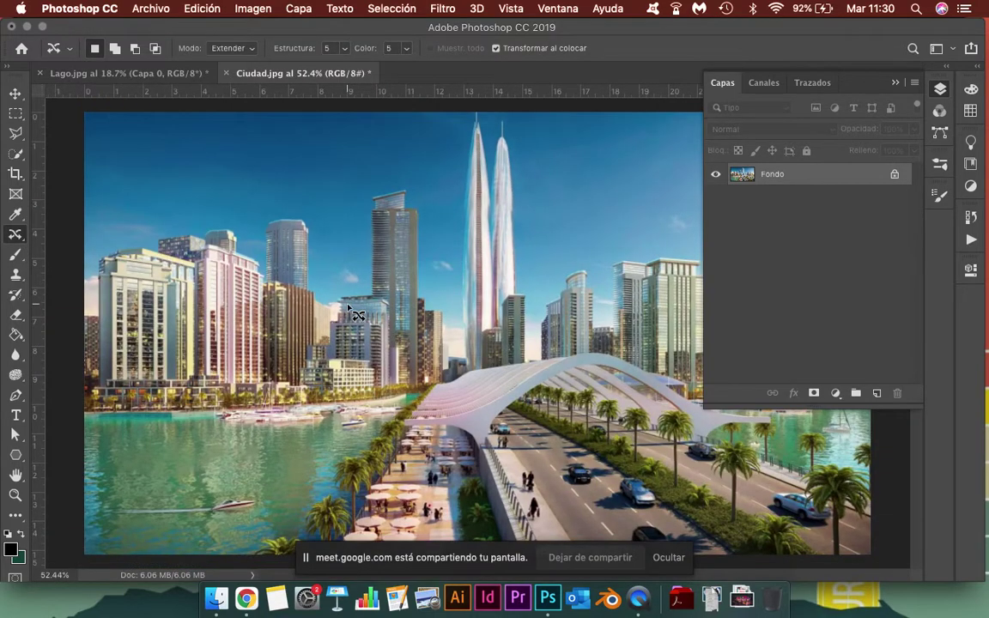
{"action": "scroll", "coordinate": [593, 168], "scroll_direction": "up", "scroll_amount": 2}
{"action": "scroll", "coordinate": [557, 203], "scroll_direction": "up", "scroll_amount": 10}
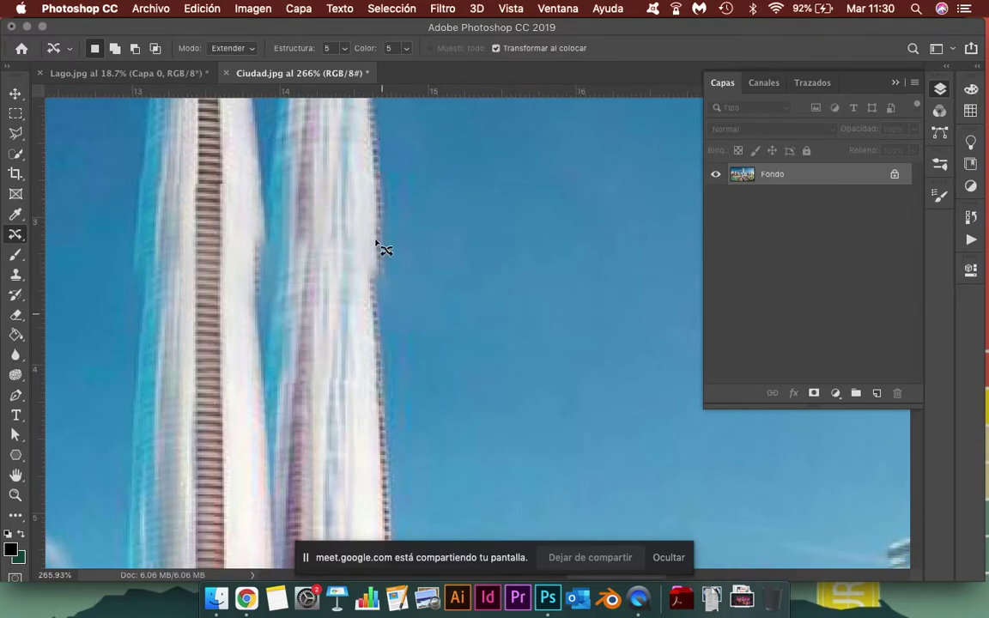
{"action": "scroll", "coordinate": [355, 258], "scroll_direction": "down", "scroll_amount": 3}
{"action": "scroll", "coordinate": [358, 230], "scroll_direction": "down", "scroll_amount": 4}
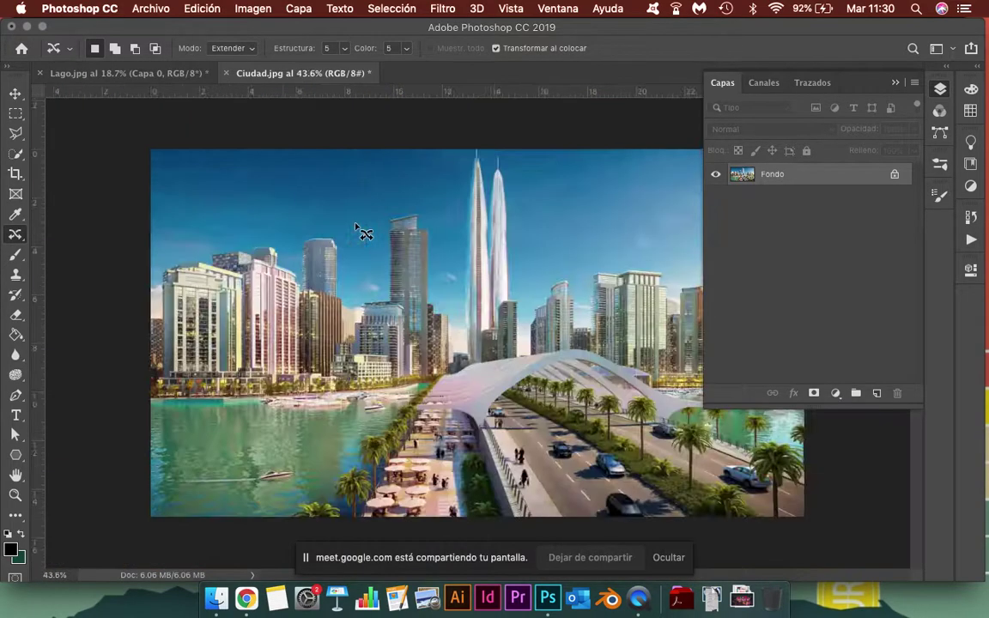
{"action": "scroll", "coordinate": [357, 227], "scroll_direction": "down", "scroll_amount": 3}
{"action": "scroll", "coordinate": [359, 232], "scroll_direction": "up", "scroll_amount": 2}
{"action": "scroll", "coordinate": [348, 233], "scroll_direction": "up", "scroll_amount": 1}
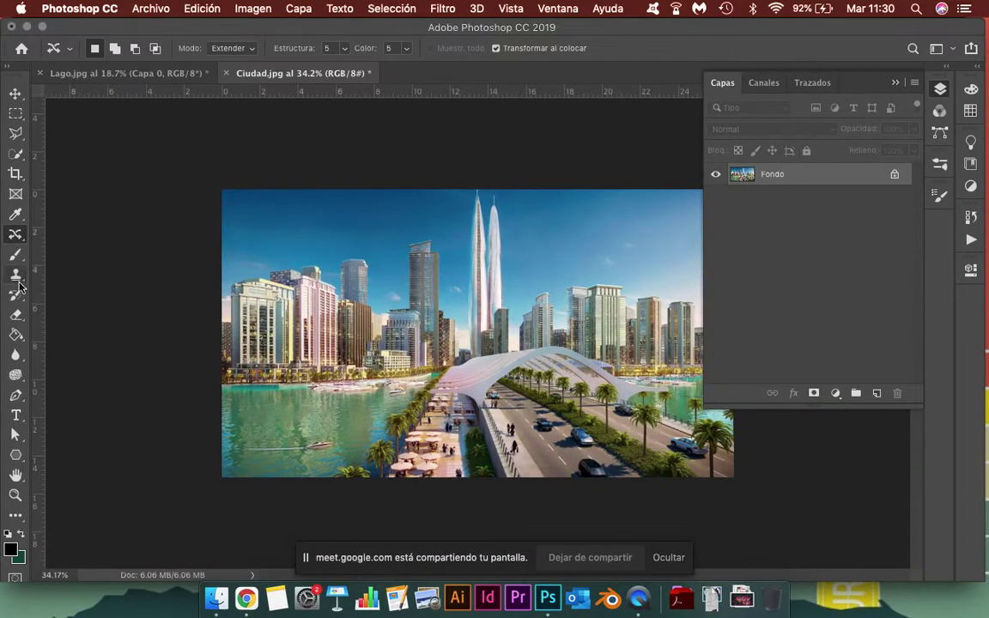
{"action": "scroll", "coordinate": [383, 391], "scroll_direction": "up", "scroll_amount": 1}
{"action": "scroll", "coordinate": [394, 397], "scroll_direction": "up", "scroll_amount": 1}
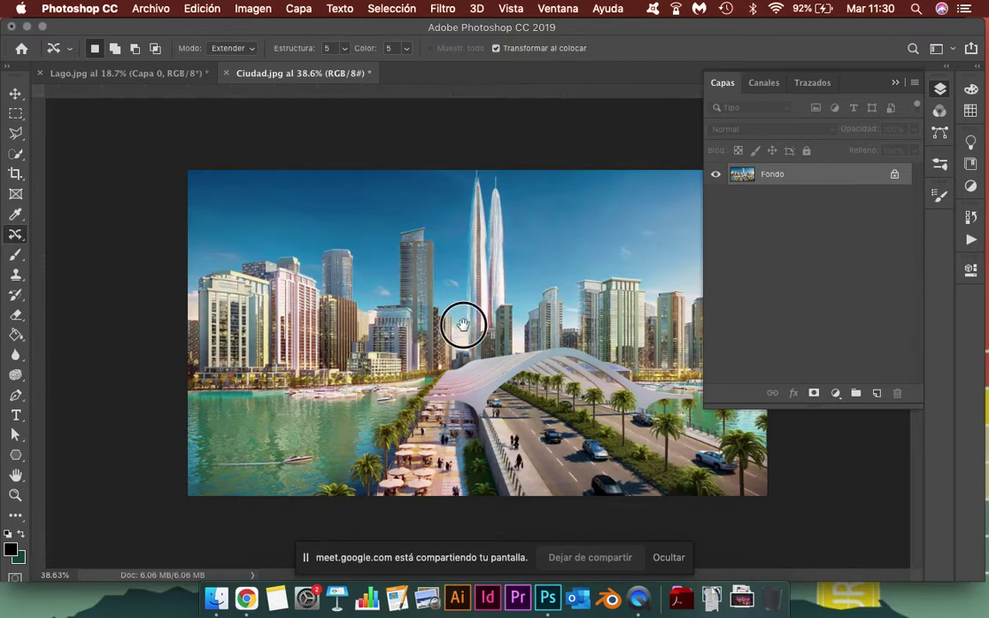
{"action": "scroll", "coordinate": [524, 361], "scroll_direction": "up", "scroll_amount": 1}
{"action": "scroll", "coordinate": [539, 354], "scroll_direction": "up", "scroll_amount": 4}
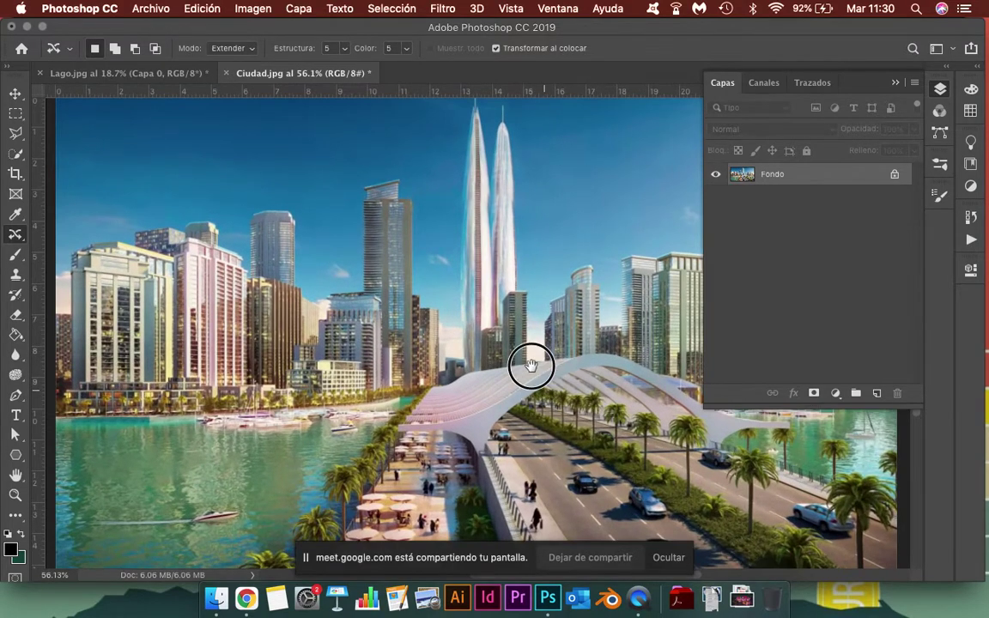
{"action": "left_click_drag", "start_coordinate": [540, 351], "coordinate": [411, 209]}
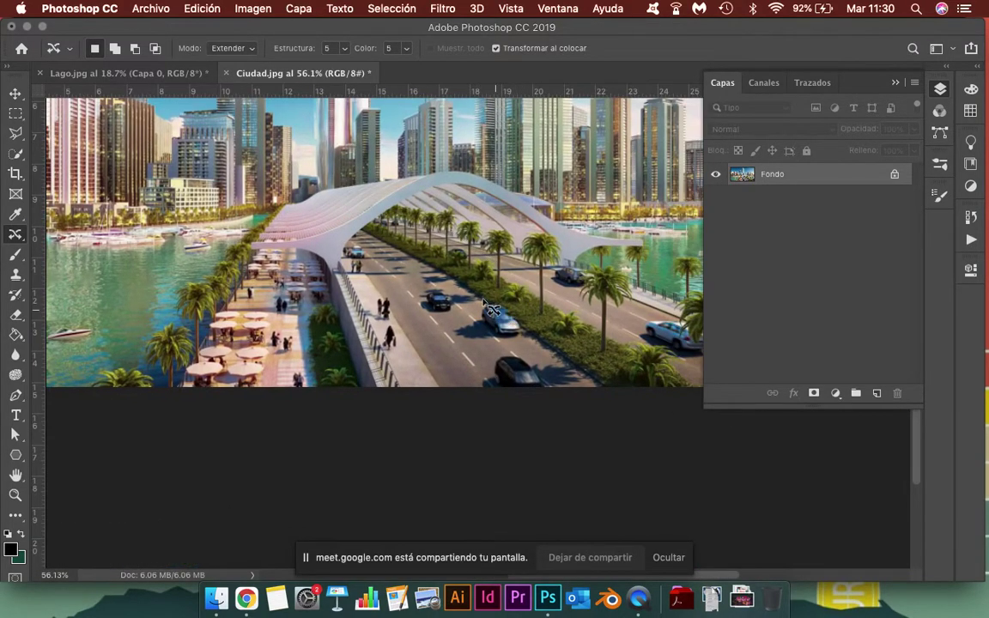
{"action": "scroll", "coordinate": [491, 309], "scroll_direction": "up", "scroll_amount": 1}
{"action": "scroll", "coordinate": [490, 311], "scroll_direction": "up", "scroll_amount": 1}
{"action": "scroll", "coordinate": [481, 314], "scroll_direction": "up", "scroll_amount": 3}
{"action": "scroll", "coordinate": [471, 320], "scroll_direction": "up", "scroll_amount": 3}
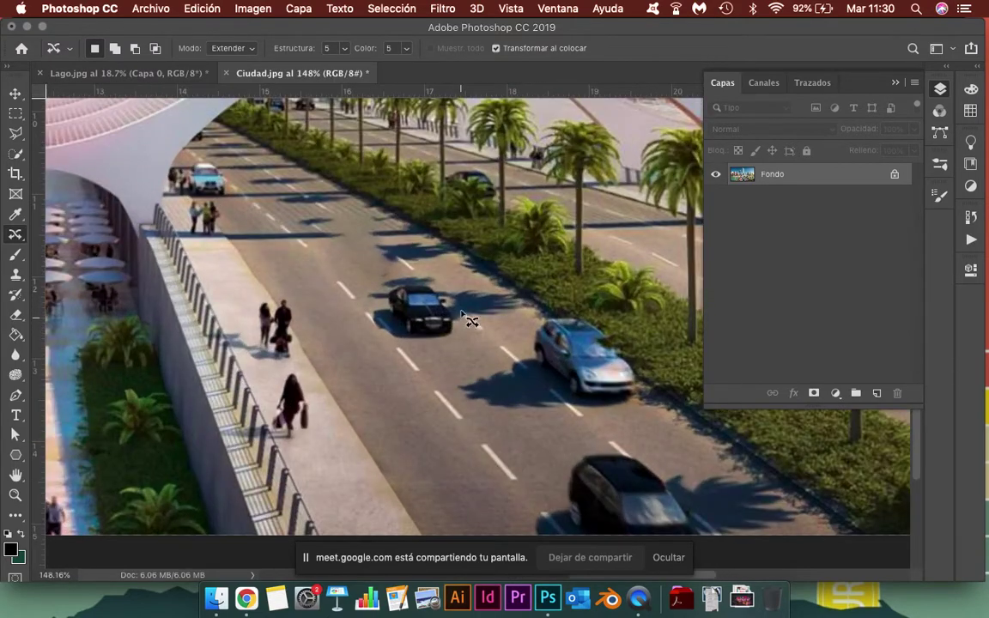
Outline the black car and place a copy further up the road toward the bridge.
{"action": "mouse_move", "coordinate": [462, 325]}
{"action": "left_mouse_down"}
{"action": "mouse_move", "coordinate": [354, 306]}
{"action": "mouse_move", "coordinate": [460, 321]}
{"action": "left_mouse_up"}
{"action": "left_click", "coordinate": [428, 357]}
{"action": "mouse_move", "coordinate": [412, 347]}
{"action": "left_mouse_down"}
{"action": "mouse_move", "coordinate": [453, 343]}
{"action": "mouse_move", "coordinate": [367, 327]}
{"action": "mouse_move", "coordinate": [419, 347]}
{"action": "left_mouse_up"}
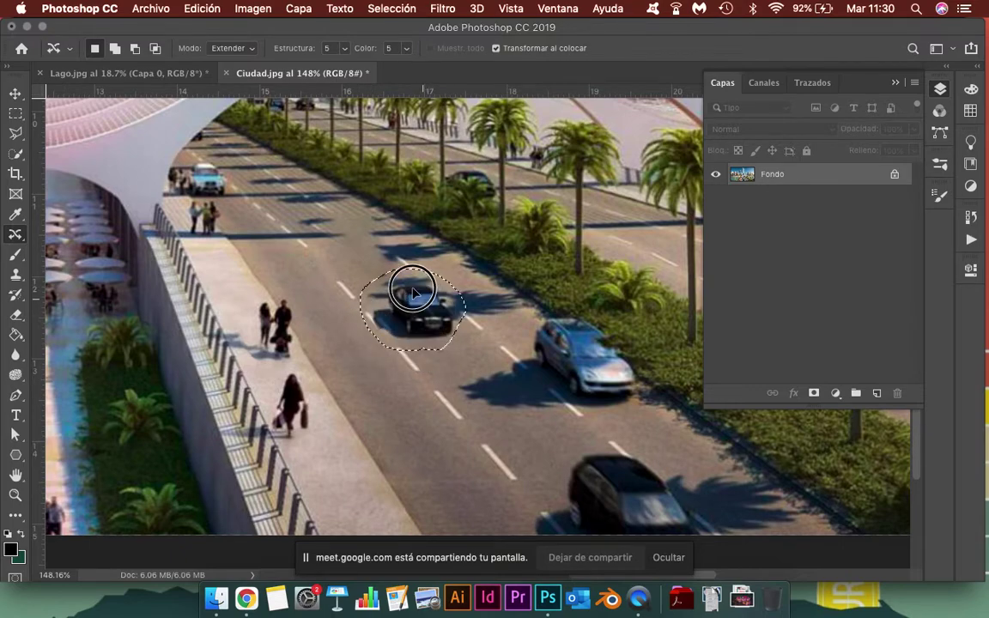
{"action": "left_click_drag", "start_coordinate": [413, 293], "coordinate": [359, 223]}
{"action": "key", "text": "Return"}
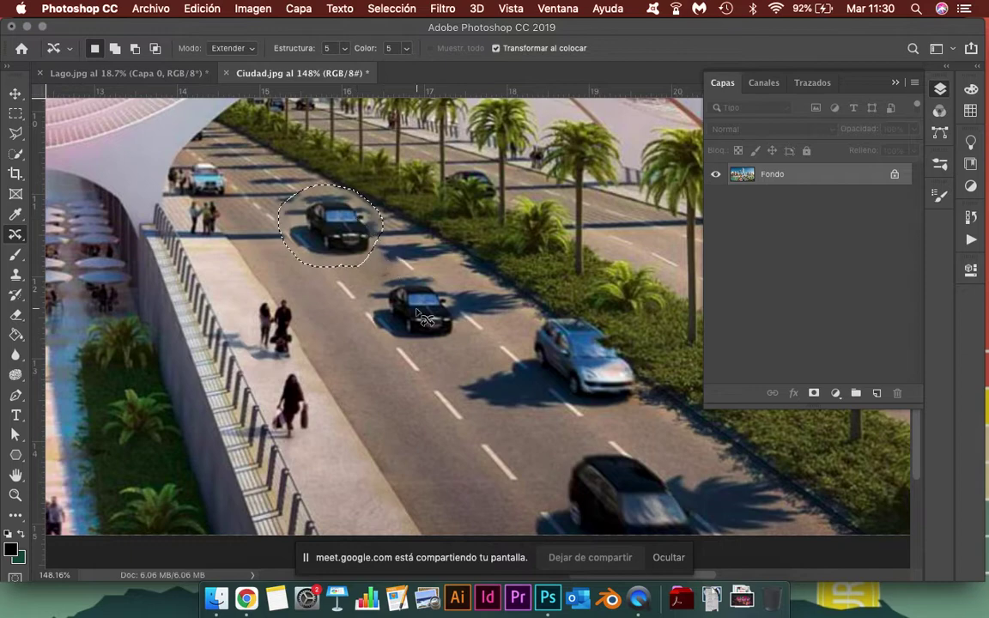
Deselect the car and scroll around the image to review the duplicate.
{"action": "key", "text": "super+d"}
{"action": "scroll", "coordinate": [419, 316], "scroll_direction": "down", "scroll_amount": 2}
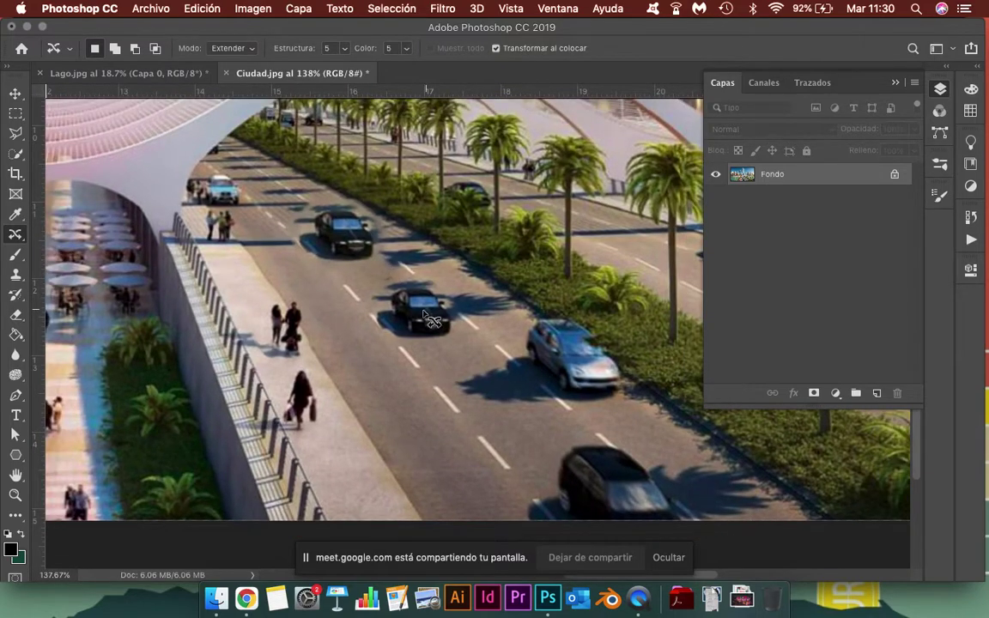
{"action": "scroll", "coordinate": [430, 319], "scroll_direction": "down", "scroll_amount": 2}
{"action": "scroll", "coordinate": [447, 326], "scroll_direction": "down", "scroll_amount": 1}
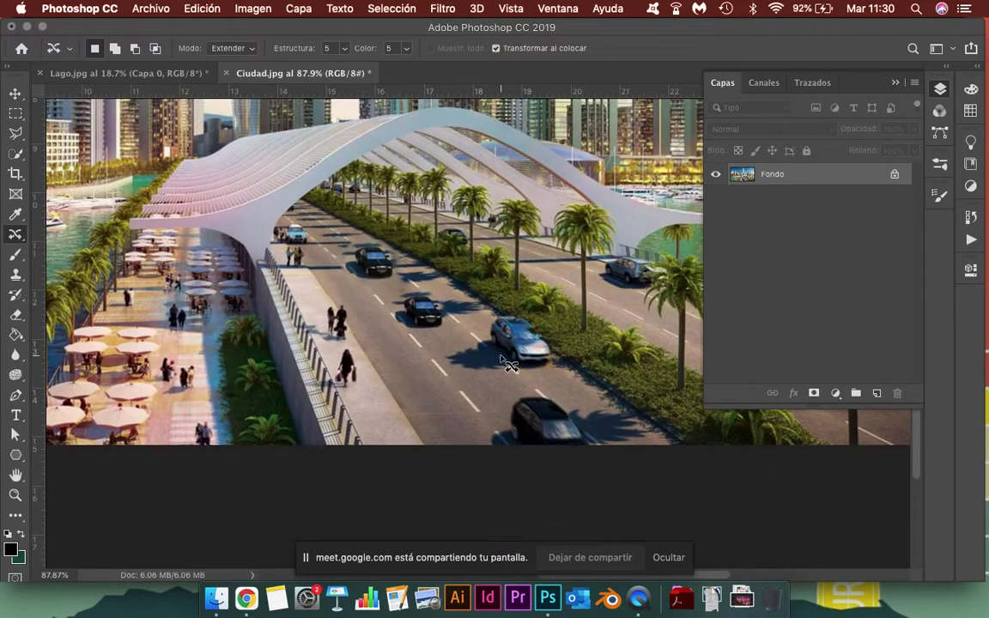
{"action": "scroll", "coordinate": [400, 258], "scroll_direction": "down", "scroll_amount": 1}
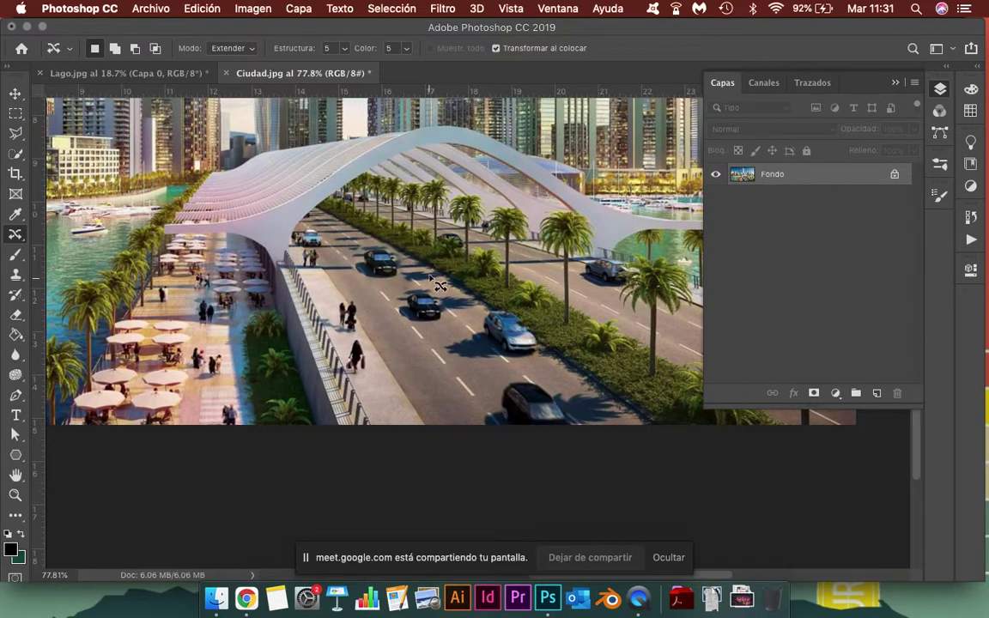
{"action": "scroll", "coordinate": [412, 292], "scroll_direction": "up", "scroll_amount": 3}
{"action": "scroll", "coordinate": [403, 290], "scroll_direction": "up", "scroll_amount": 3}
{"action": "scroll", "coordinate": [395, 288], "scroll_direction": "left", "scroll_amount": 2}
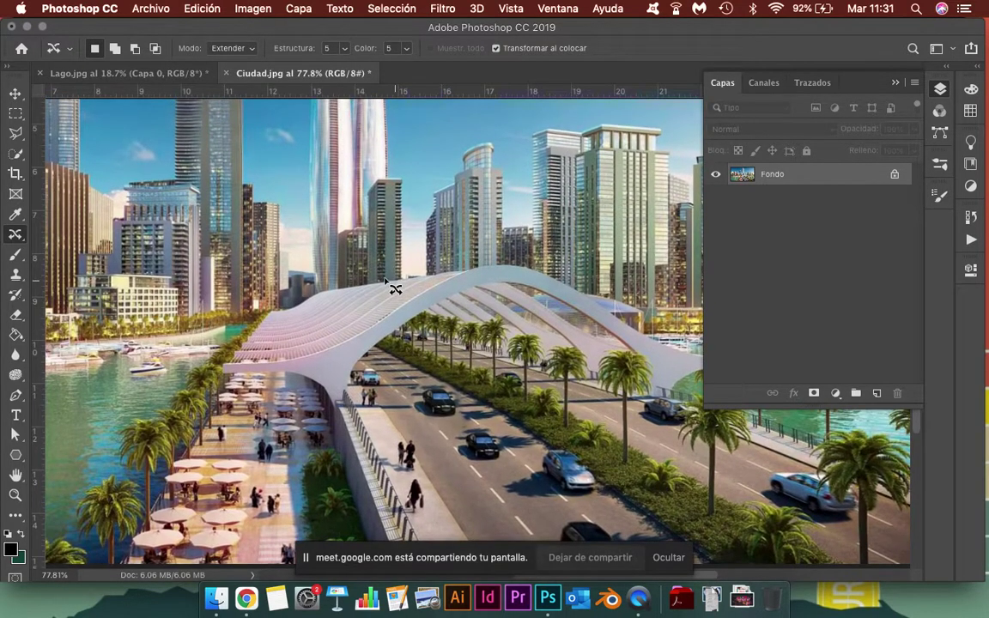
{"action": "scroll", "coordinate": [391, 287], "scroll_direction": "down", "scroll_amount": 1}
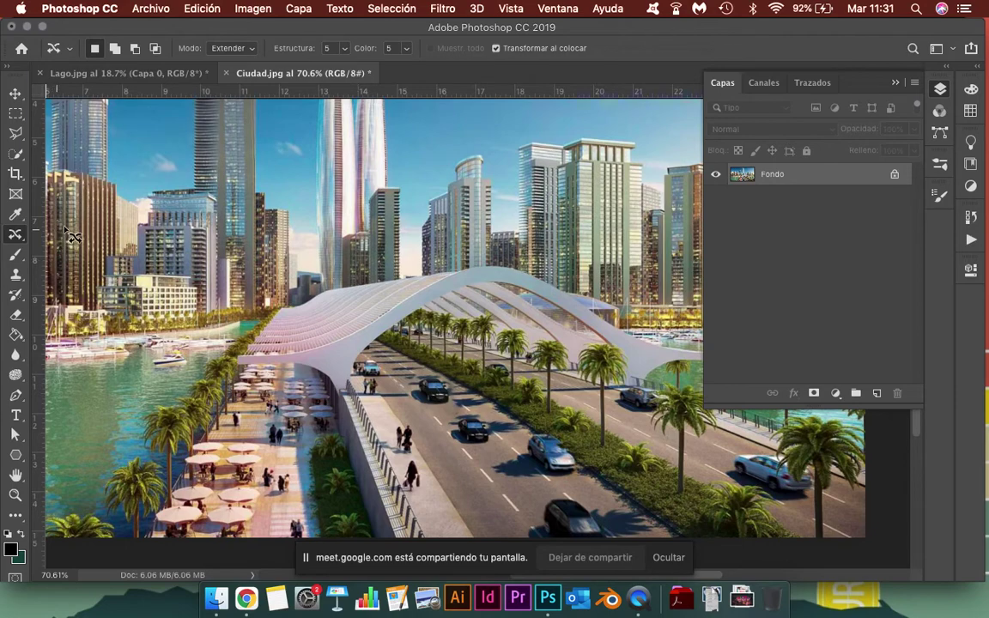